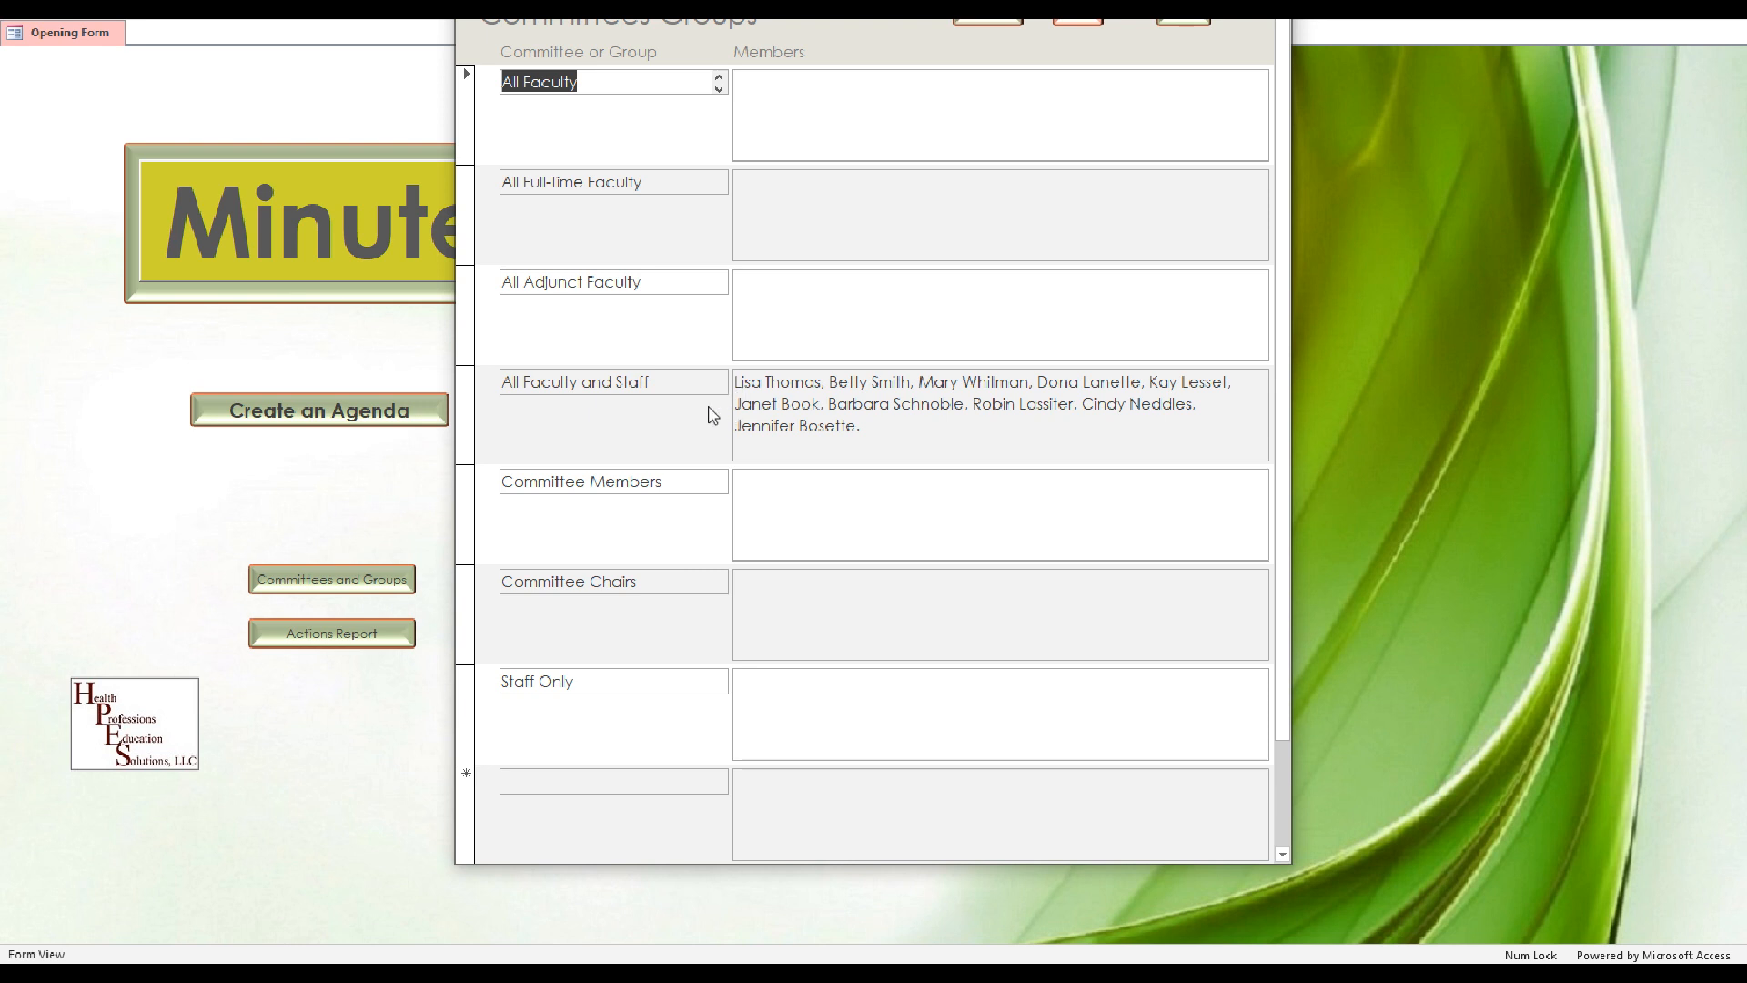
# Review the All Faculty and Staff and Committee Members records, then print the committees and groups list.
pyautogui.click(855, 430)
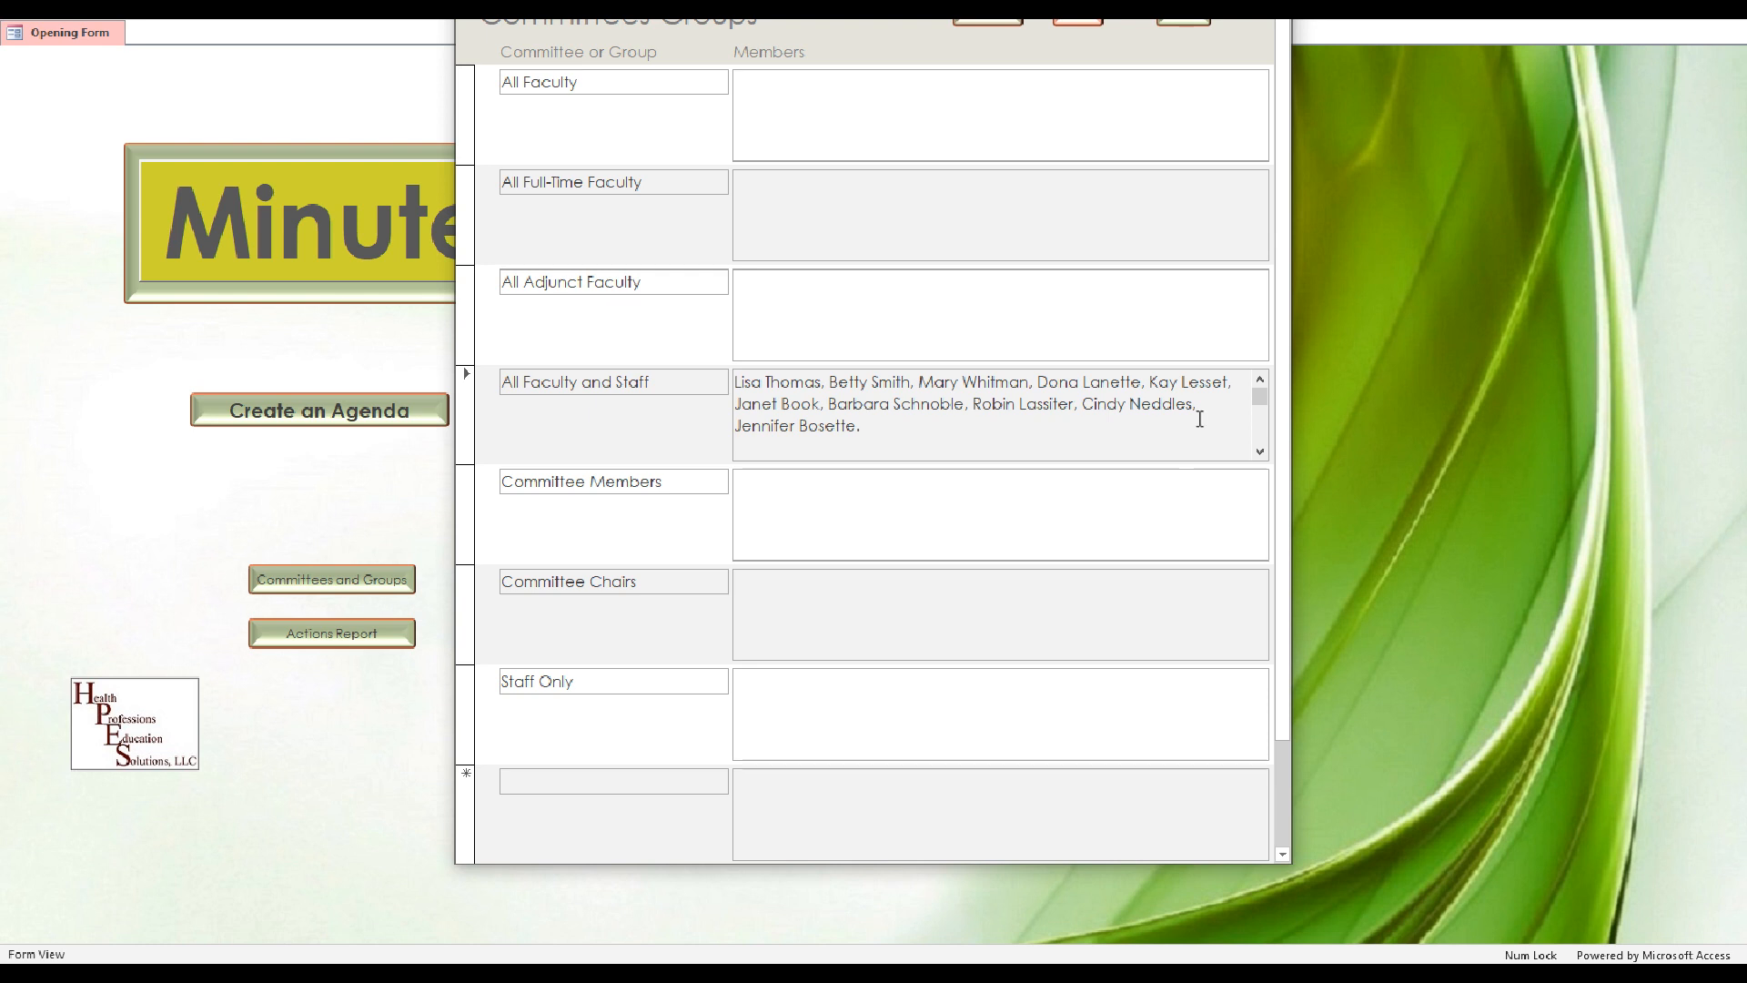
pyautogui.click(462, 510)
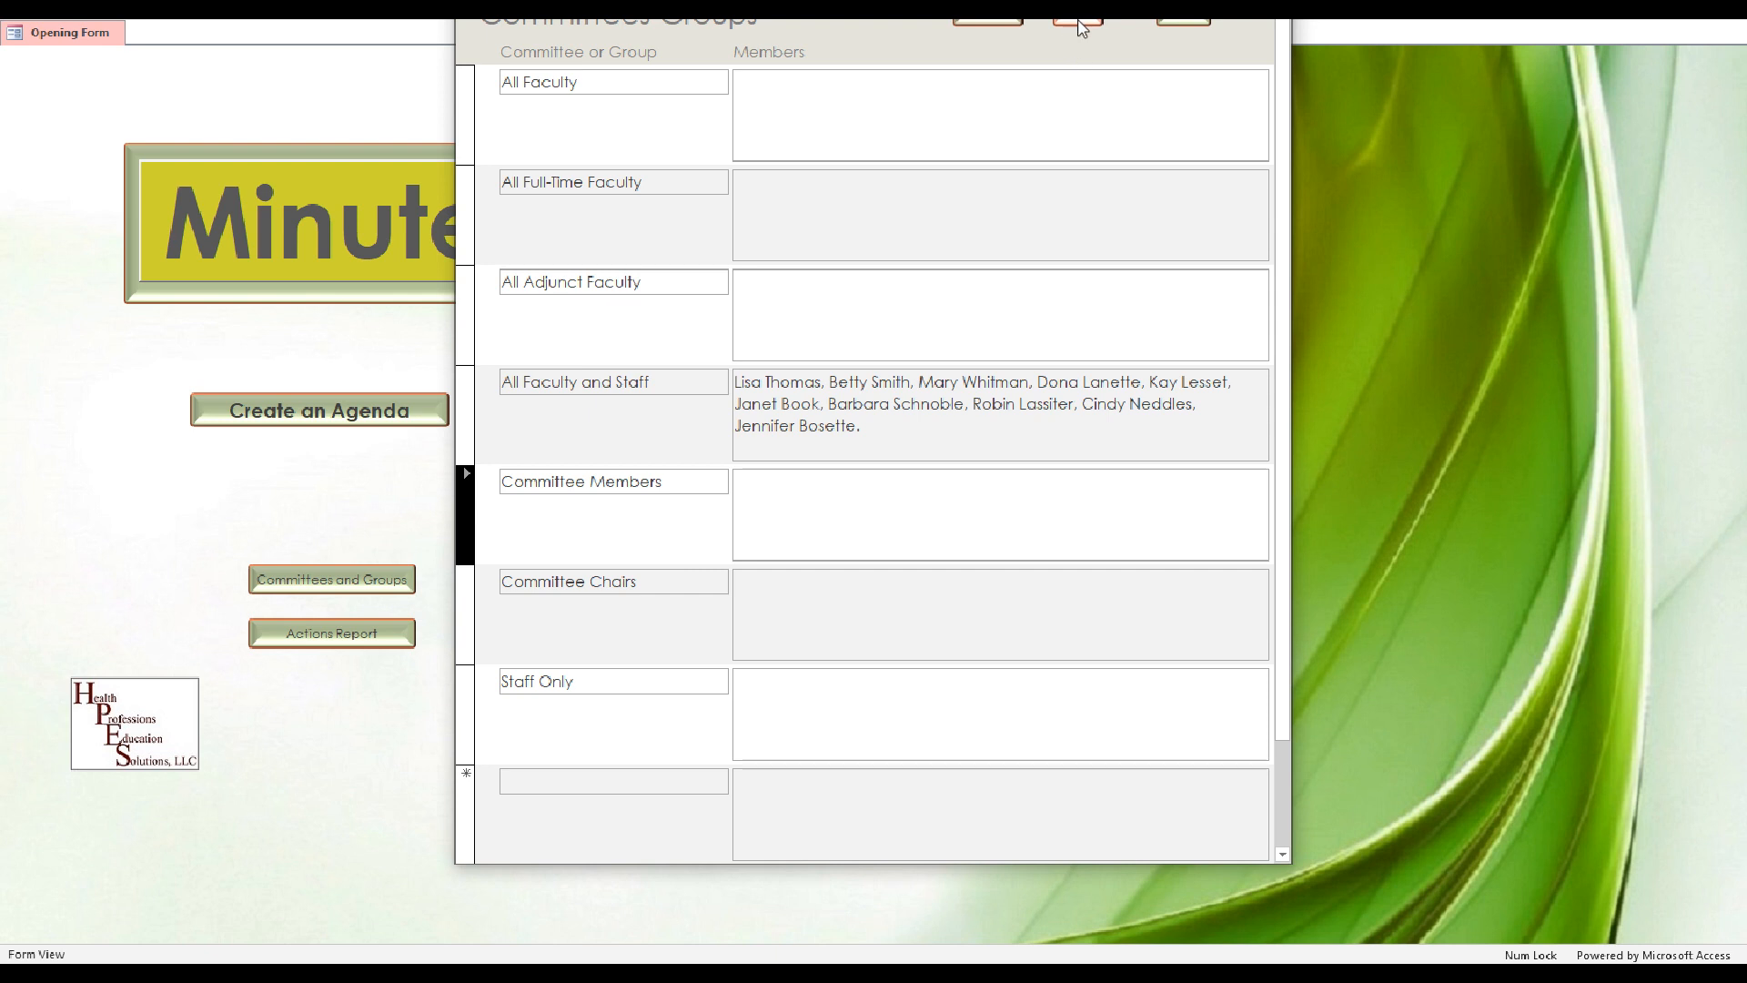
pyautogui.click(1078, 21)
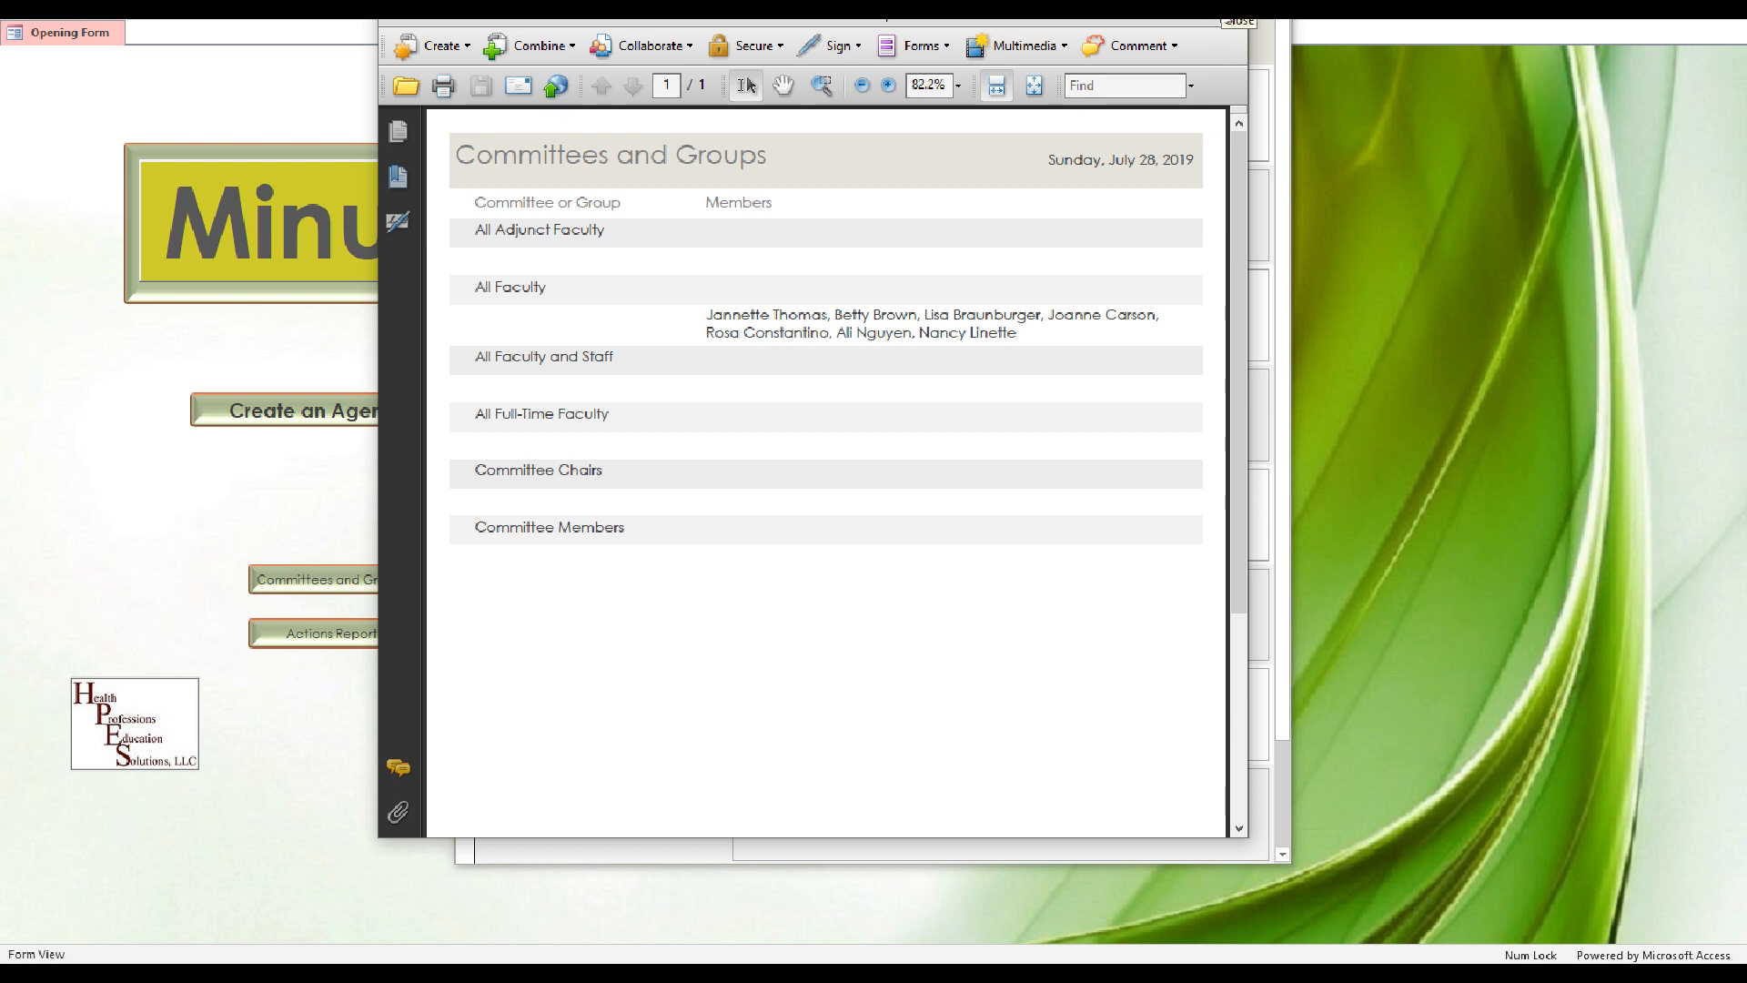
# Close the Committees and Groups PDF and the Committees Groups form.
pyautogui.click(1238, 9)
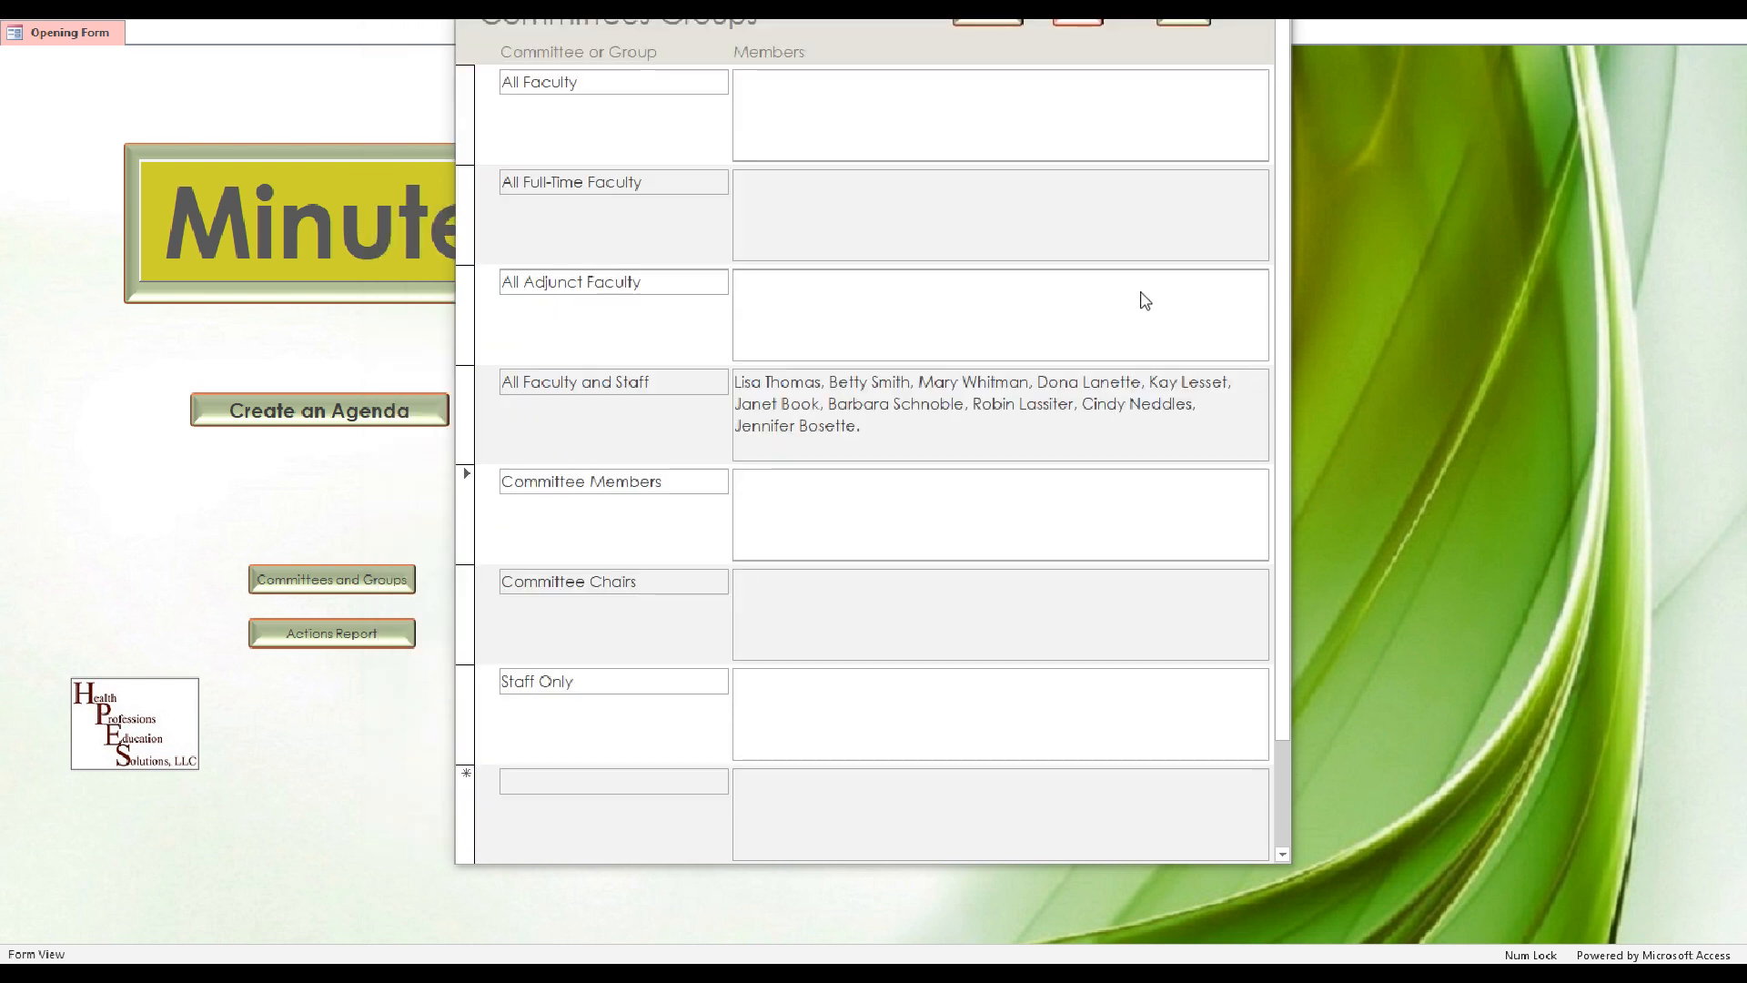
pyautogui.click(1188, 22)
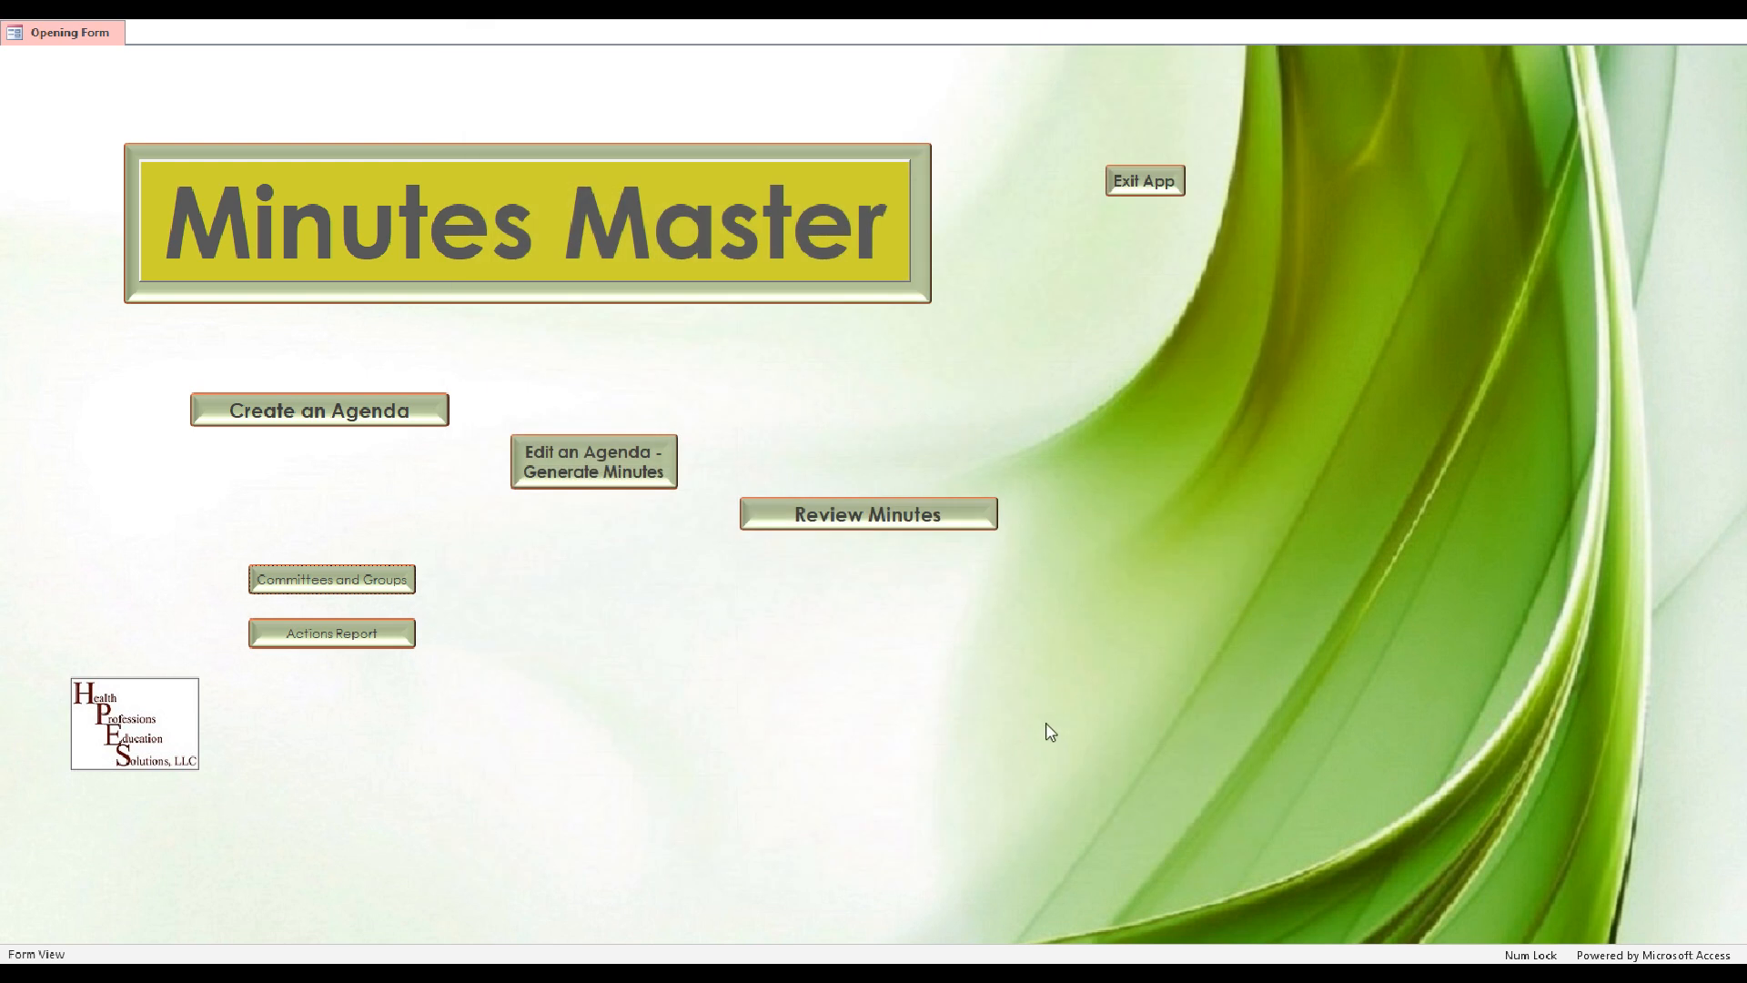
# Create agenda 'Faculy Meeting' with All Faculty required and All Adjunct Faculty as optional attendees.
pyautogui.click(344, 414)
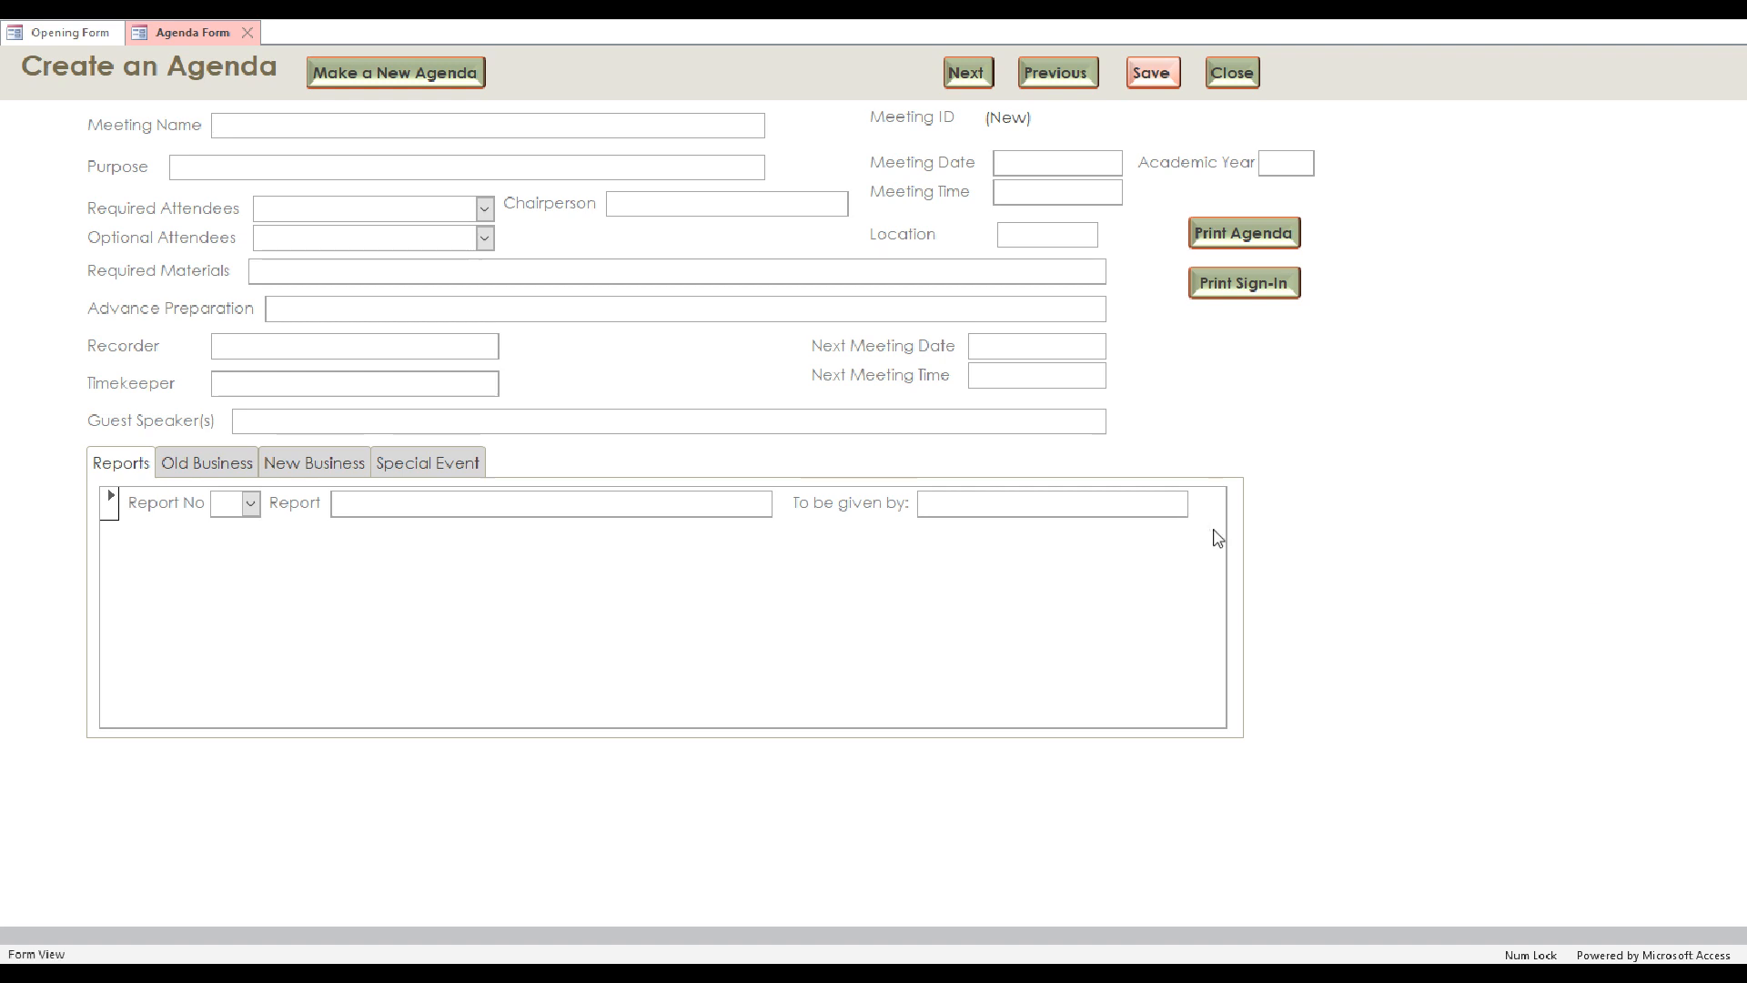
pyautogui.write('Faculy Meeting')
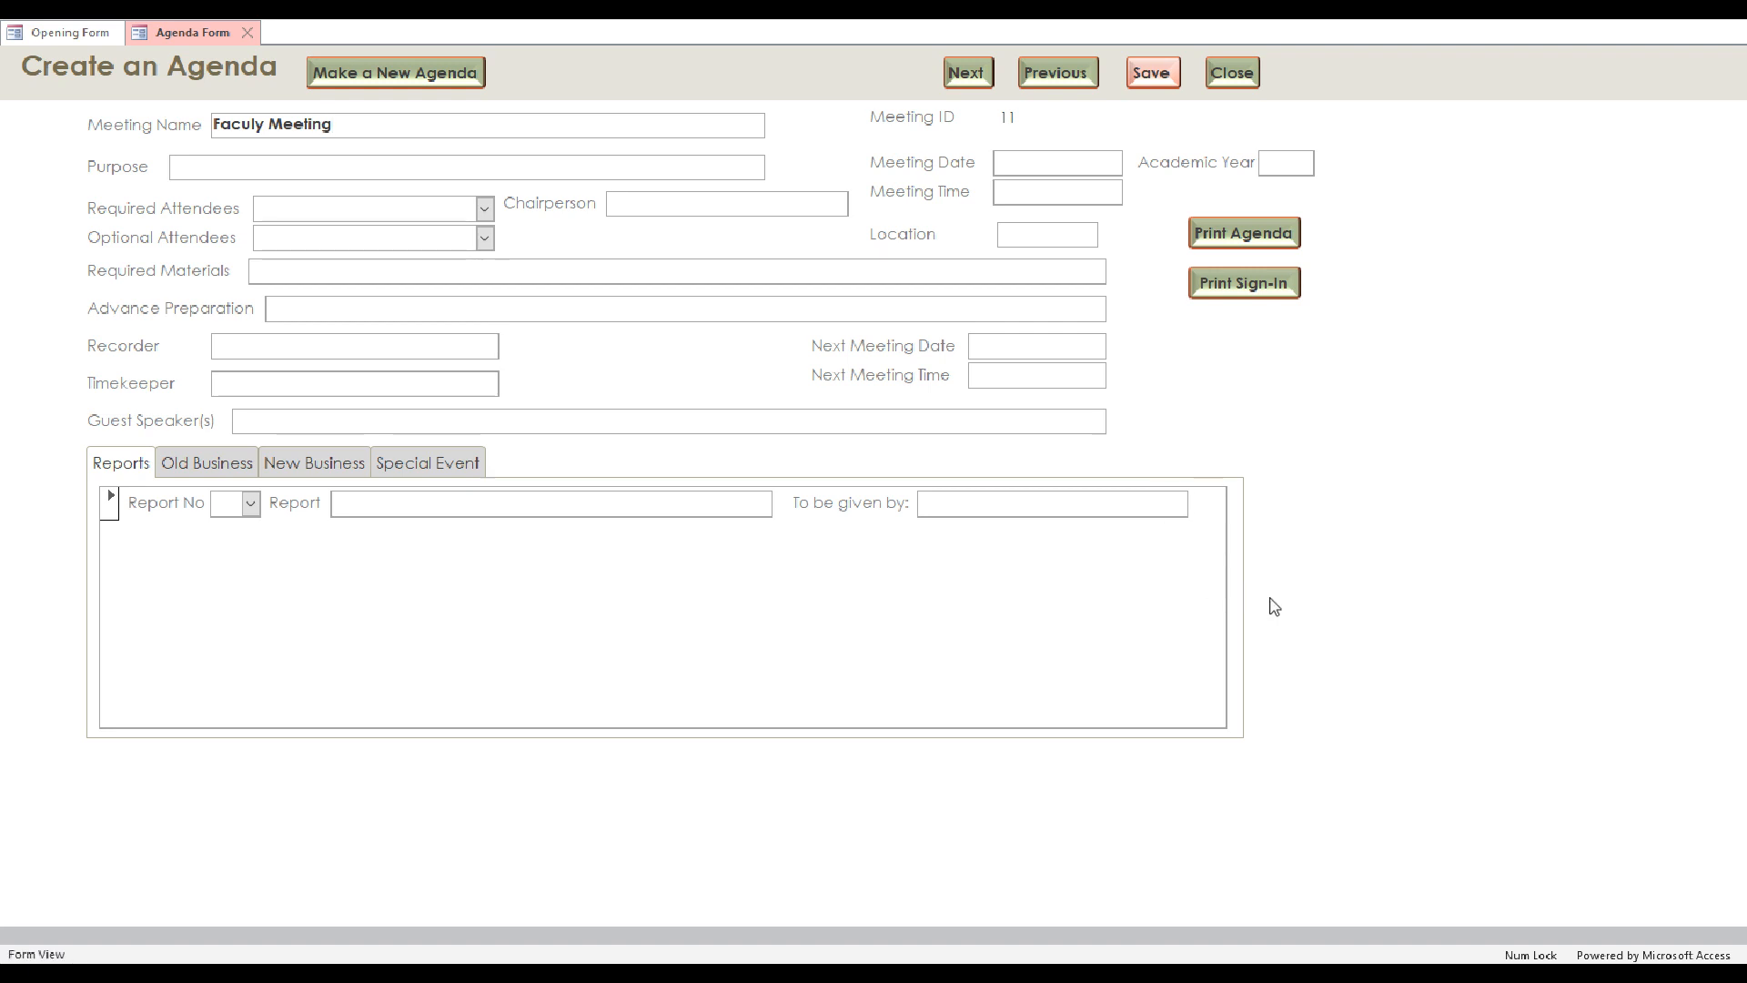
pyautogui.press('Tab')
pyautogui.click(486, 210)
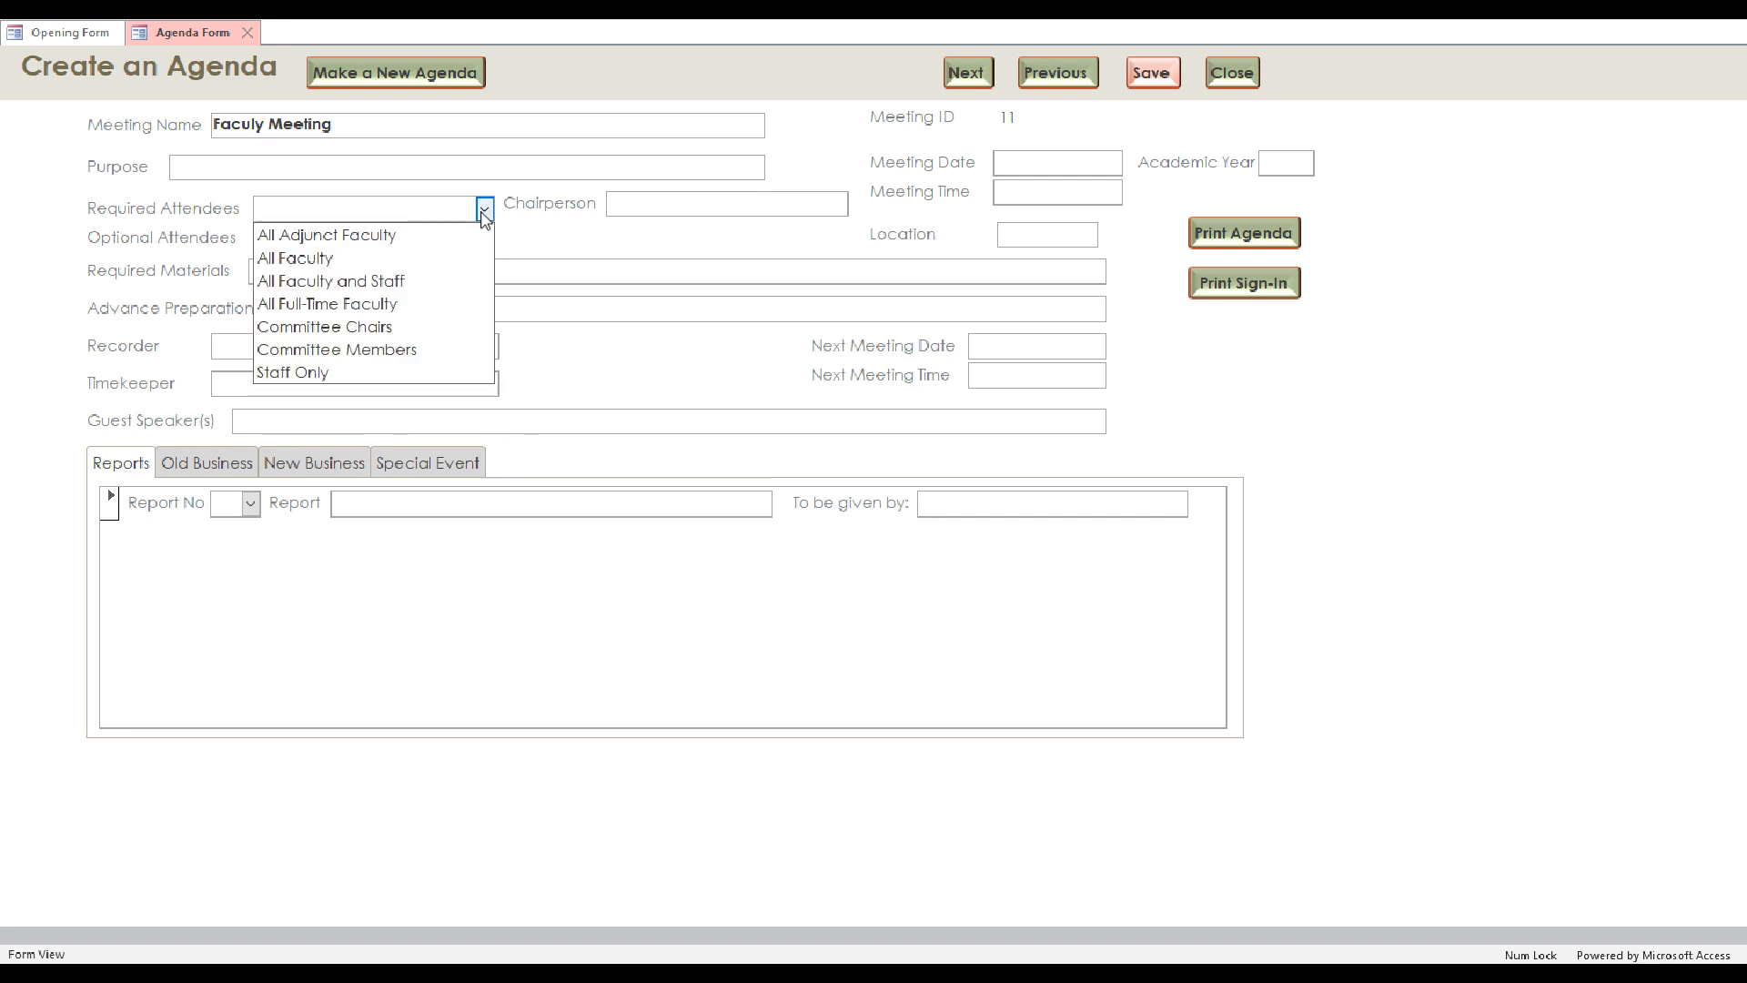
pyautogui.click(407, 258)
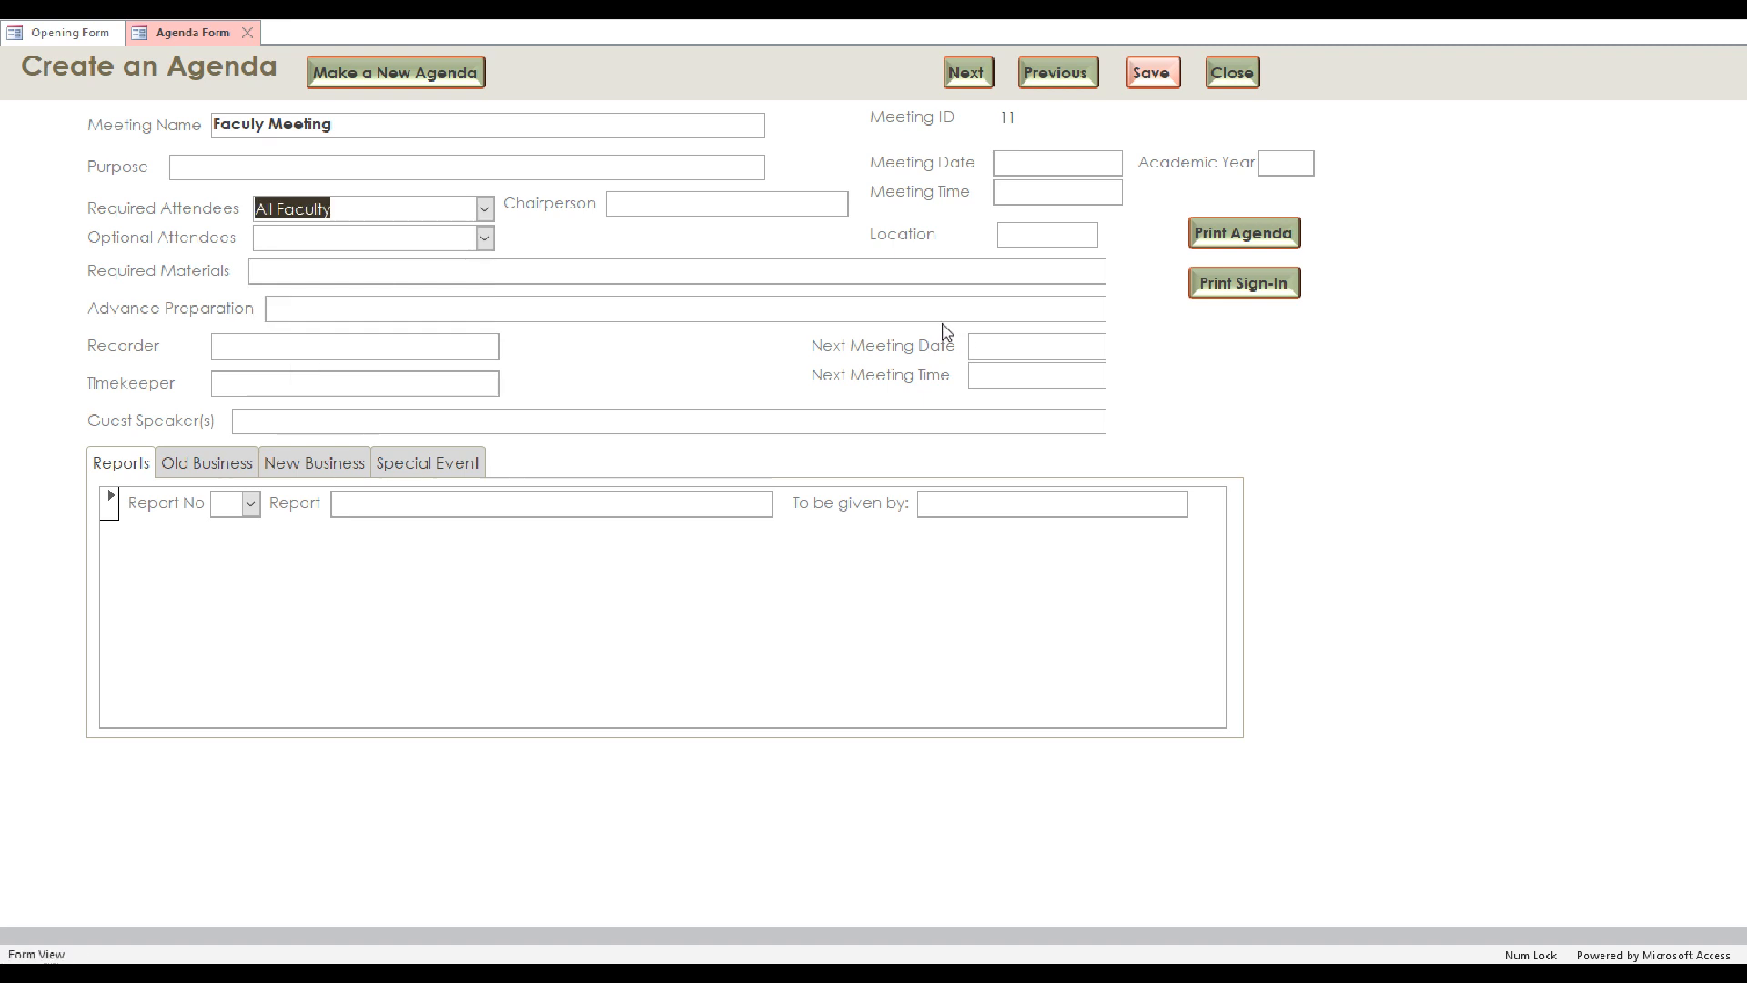
pyautogui.click(484, 238)
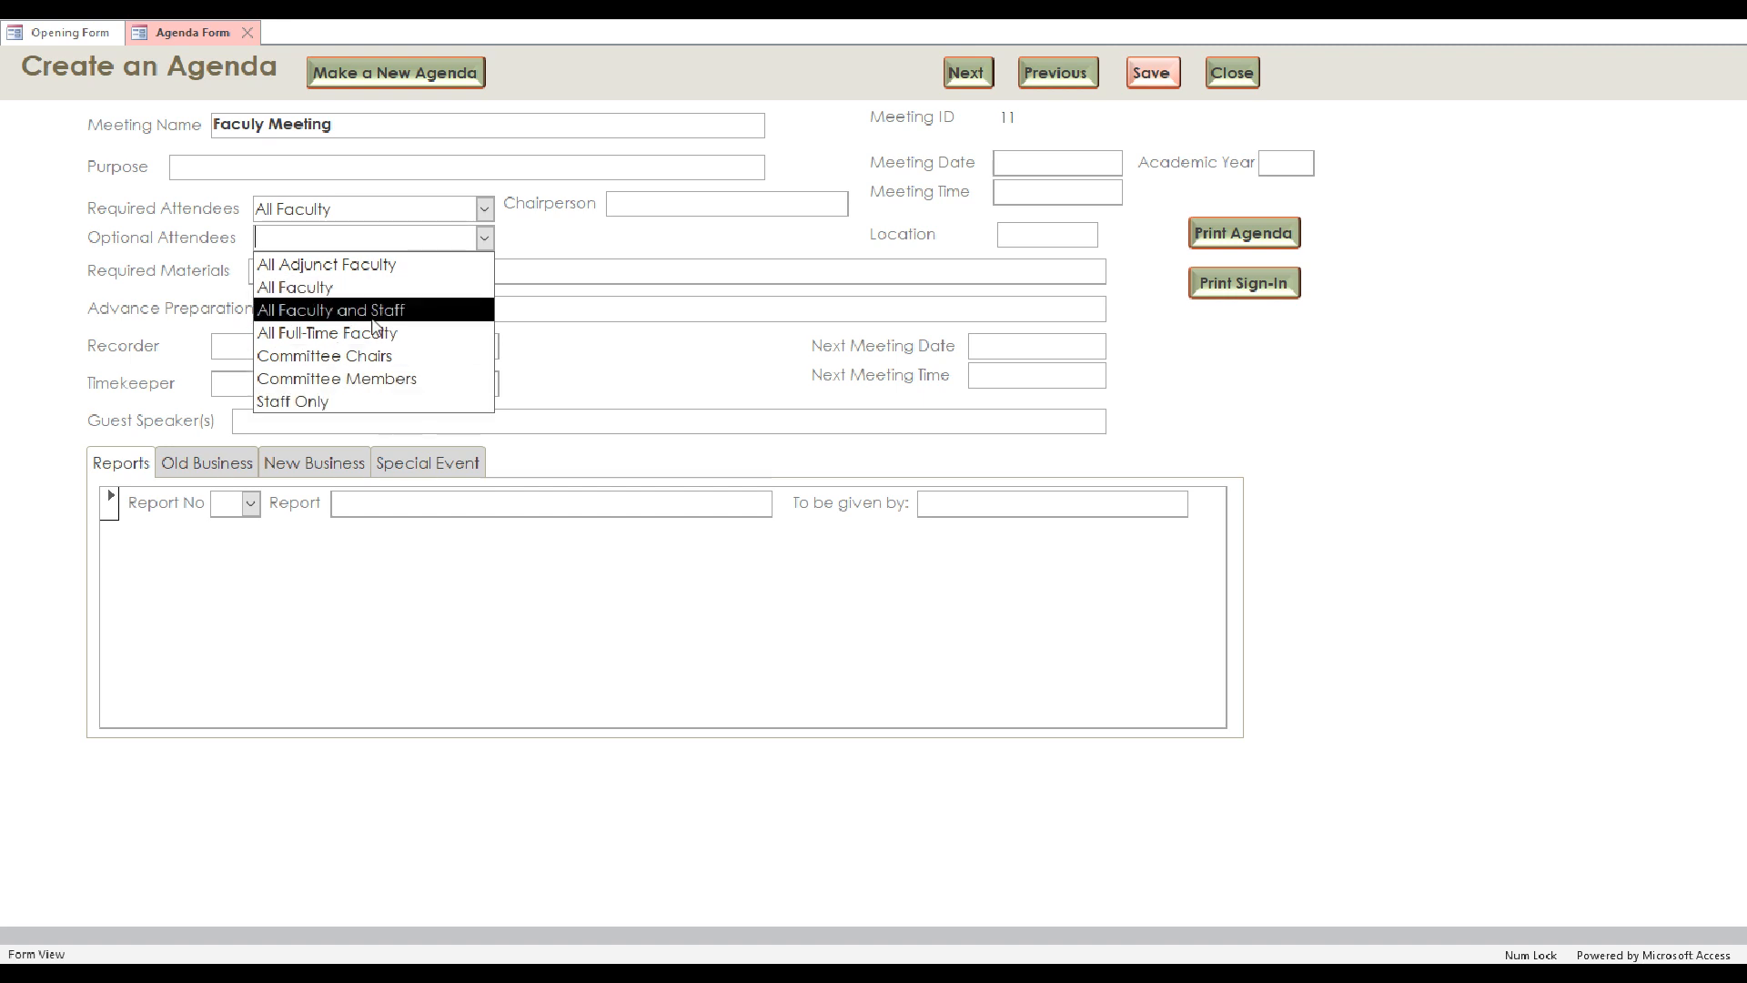
pyautogui.click(368, 264)
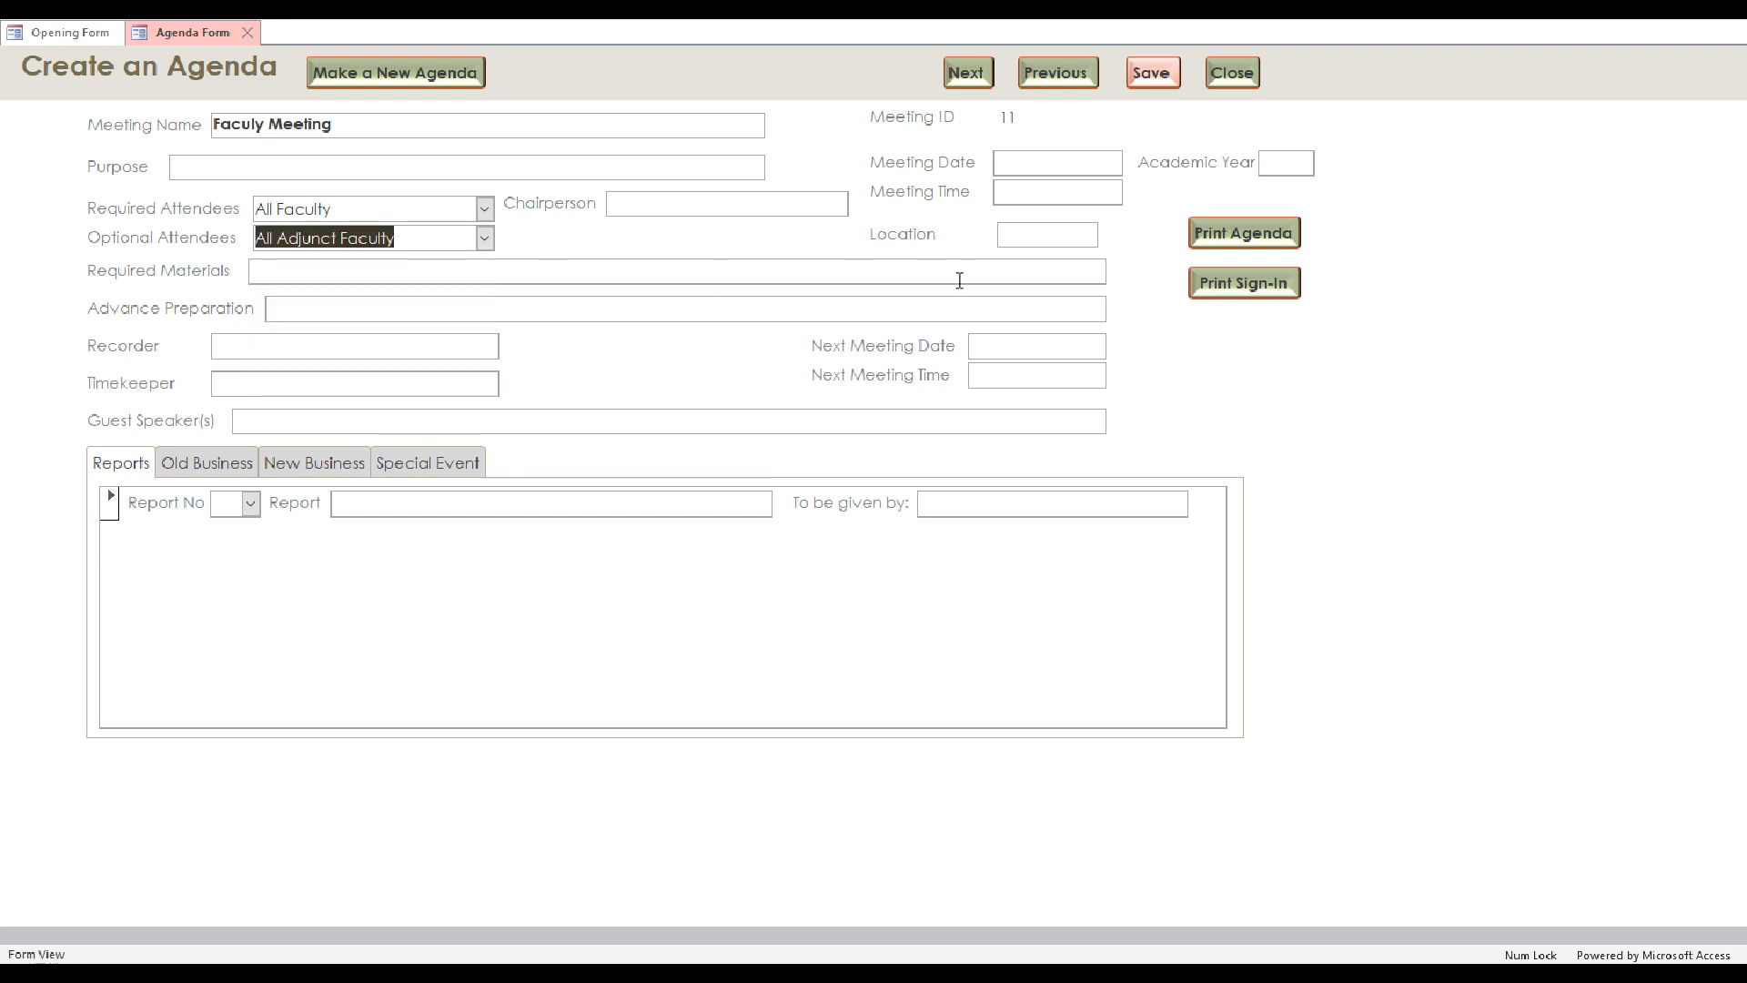
pyautogui.click(1517, 327)
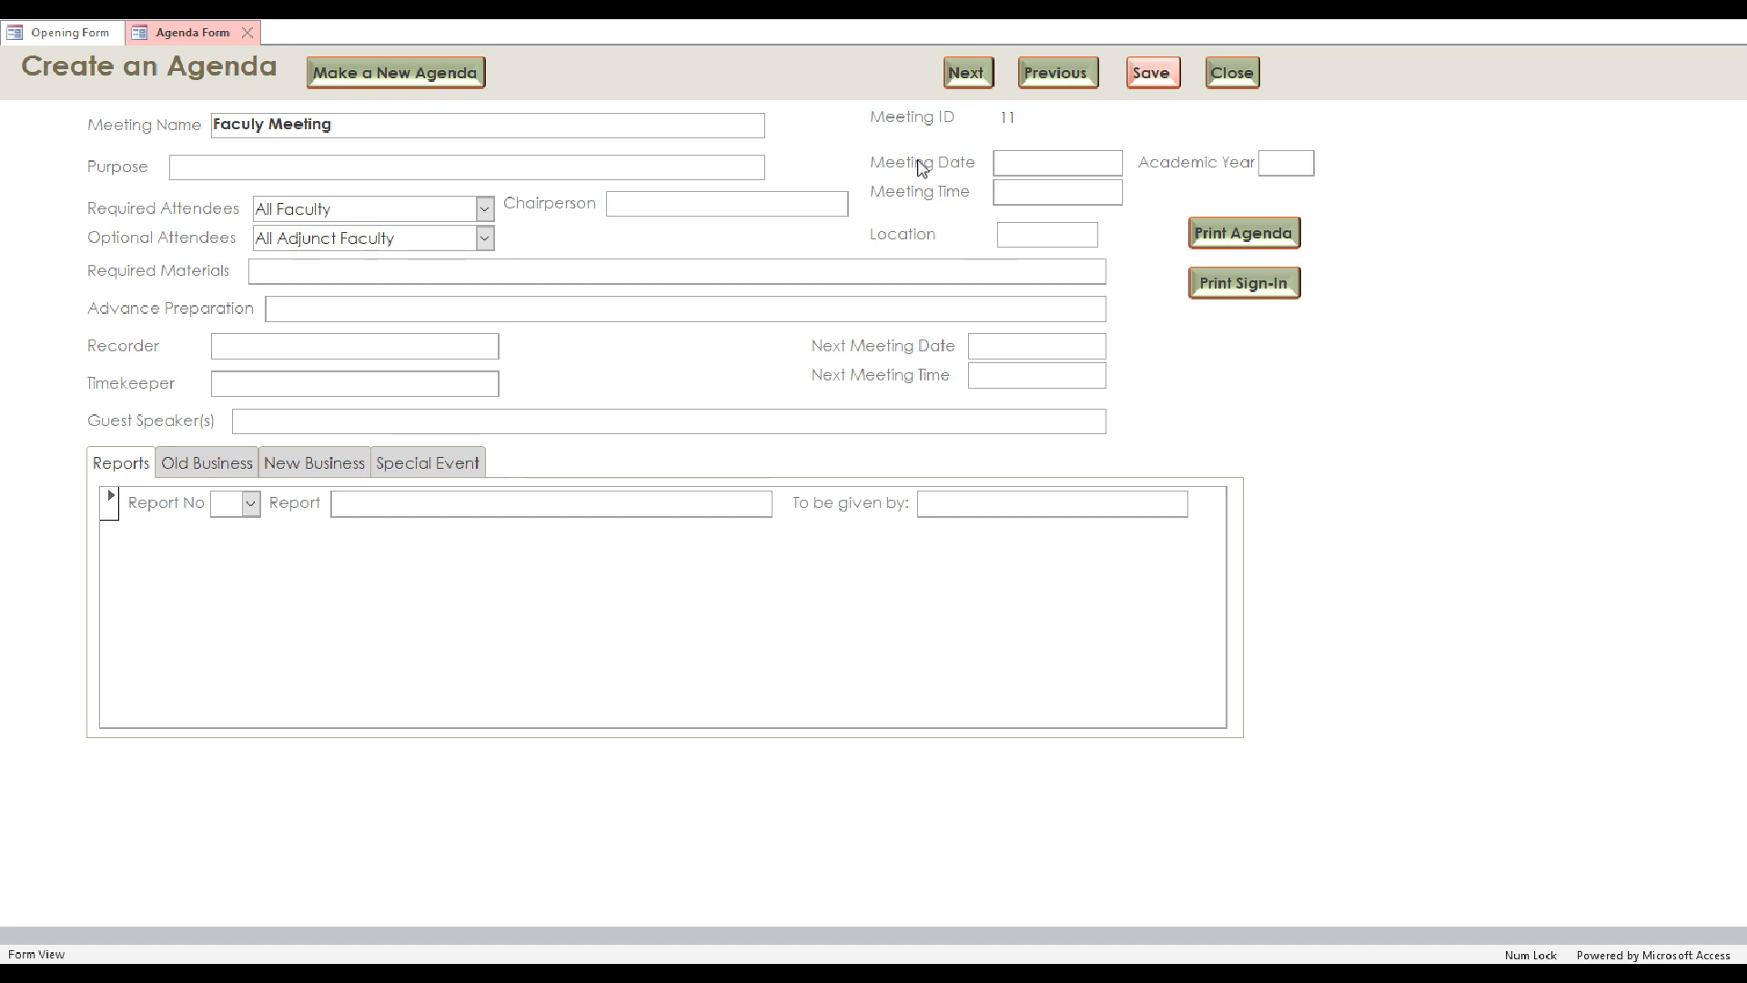
# Enter meeting date 09/25/2019 and academic year AY20 on the agenda.
pyautogui.click(1001, 162)
pyautogui.write('0925')
pyautogui.write('2019')
pyautogui.press('Tab')
pyautogui.write('AY20')
pyautogui.press('Tab')
# Browse the Old Business, New Business and Special Event sections, returning to Reports.
pyautogui.click(194, 468)
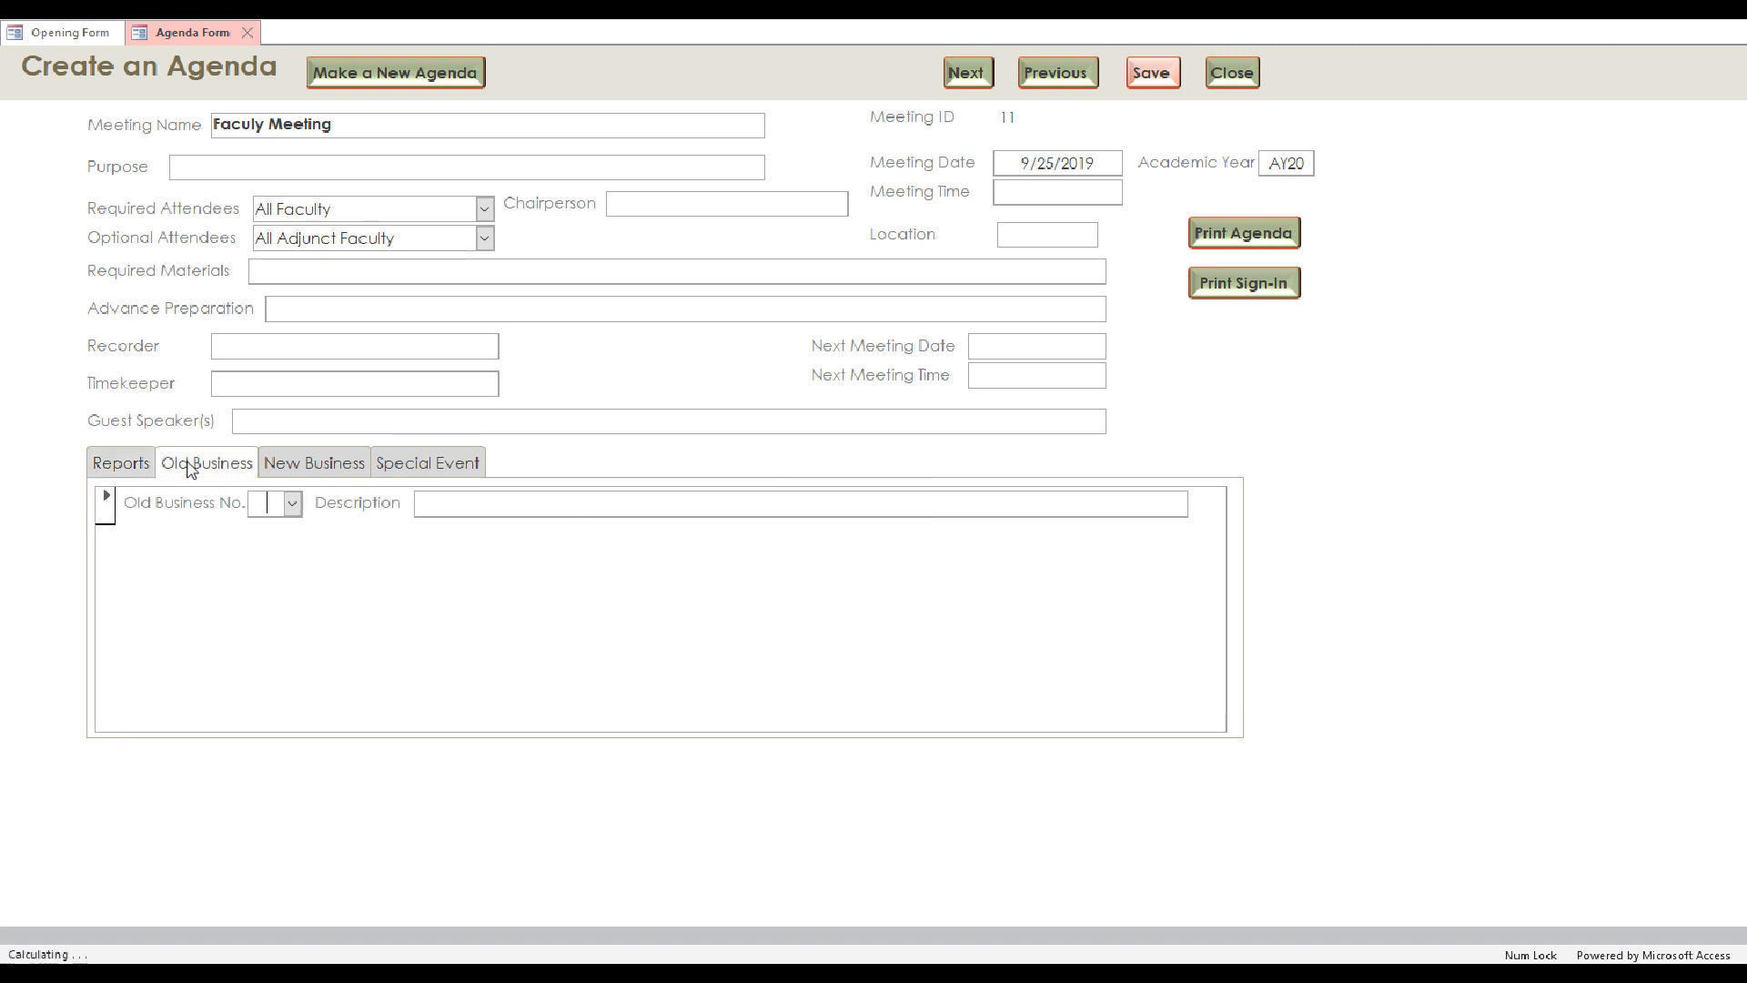
pyautogui.click(300, 467)
pyautogui.click(438, 472)
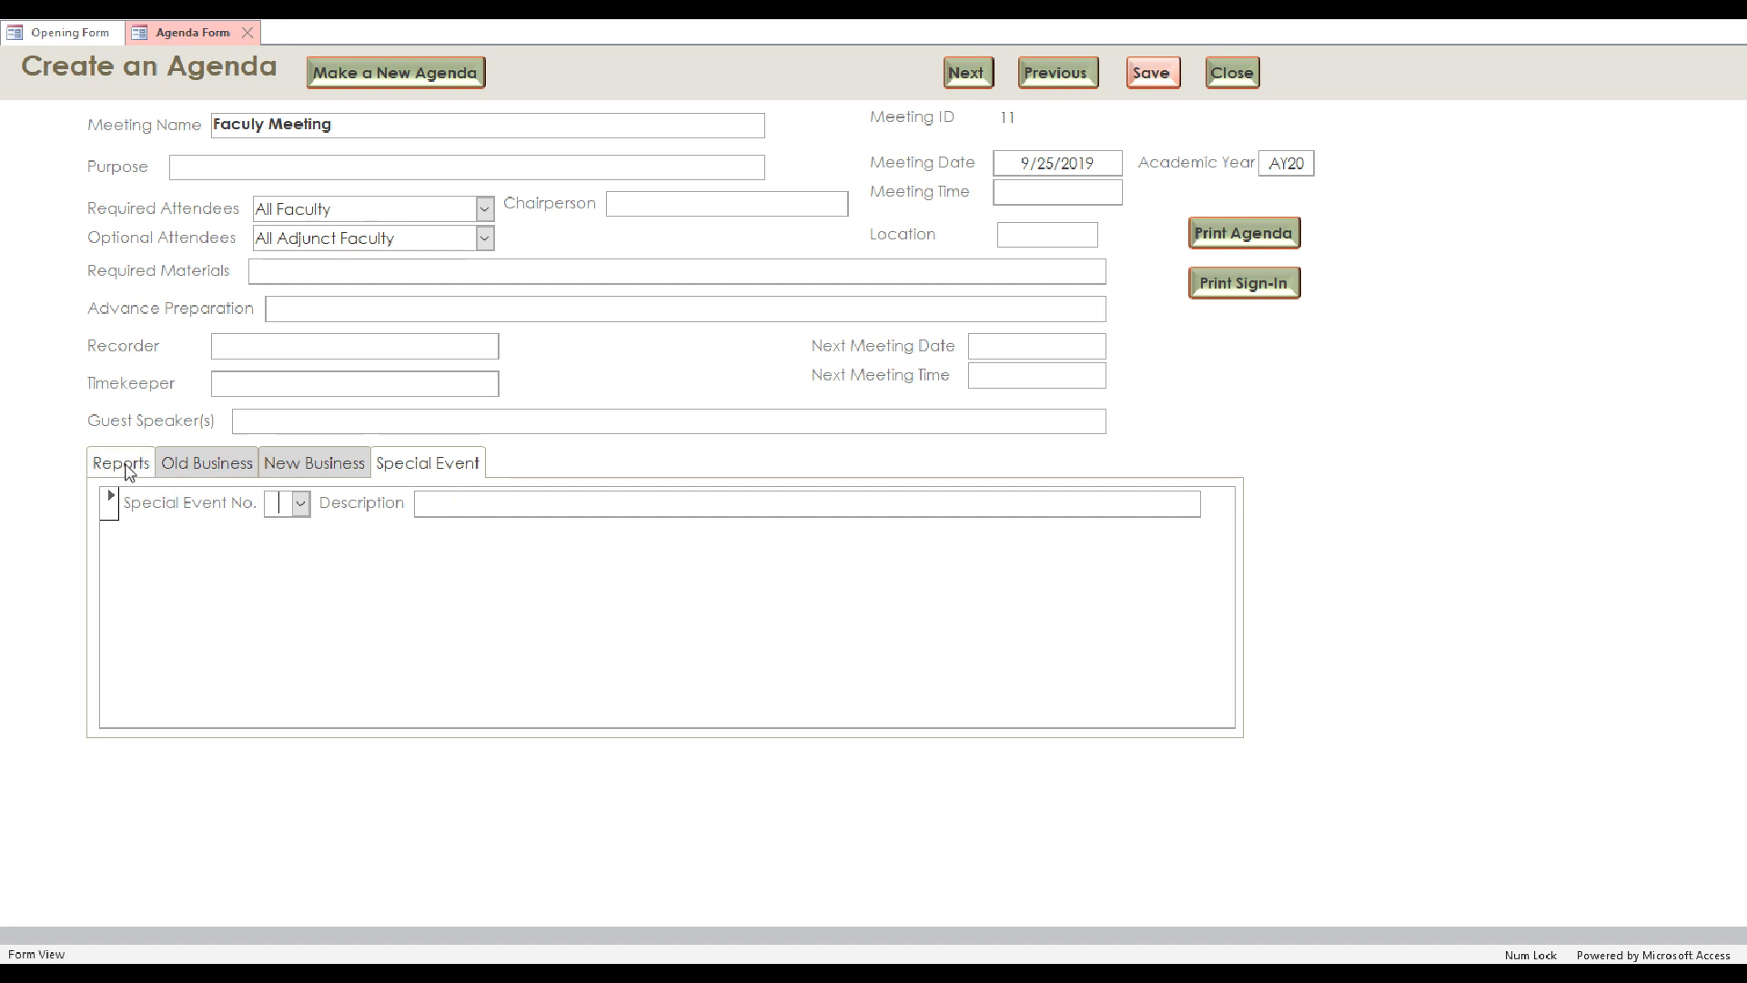
pyautogui.click(120, 465)
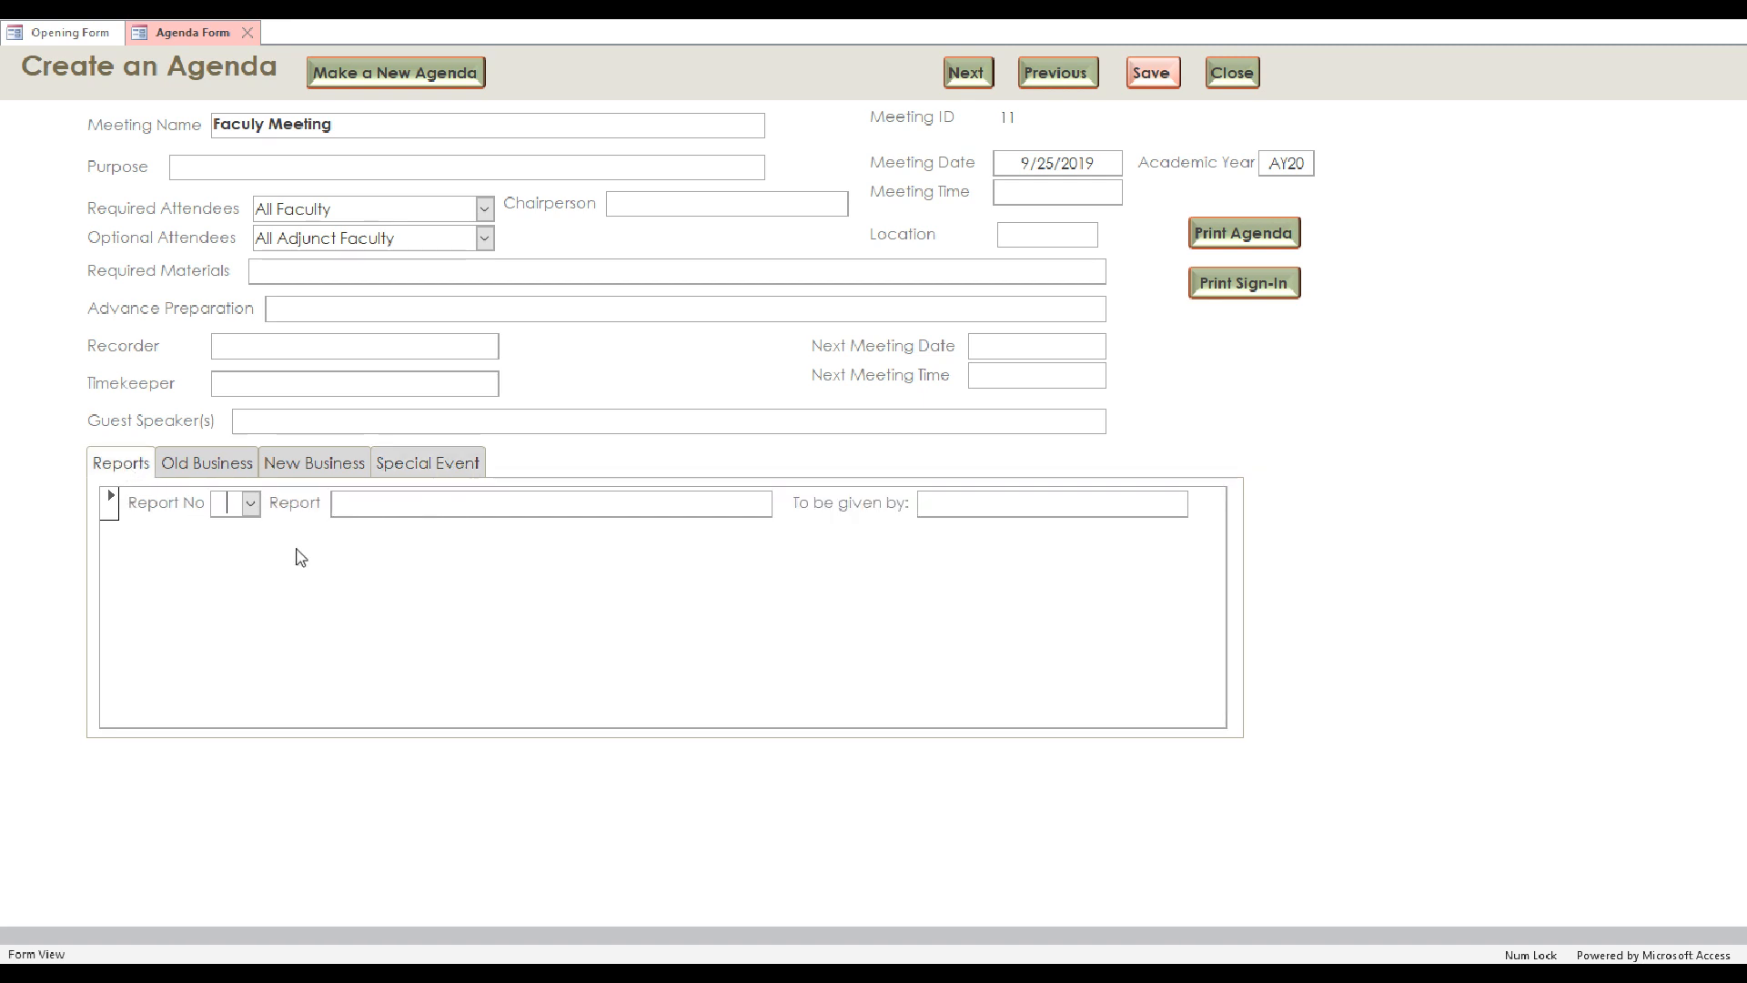
# Add report a. 'Welcome Back' with its presenter, then view Old and New Business.
pyautogui.click(249, 504)
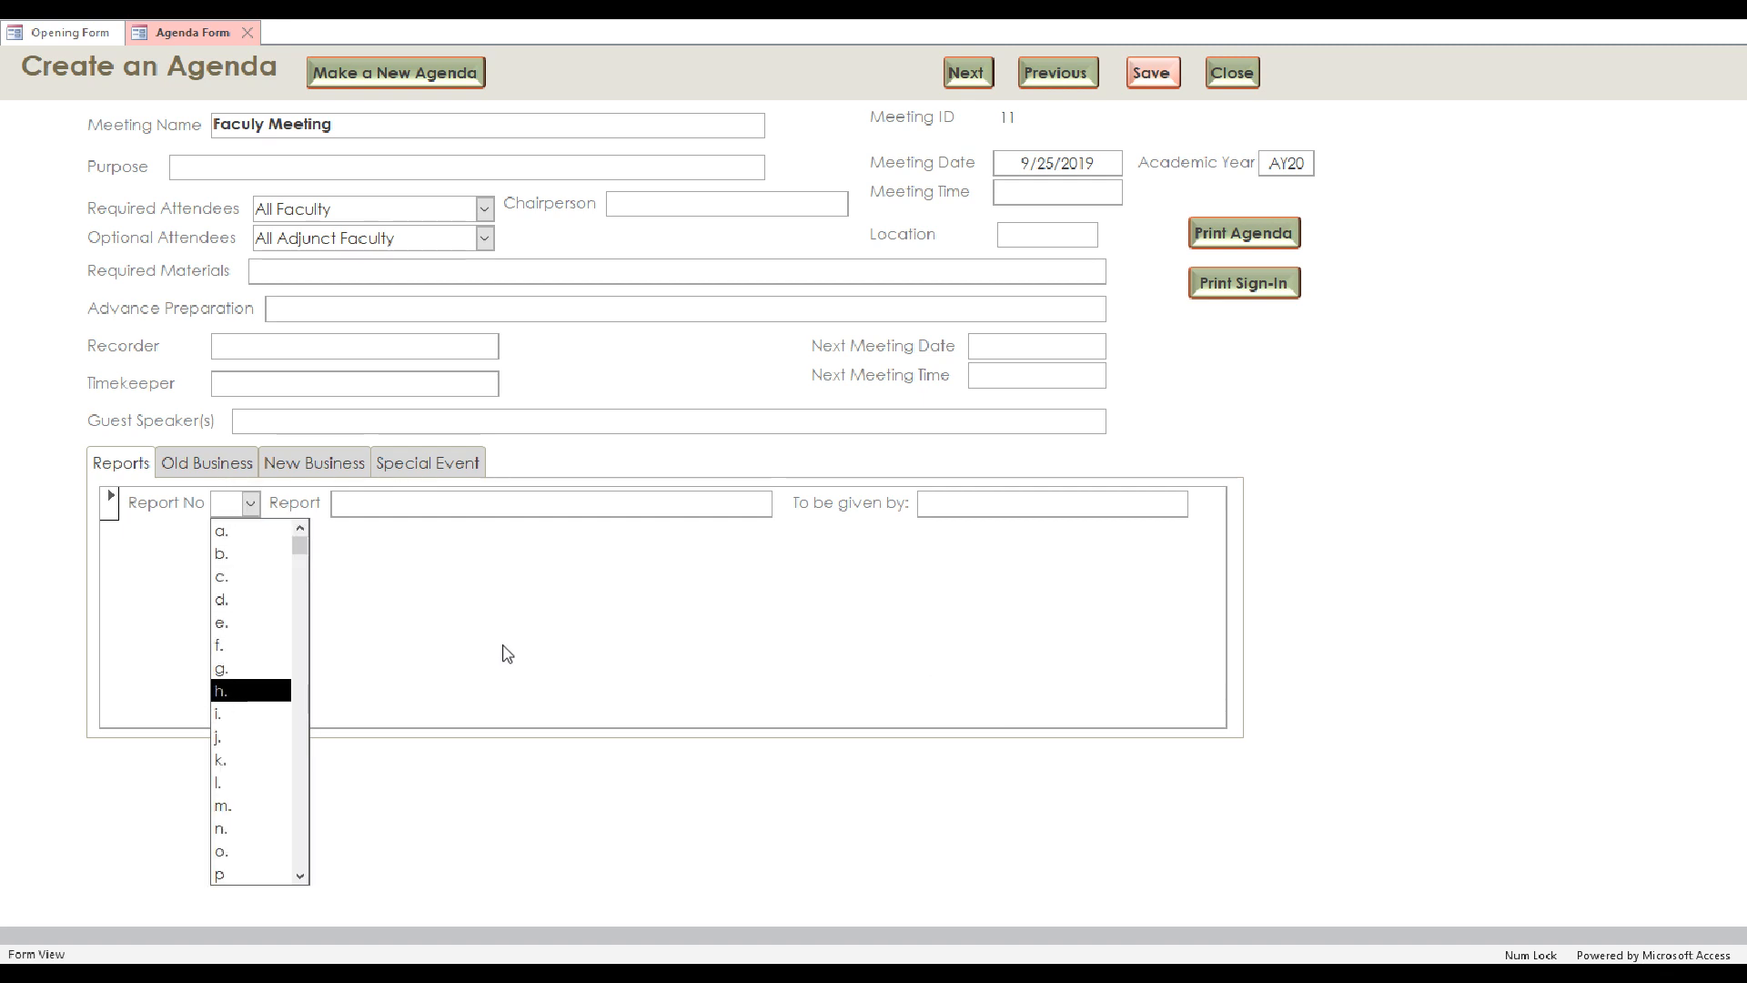
pyautogui.write('a.')
pyautogui.press('Tab')
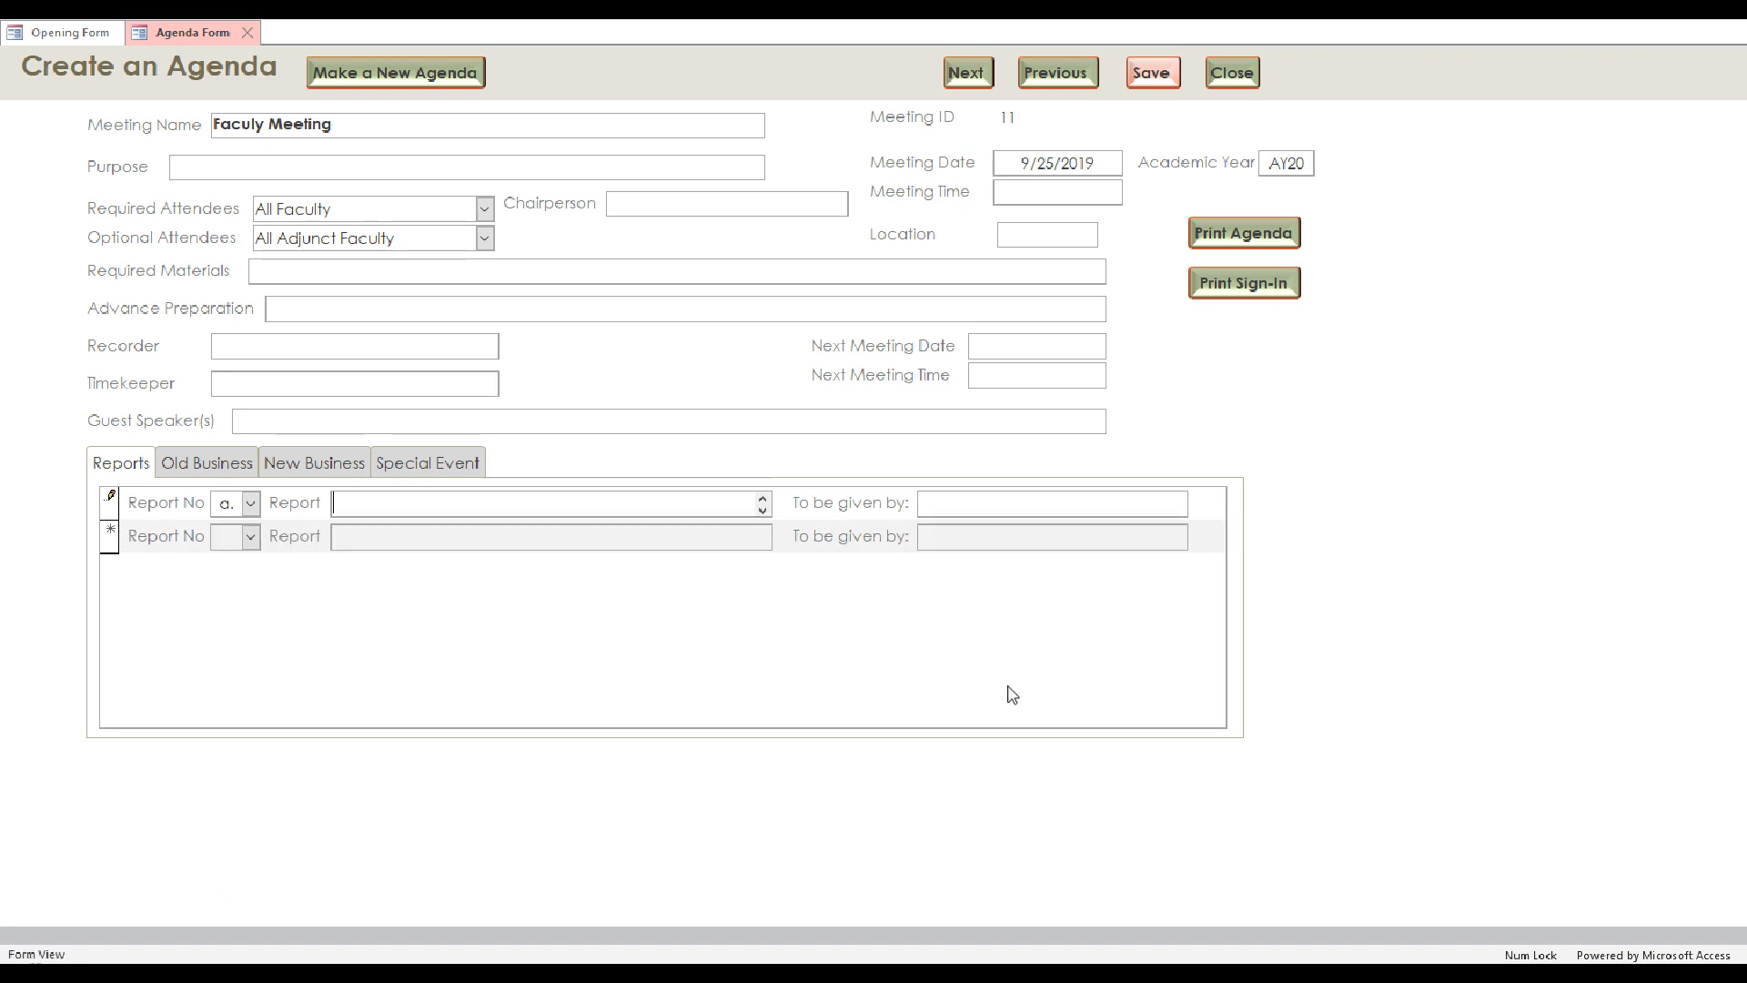
pyautogui.write('Welcome Back')
pyautogui.press('Tab')
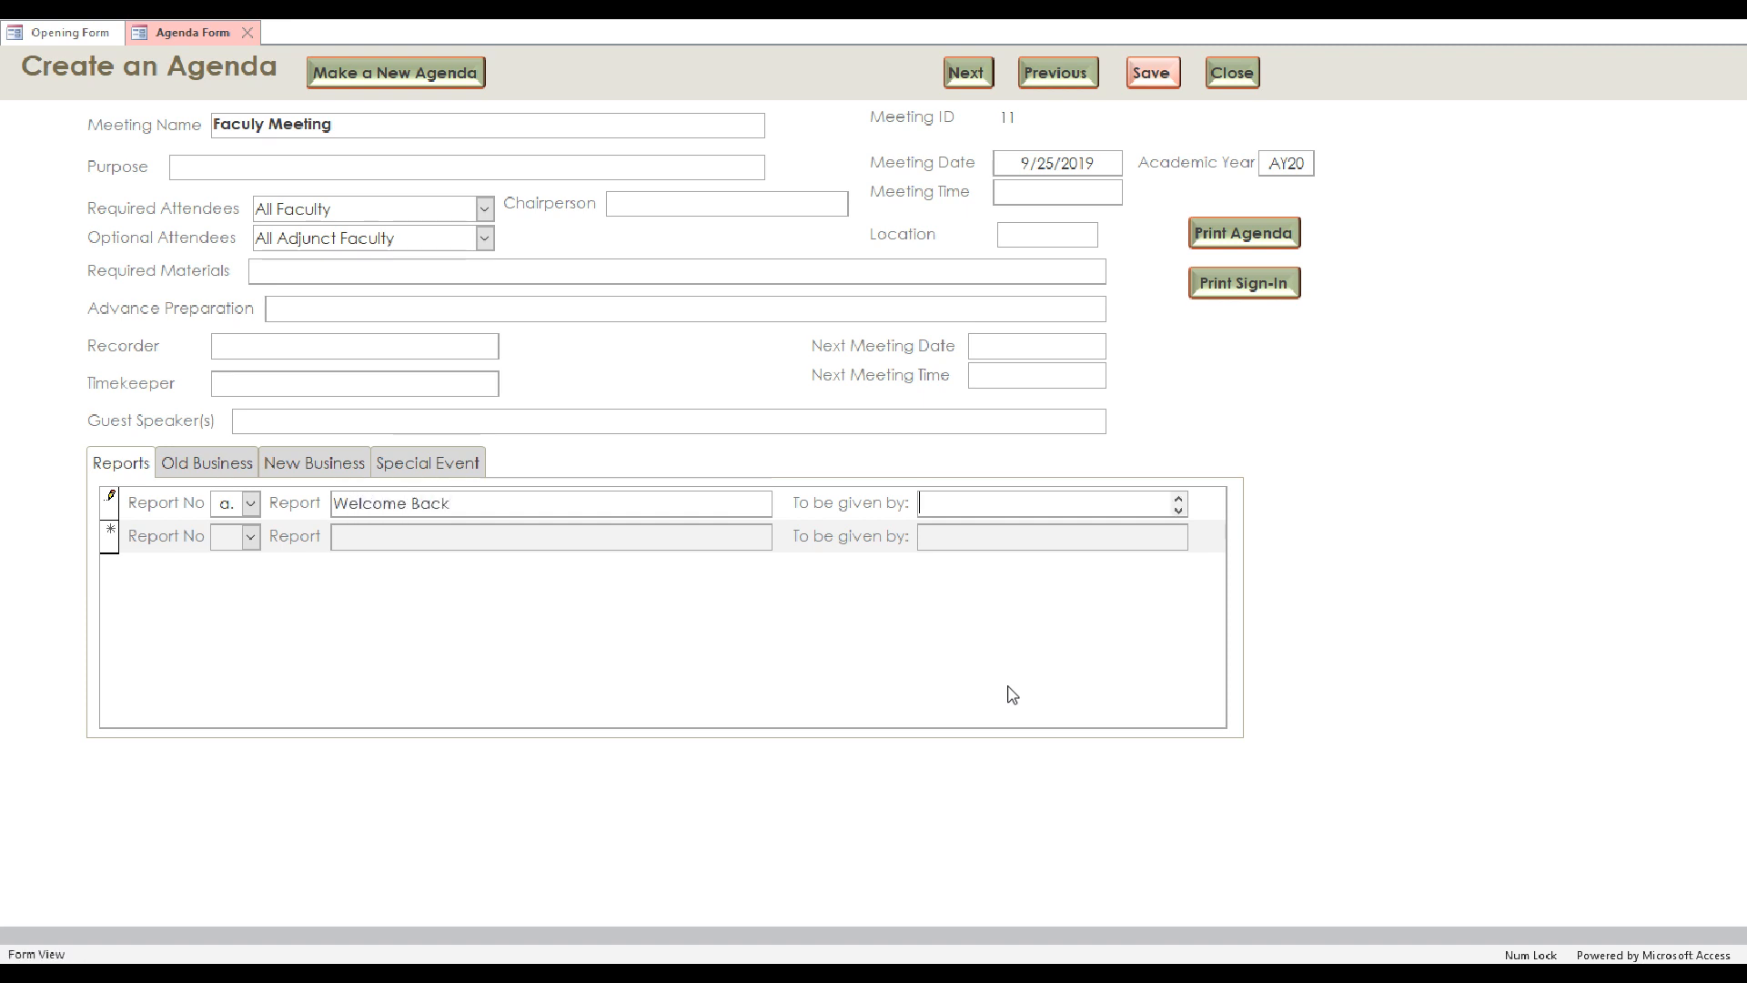
pyautogui.write('Betty Smith')
pyautogui.press('Tab')
pyautogui.click(193, 465)
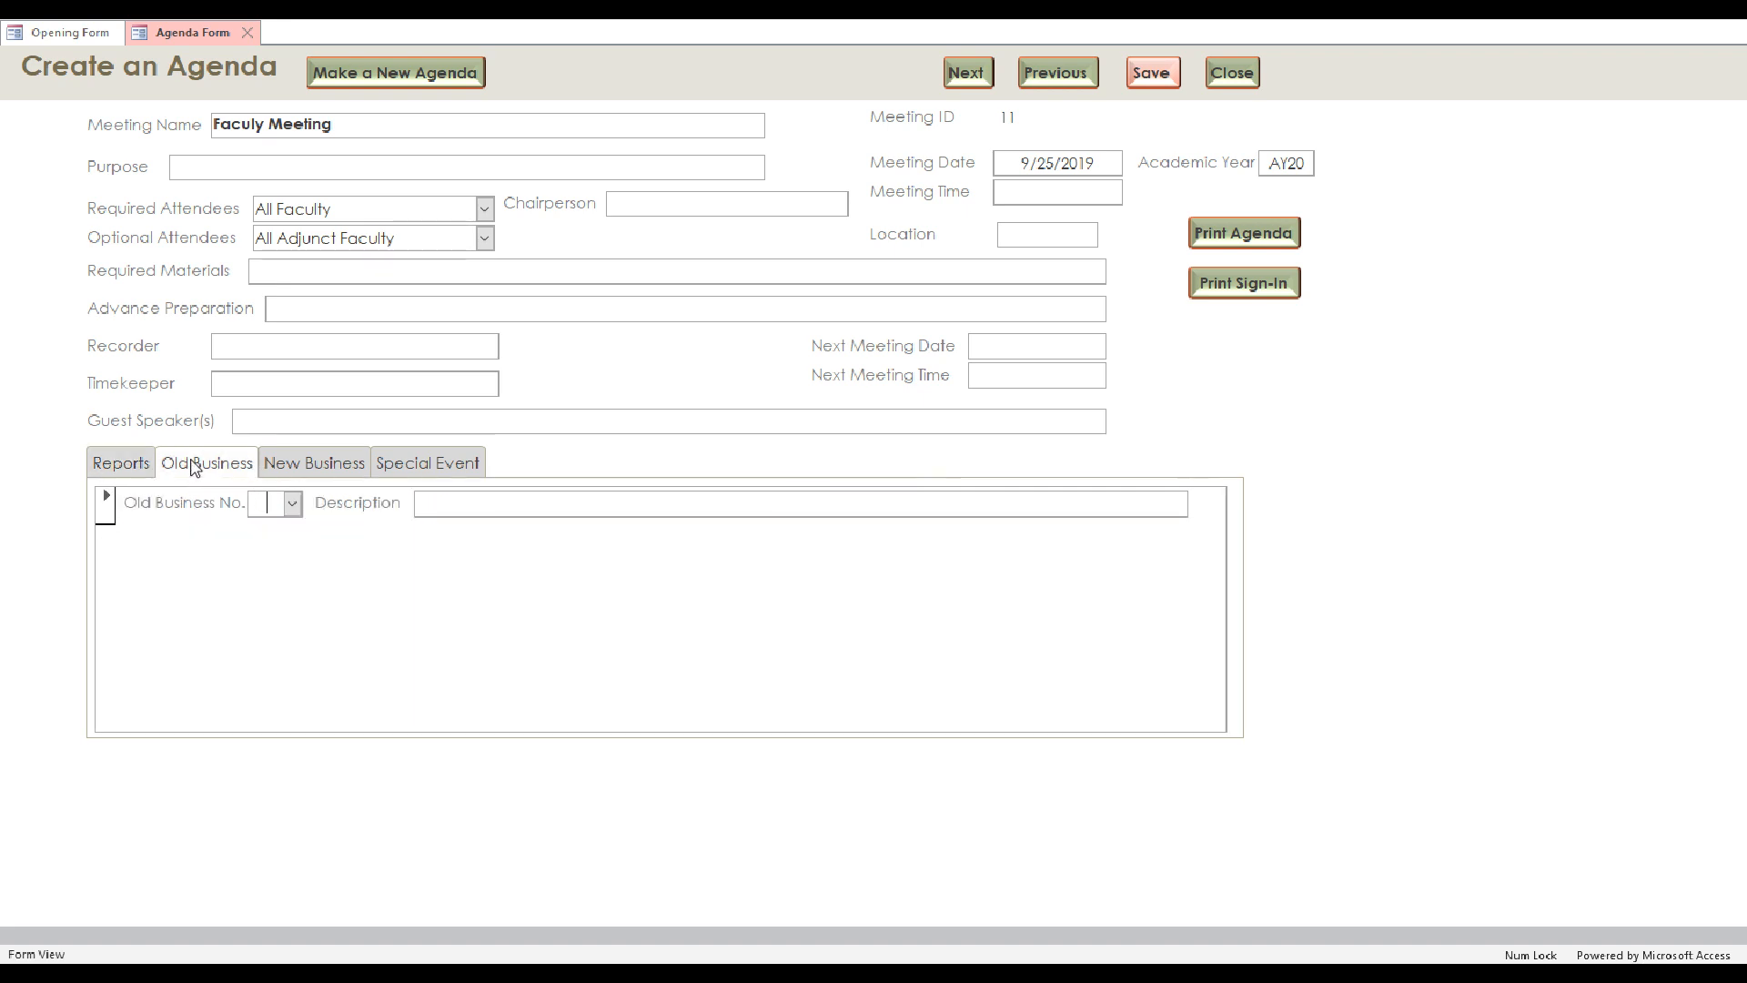
pyautogui.click(330, 465)
# View the Special Event section of the agenda.
pyautogui.click(421, 465)
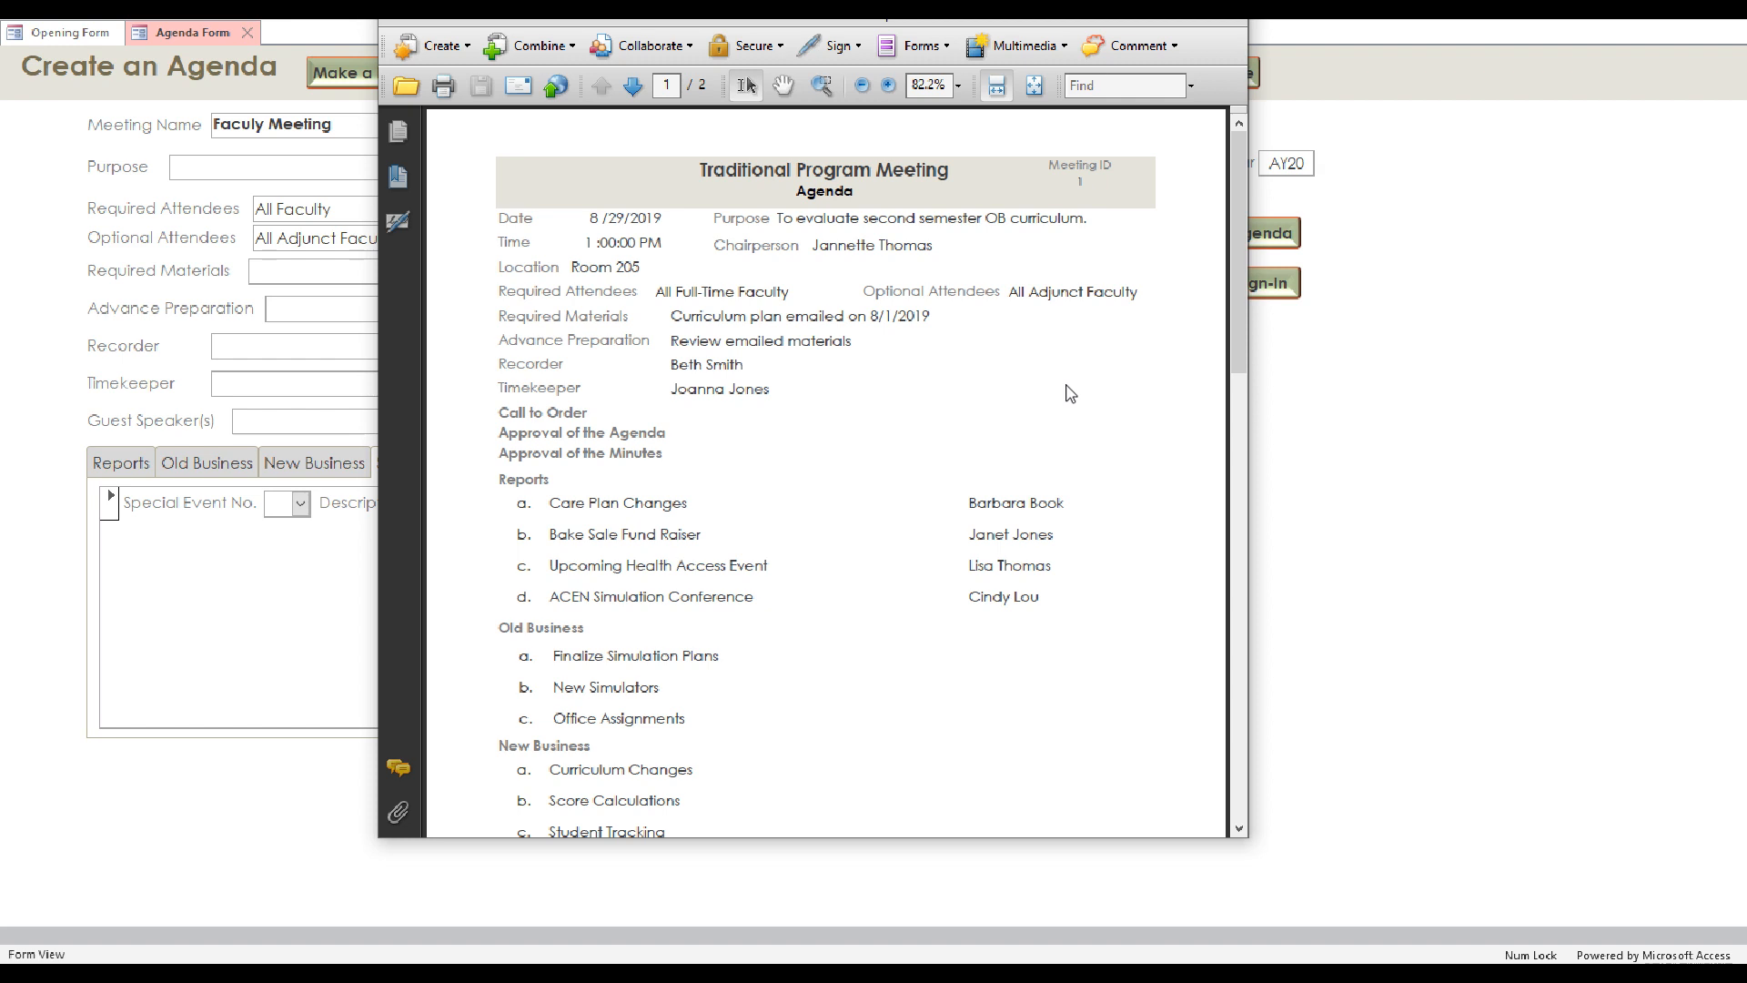
# Scroll through the agenda PDF to review its items, then close it.
pyautogui.scroll(-1, 976, 385)
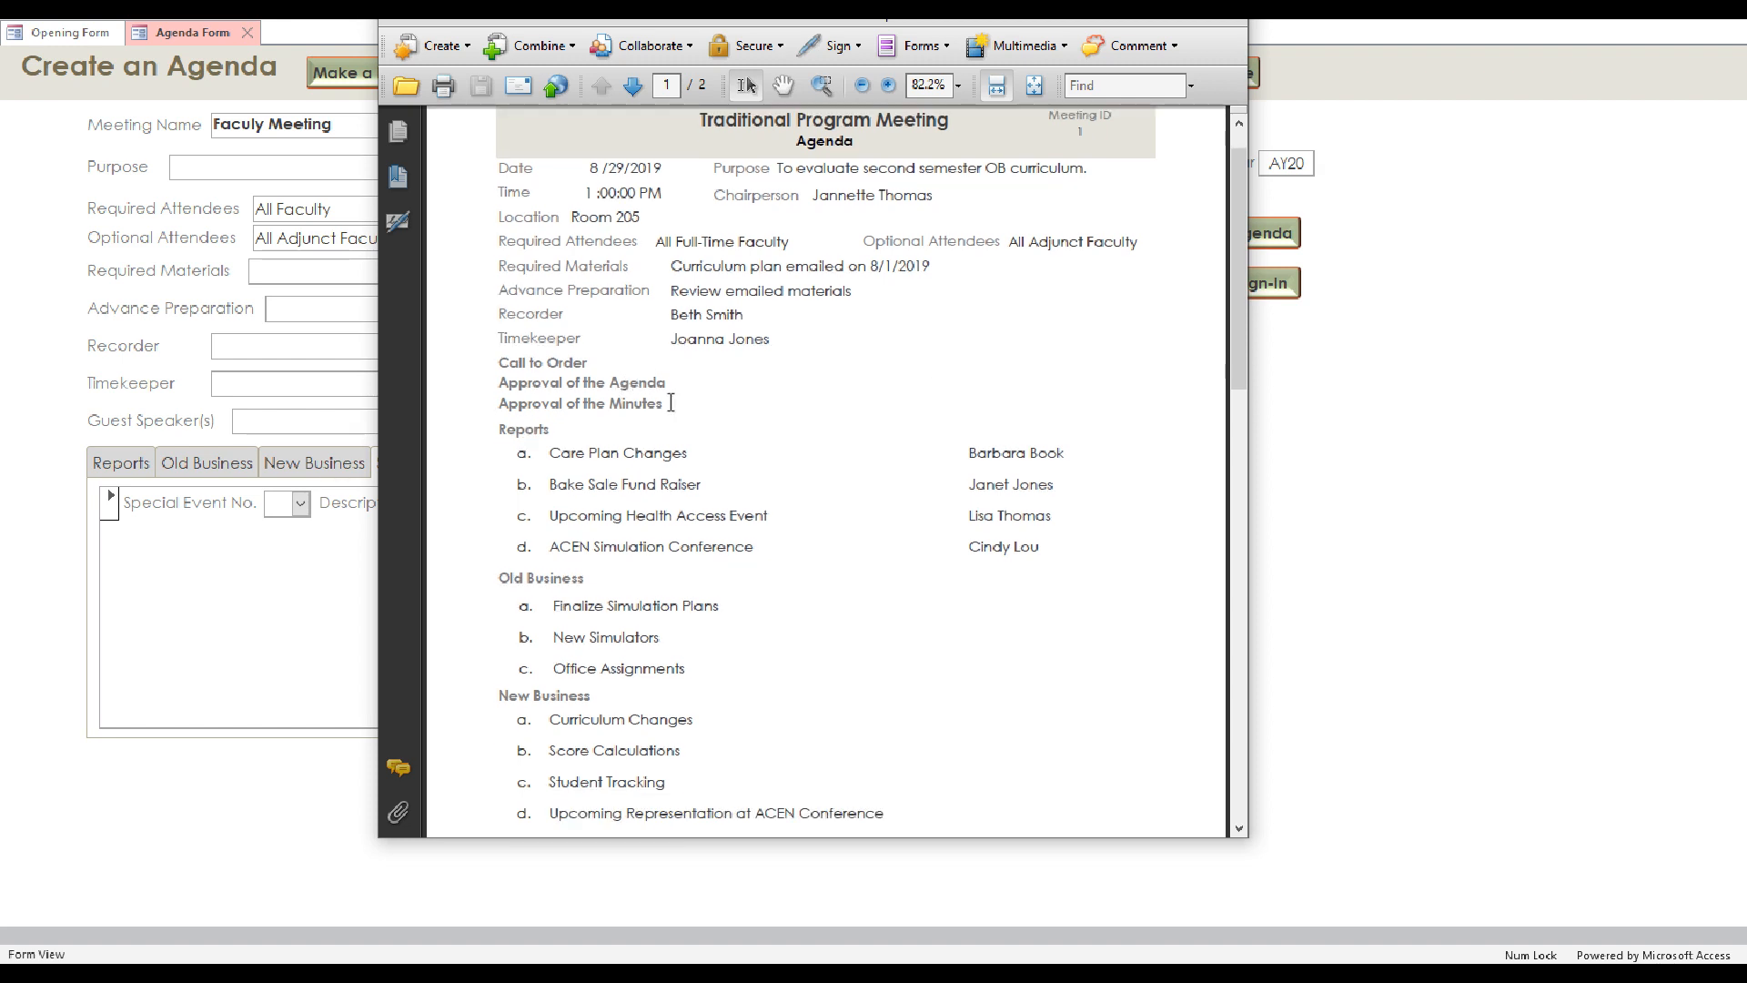
pyautogui.scroll(-3, 677, 403)
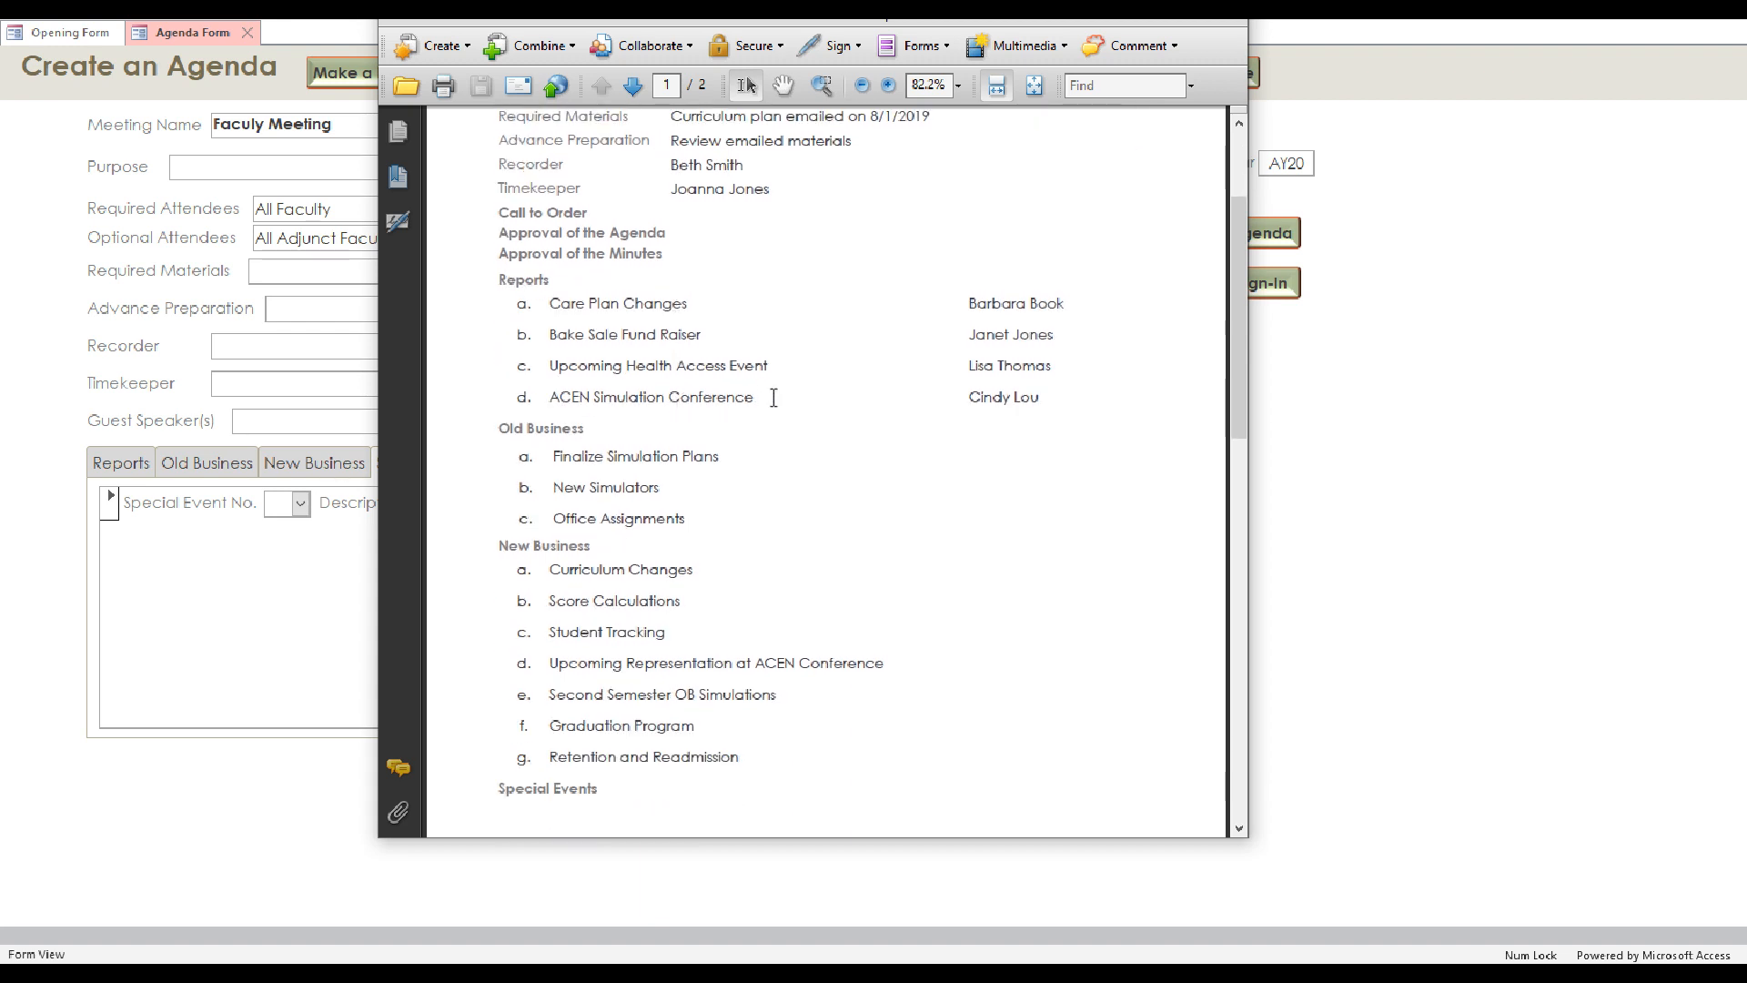
pyautogui.scroll(-2, 774, 397)
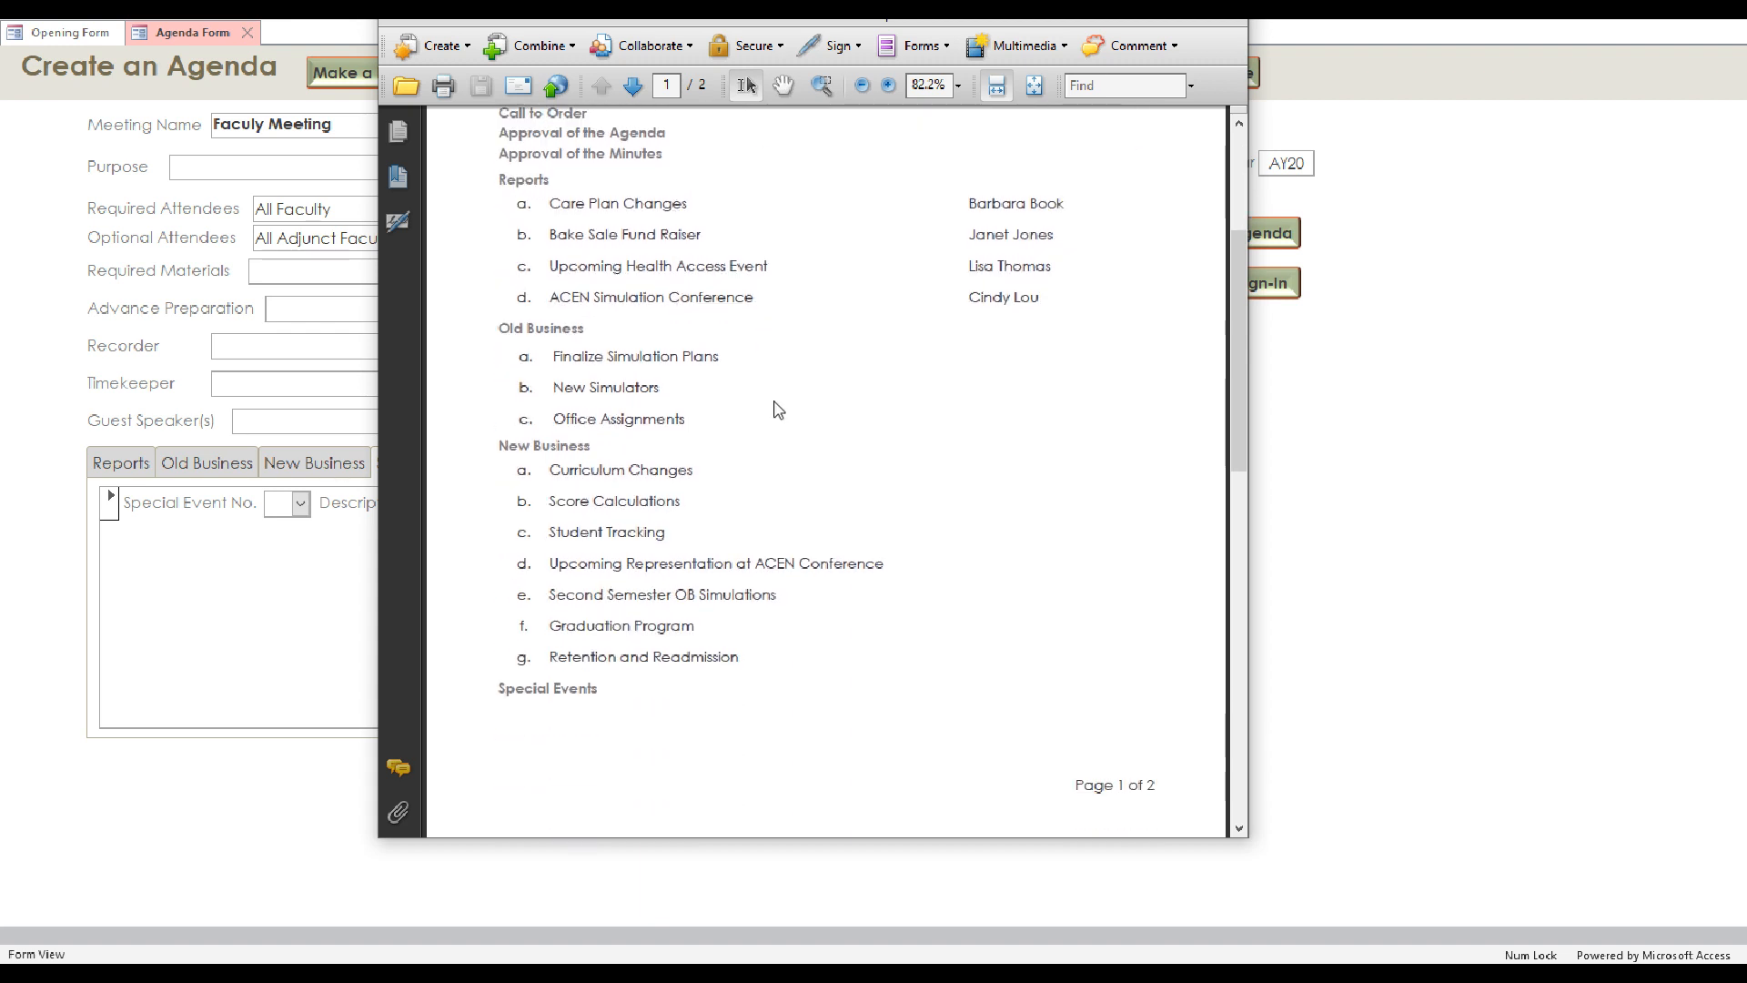
pyautogui.scroll(-5, 778, 410)
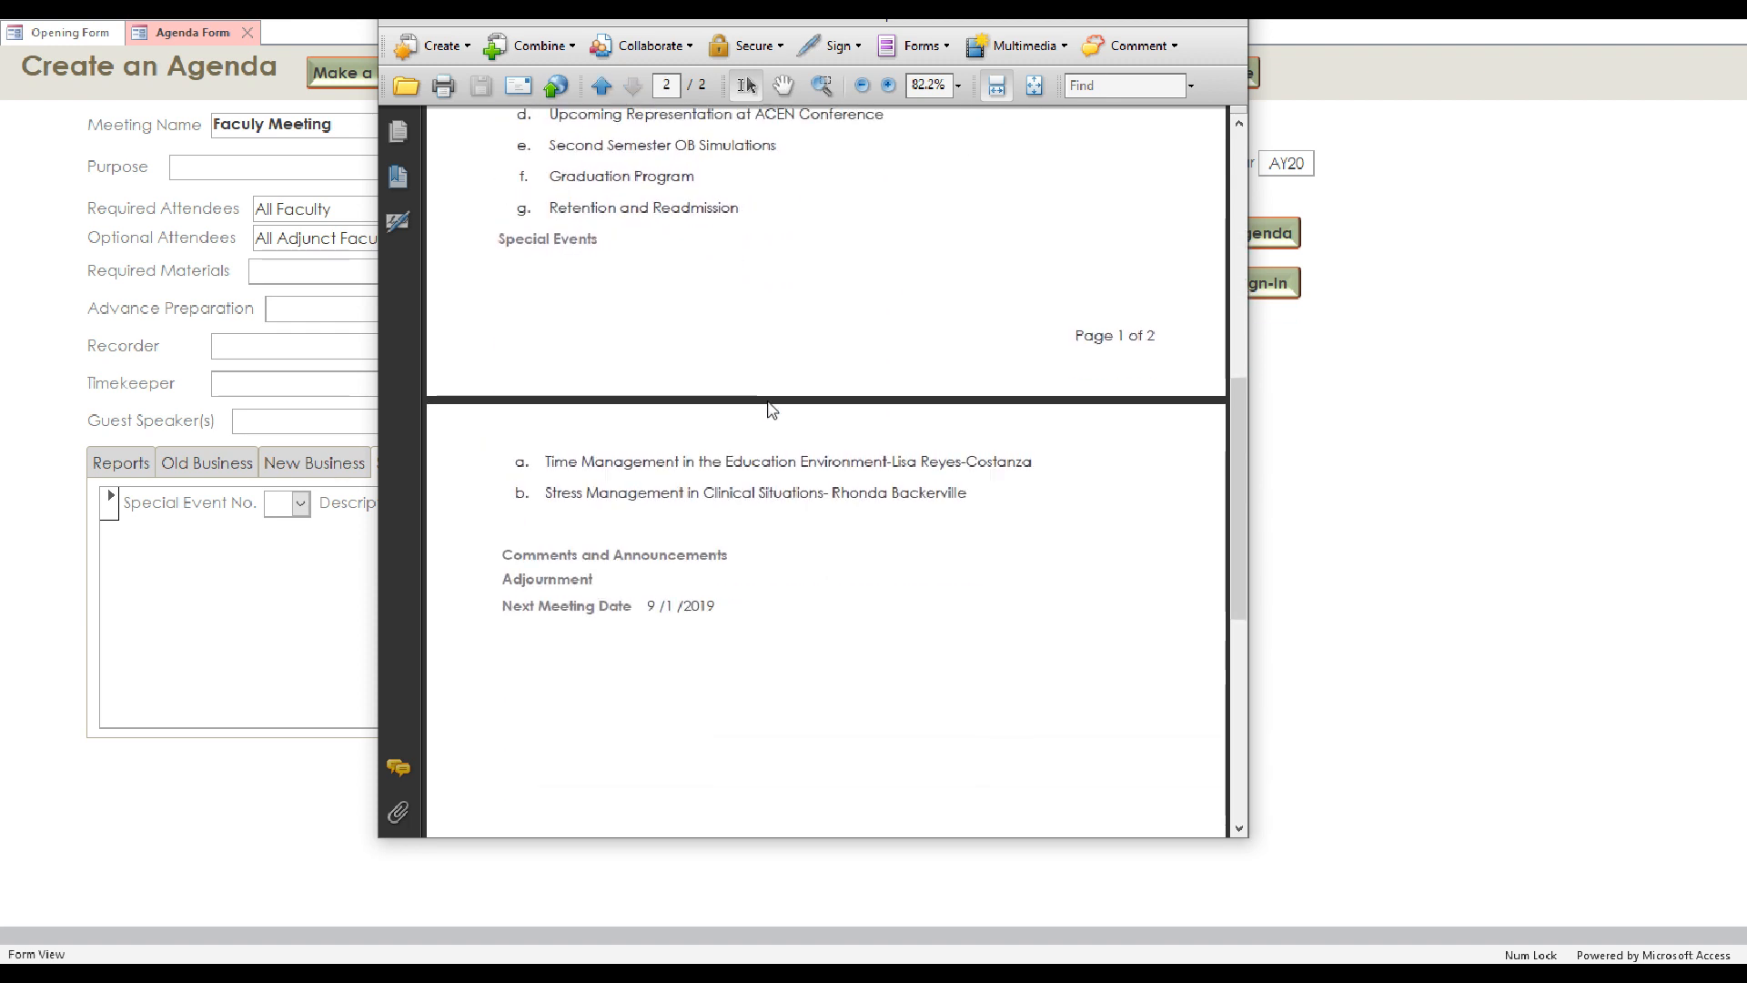
pyautogui.scroll(-3, 772, 412)
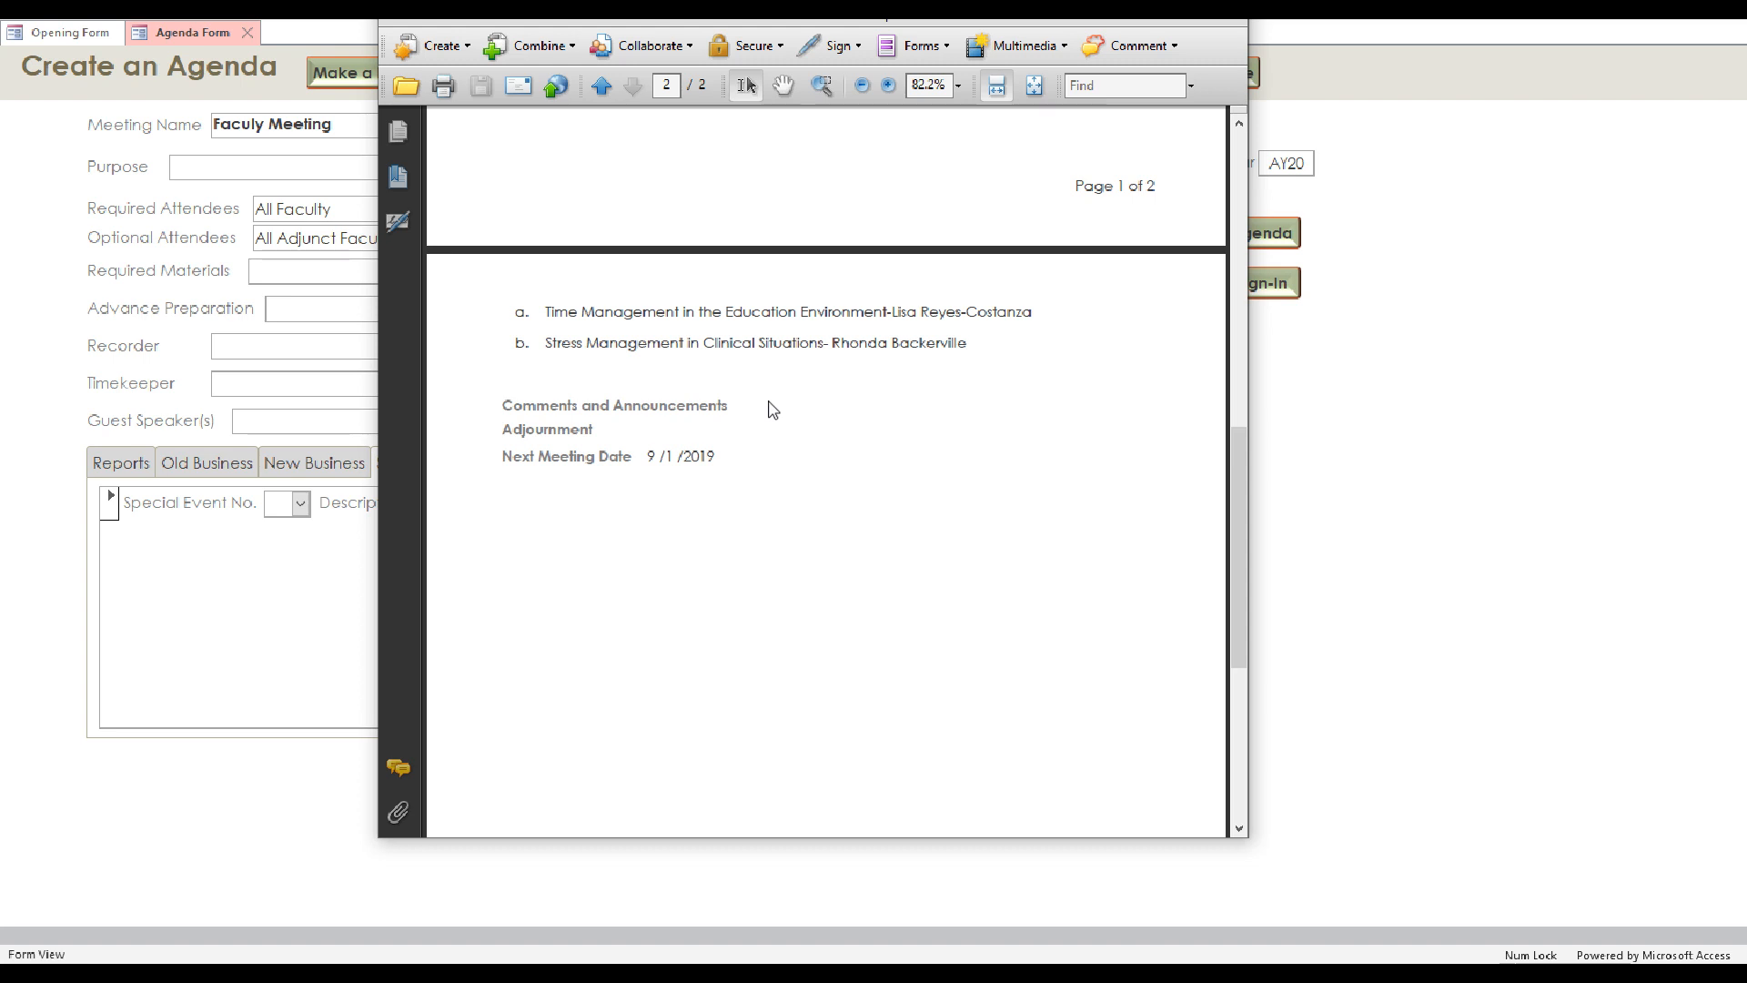
pyautogui.scroll(-5, 773, 411)
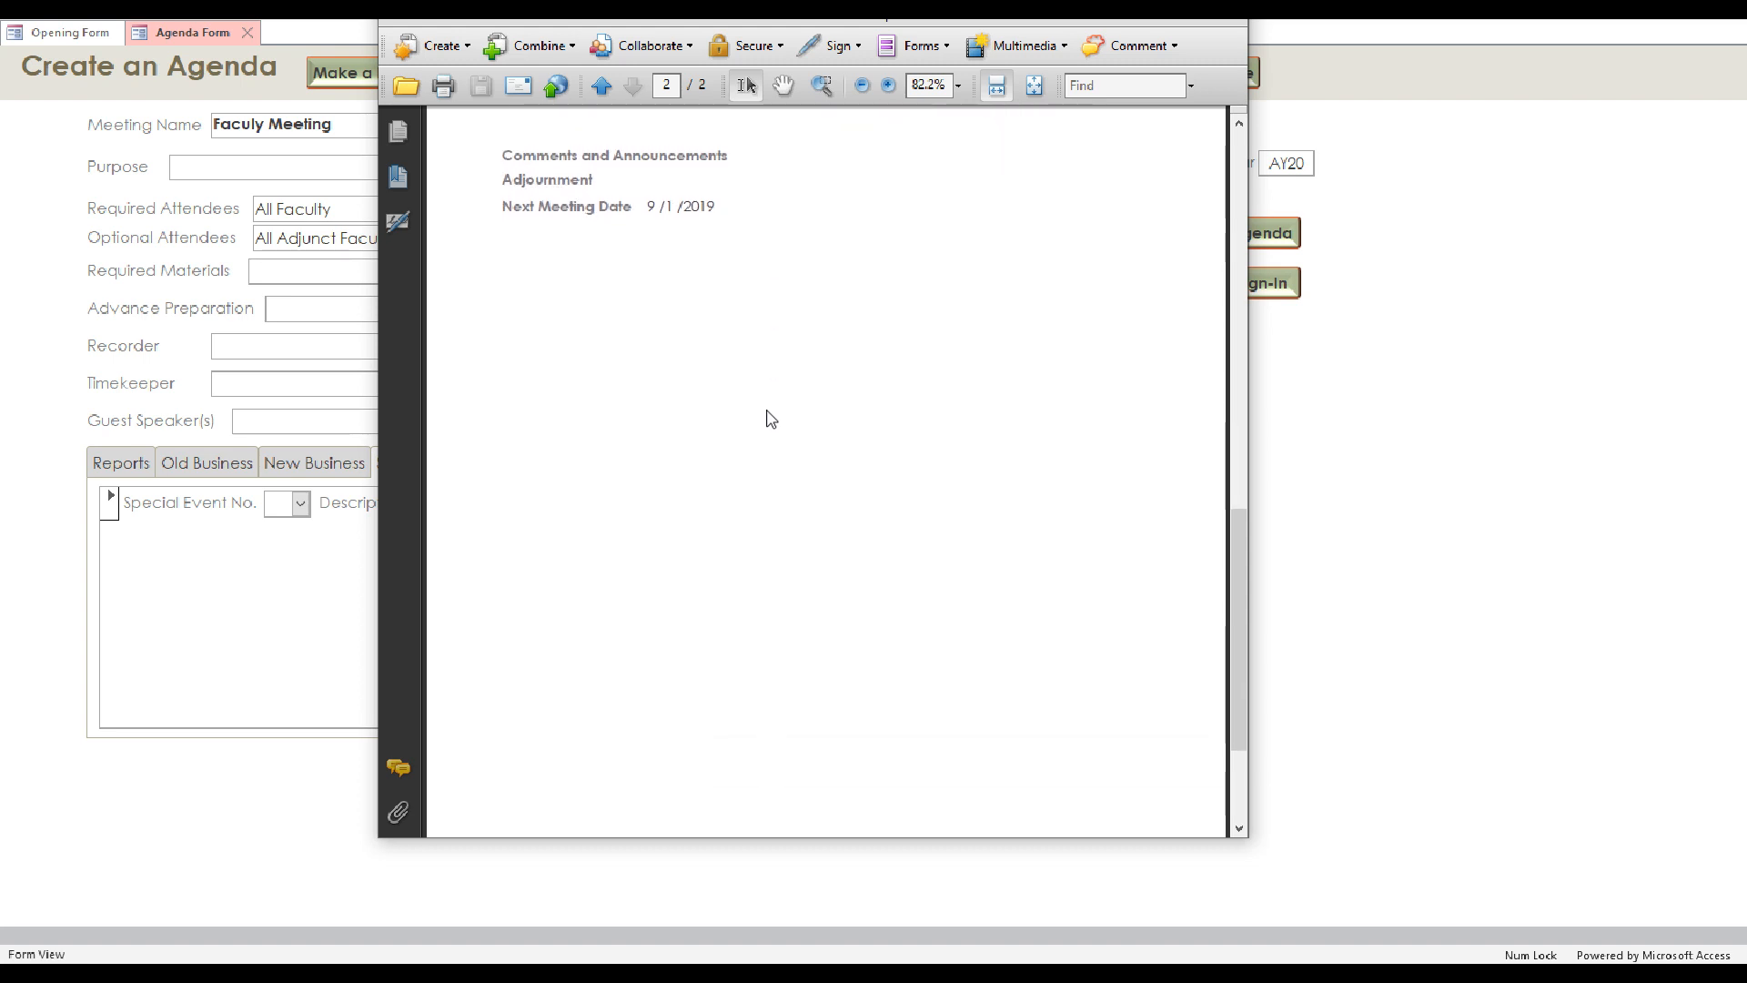
pyautogui.scroll(-3, 768, 418)
pyautogui.scroll(7, 774, 414)
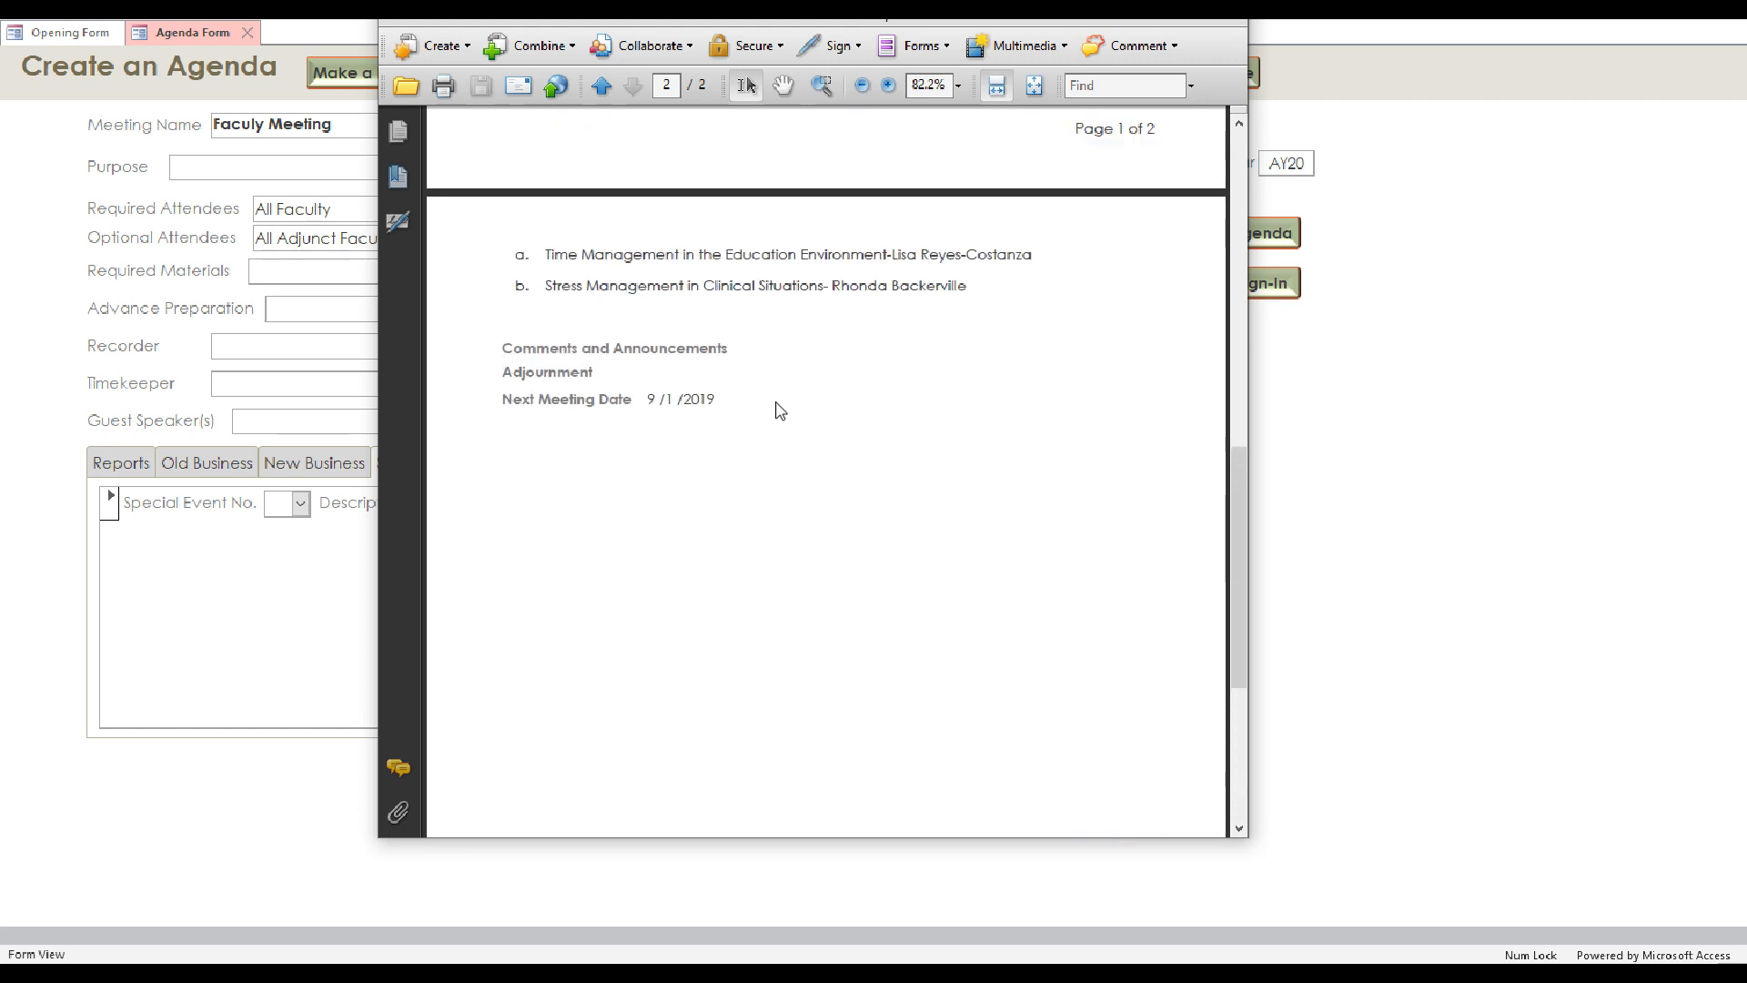
pyautogui.scroll(18, 780, 410)
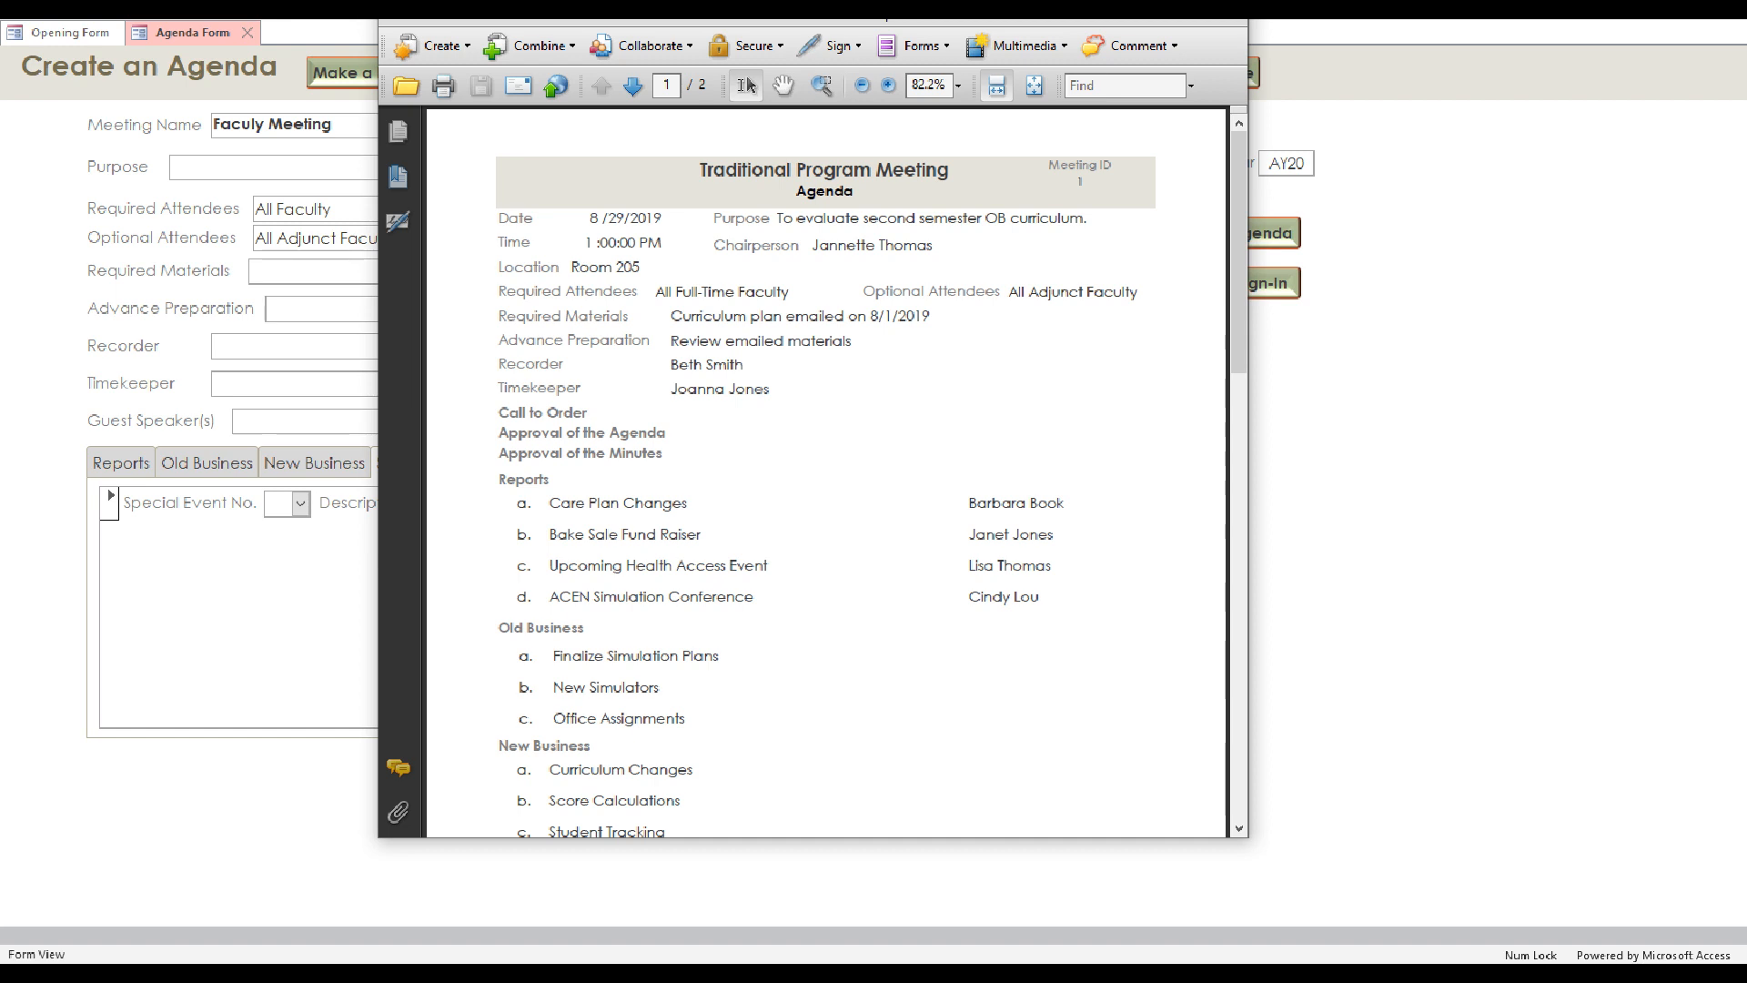
pyautogui.click(1229, 7)
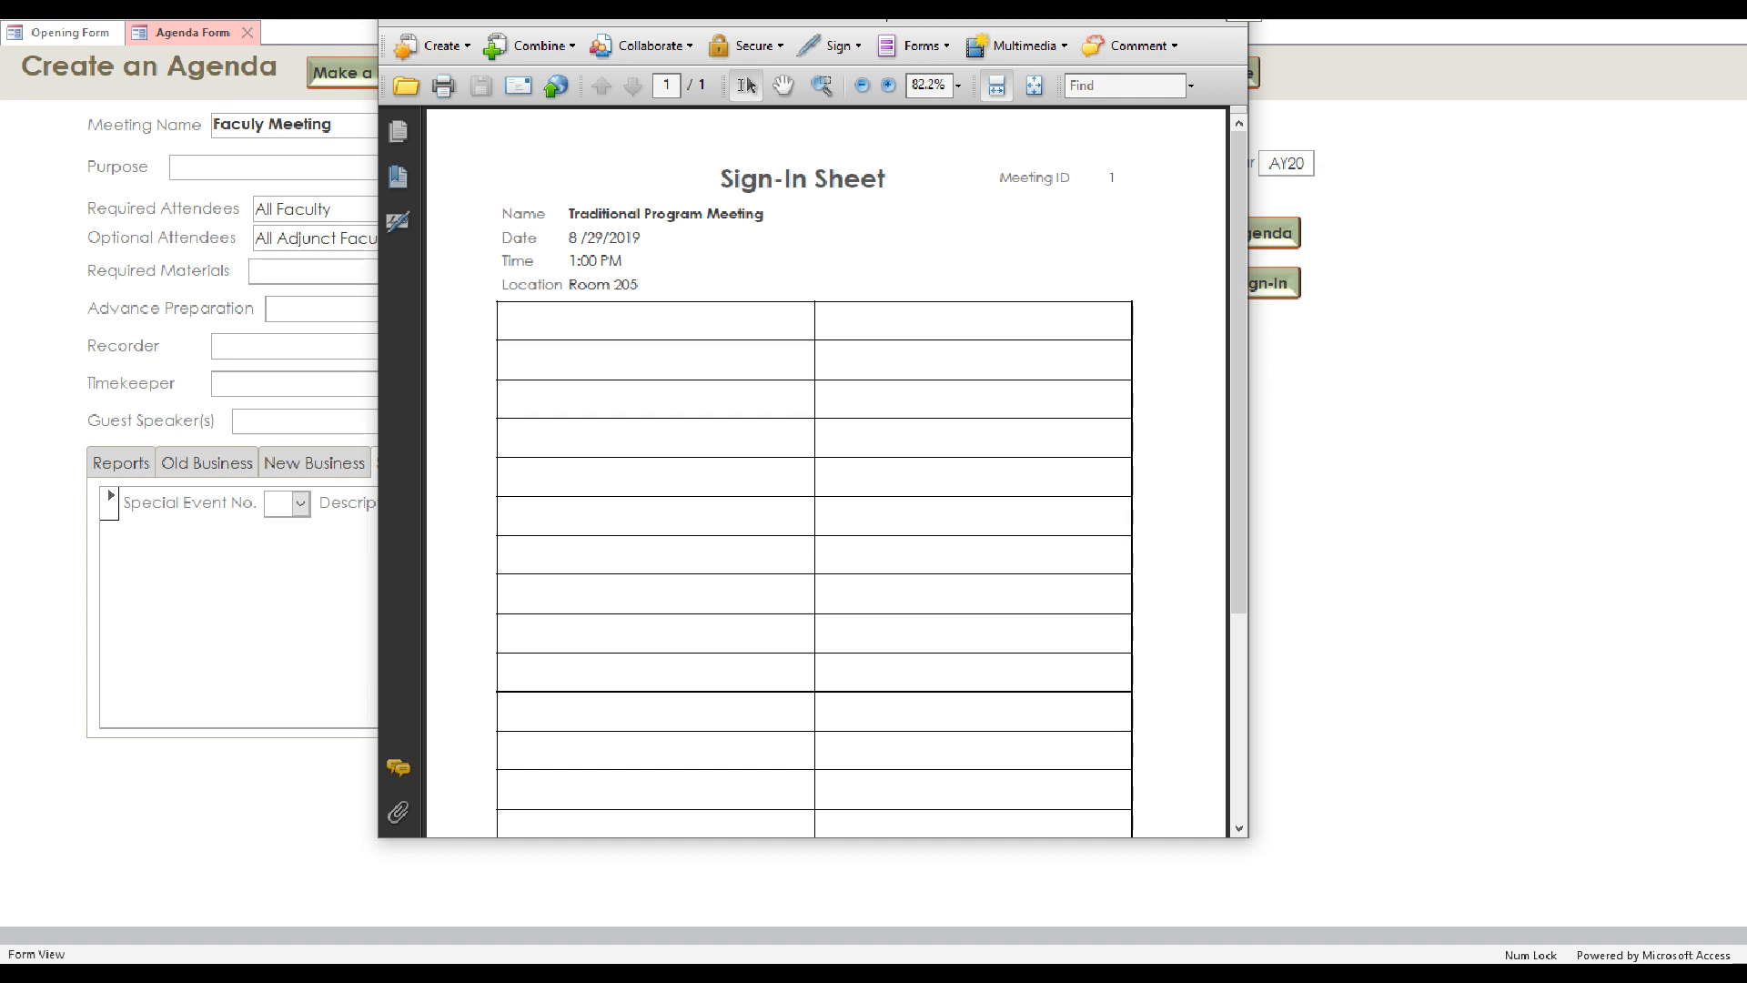
# Close the sign-in sheet, save and close the agenda, then bring up the meetings list.
pyautogui.click(1229, 9)
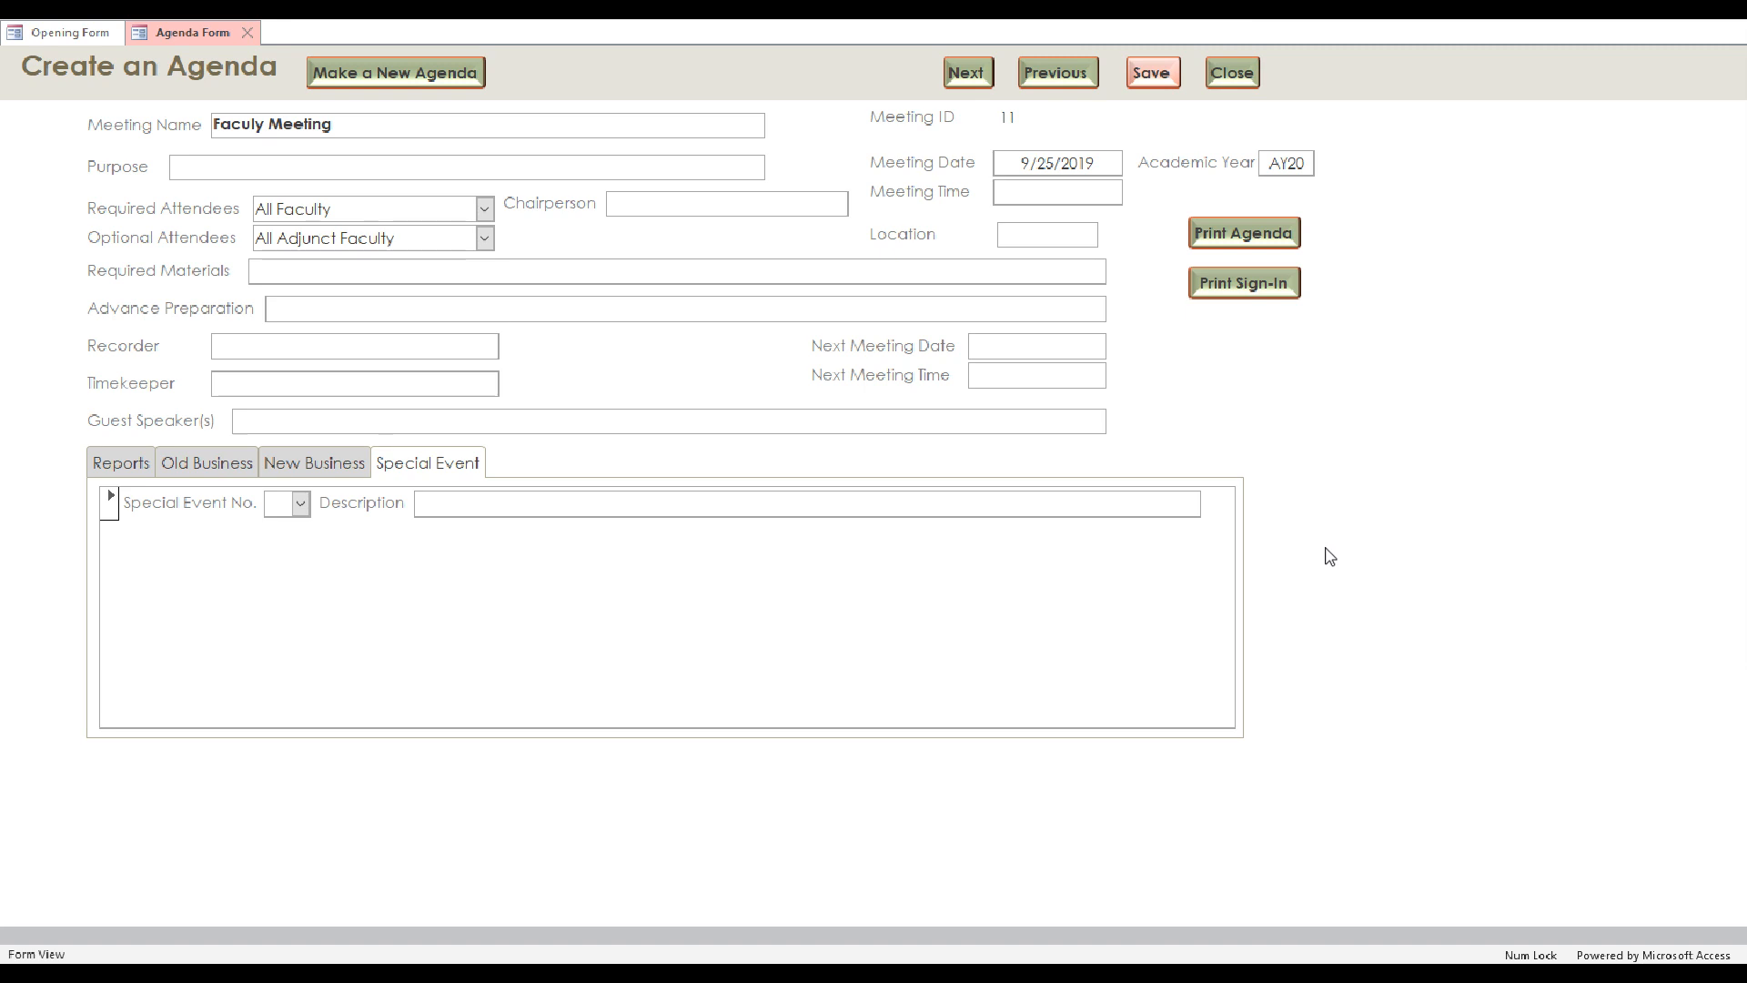
pyautogui.click(1151, 74)
pyautogui.click(1234, 75)
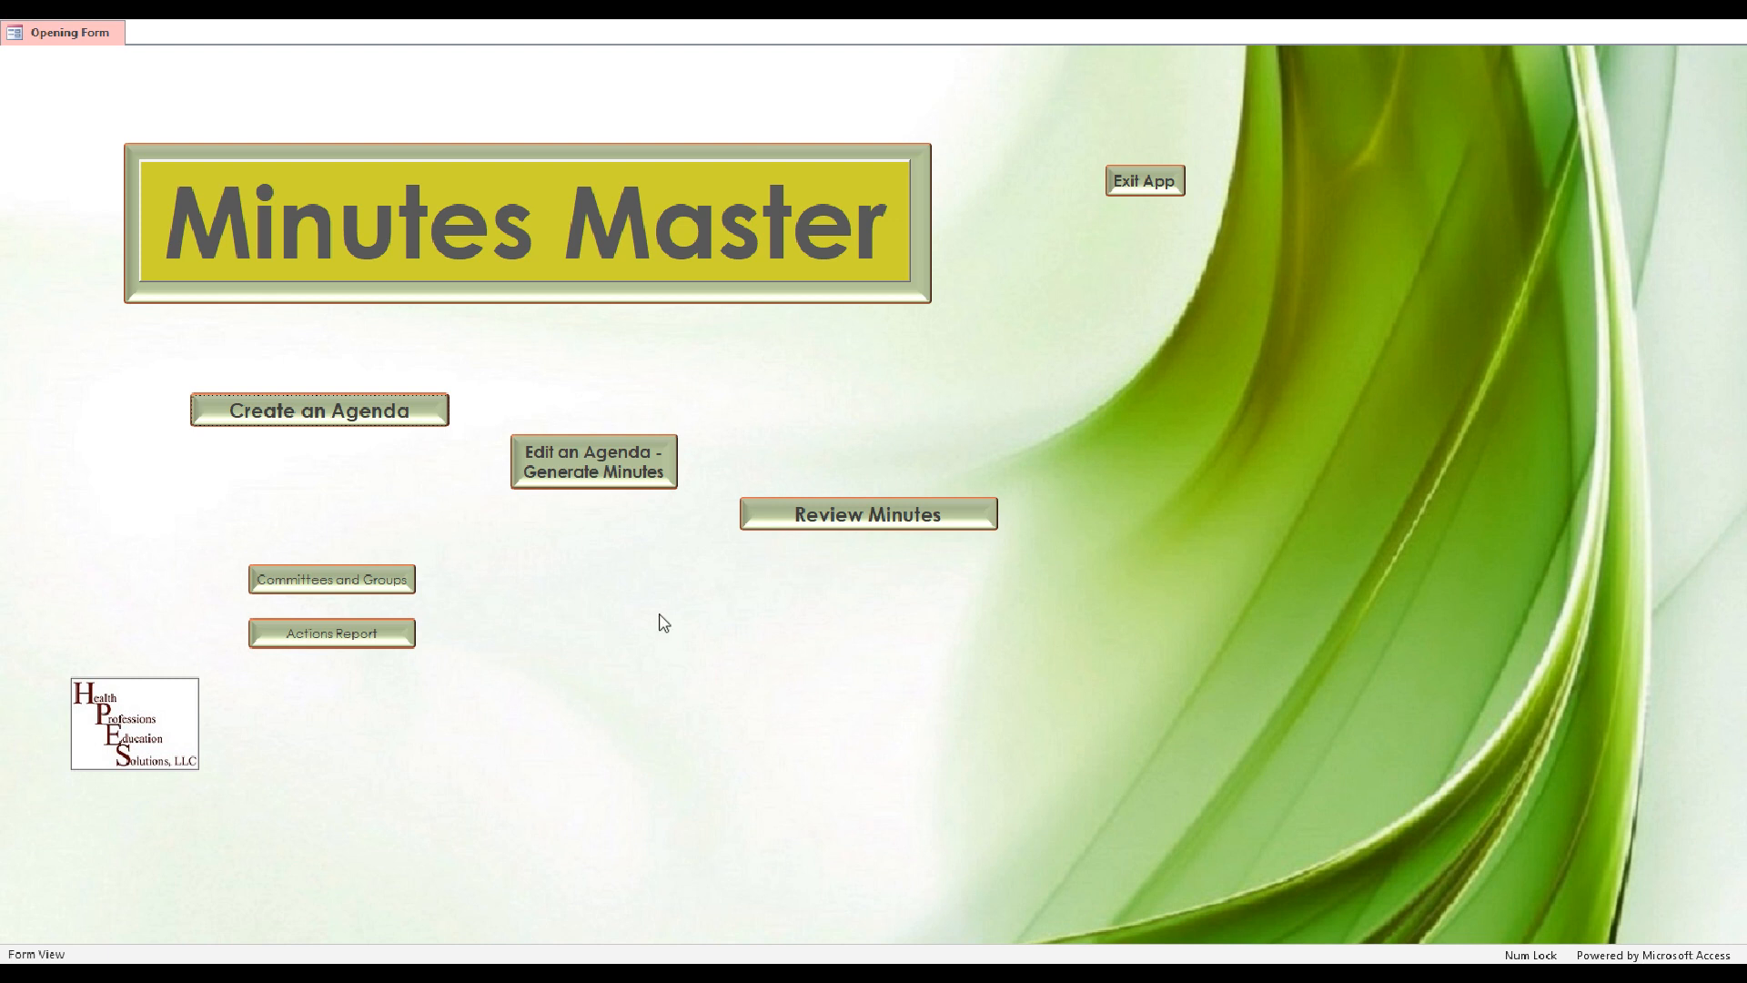
pyautogui.click(592, 466)
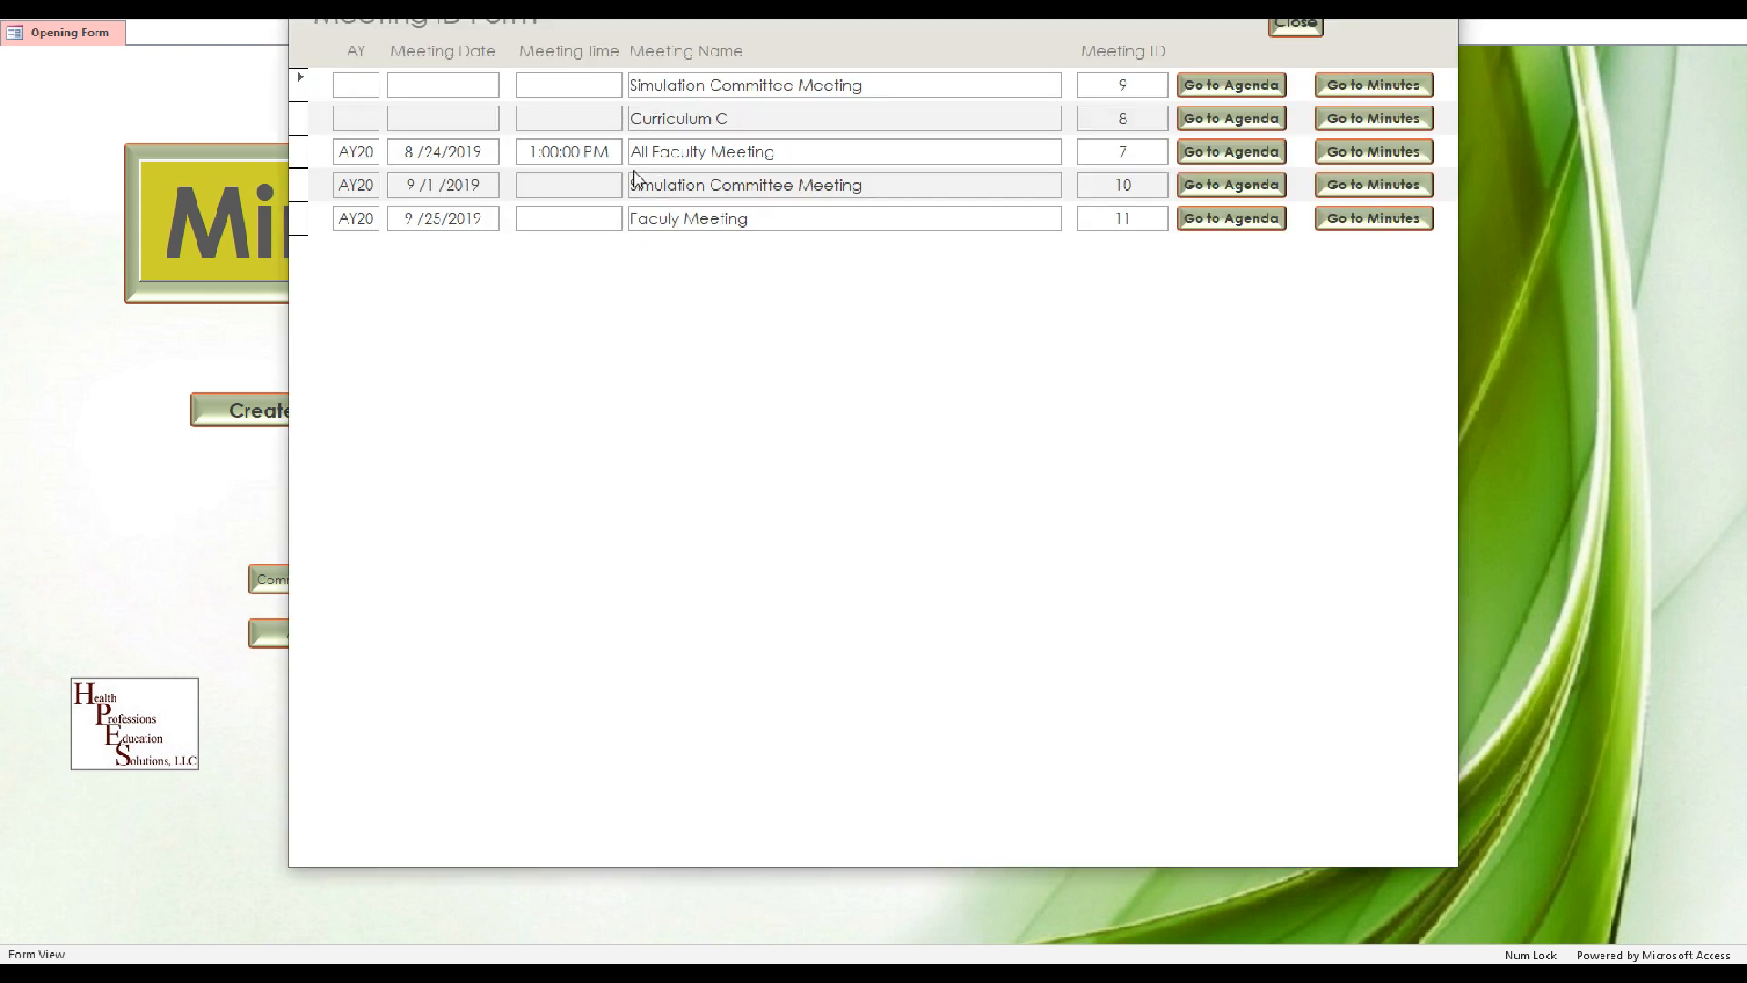
# Reopen the Faculy Meeting agenda and add report b. with its title and presenter's name.
pyautogui.click(1231, 218)
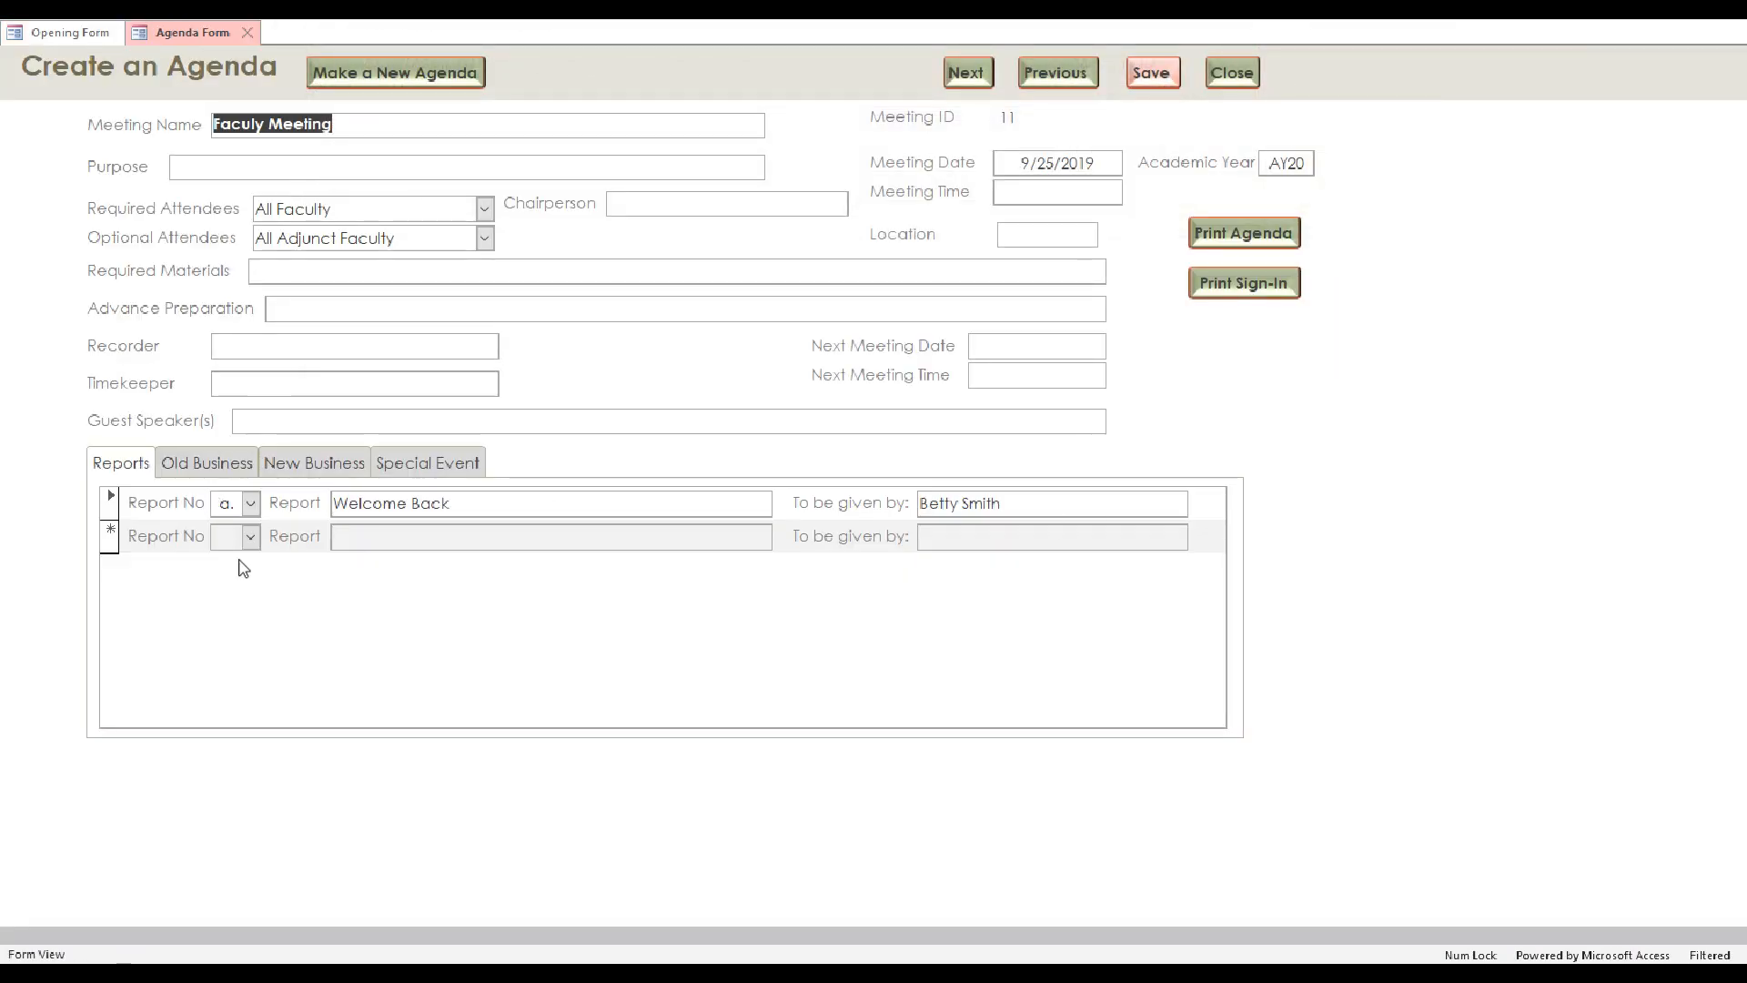
pyautogui.click(250, 538)
pyautogui.click(221, 586)
pyautogui.press('Tab')
pyautogui.write('B')
pyautogui.press('BackSpace')
pyautogui.write('Mi')
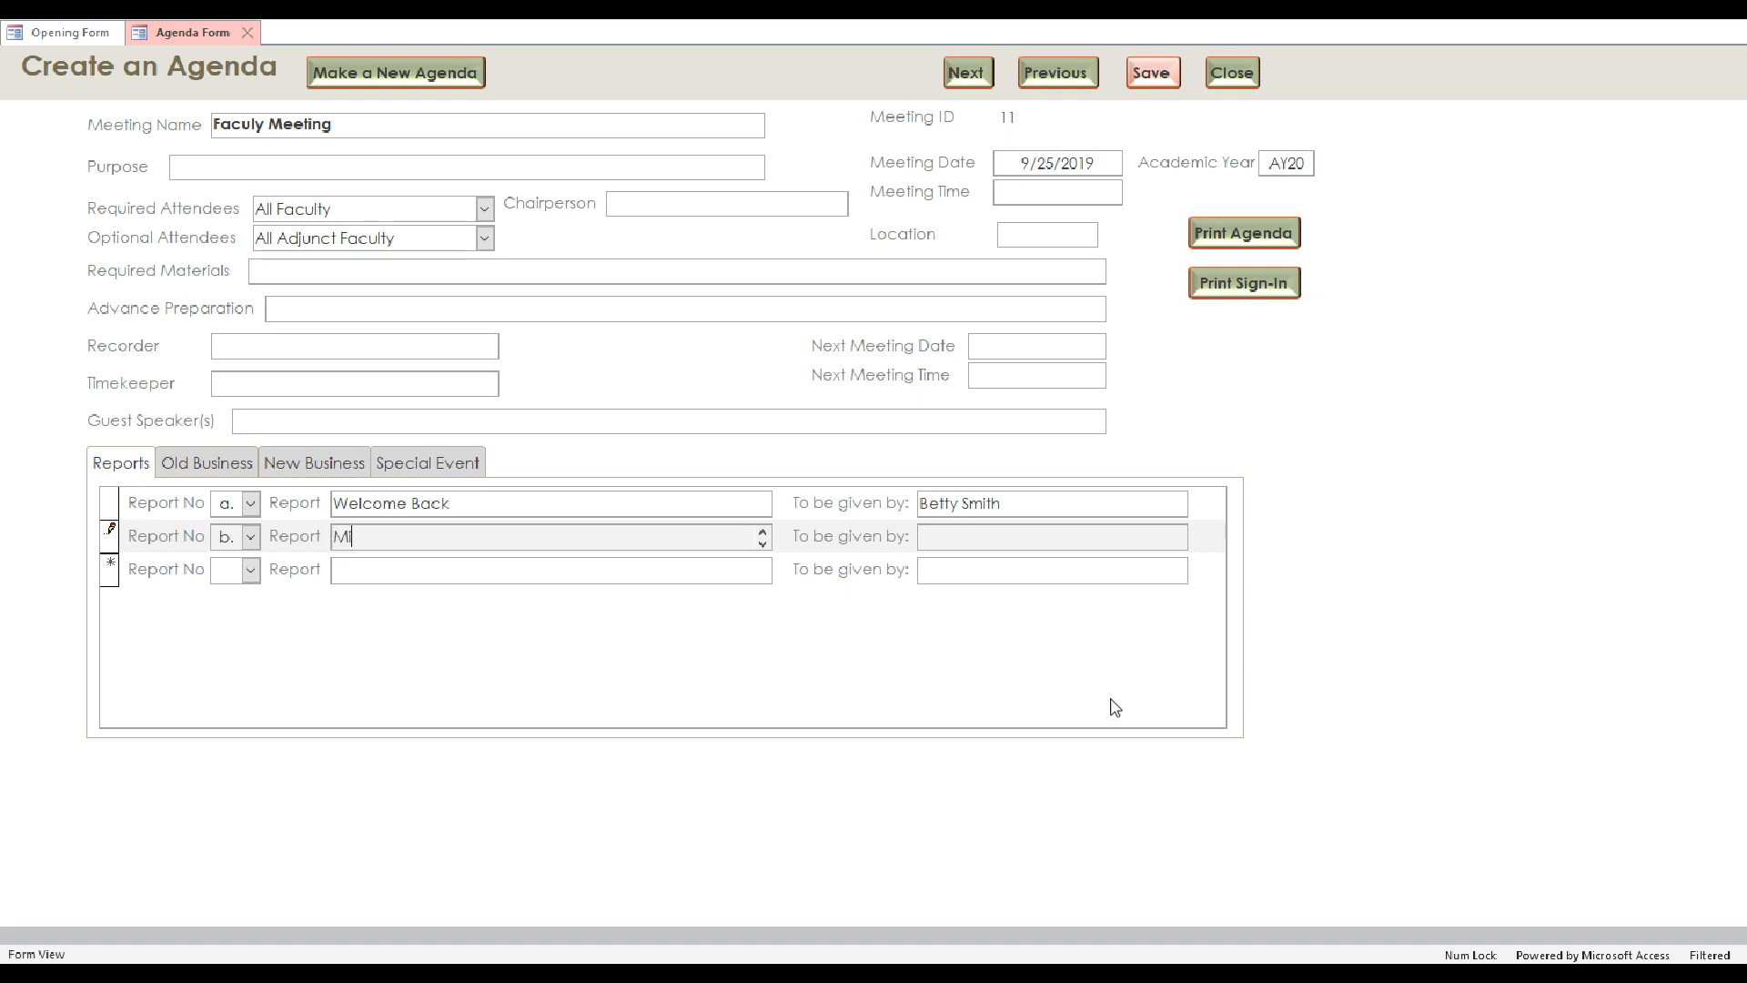
pyautogui.write("ley's Report")
pyautogui.press('Tab')
pyautogui.write('Miley Cyrus')
pyautogui.press('Tab')
# Save and close the Faculy Meeting agenda, then open the Edit an Agenda meetings list.
pyautogui.click(1154, 78)
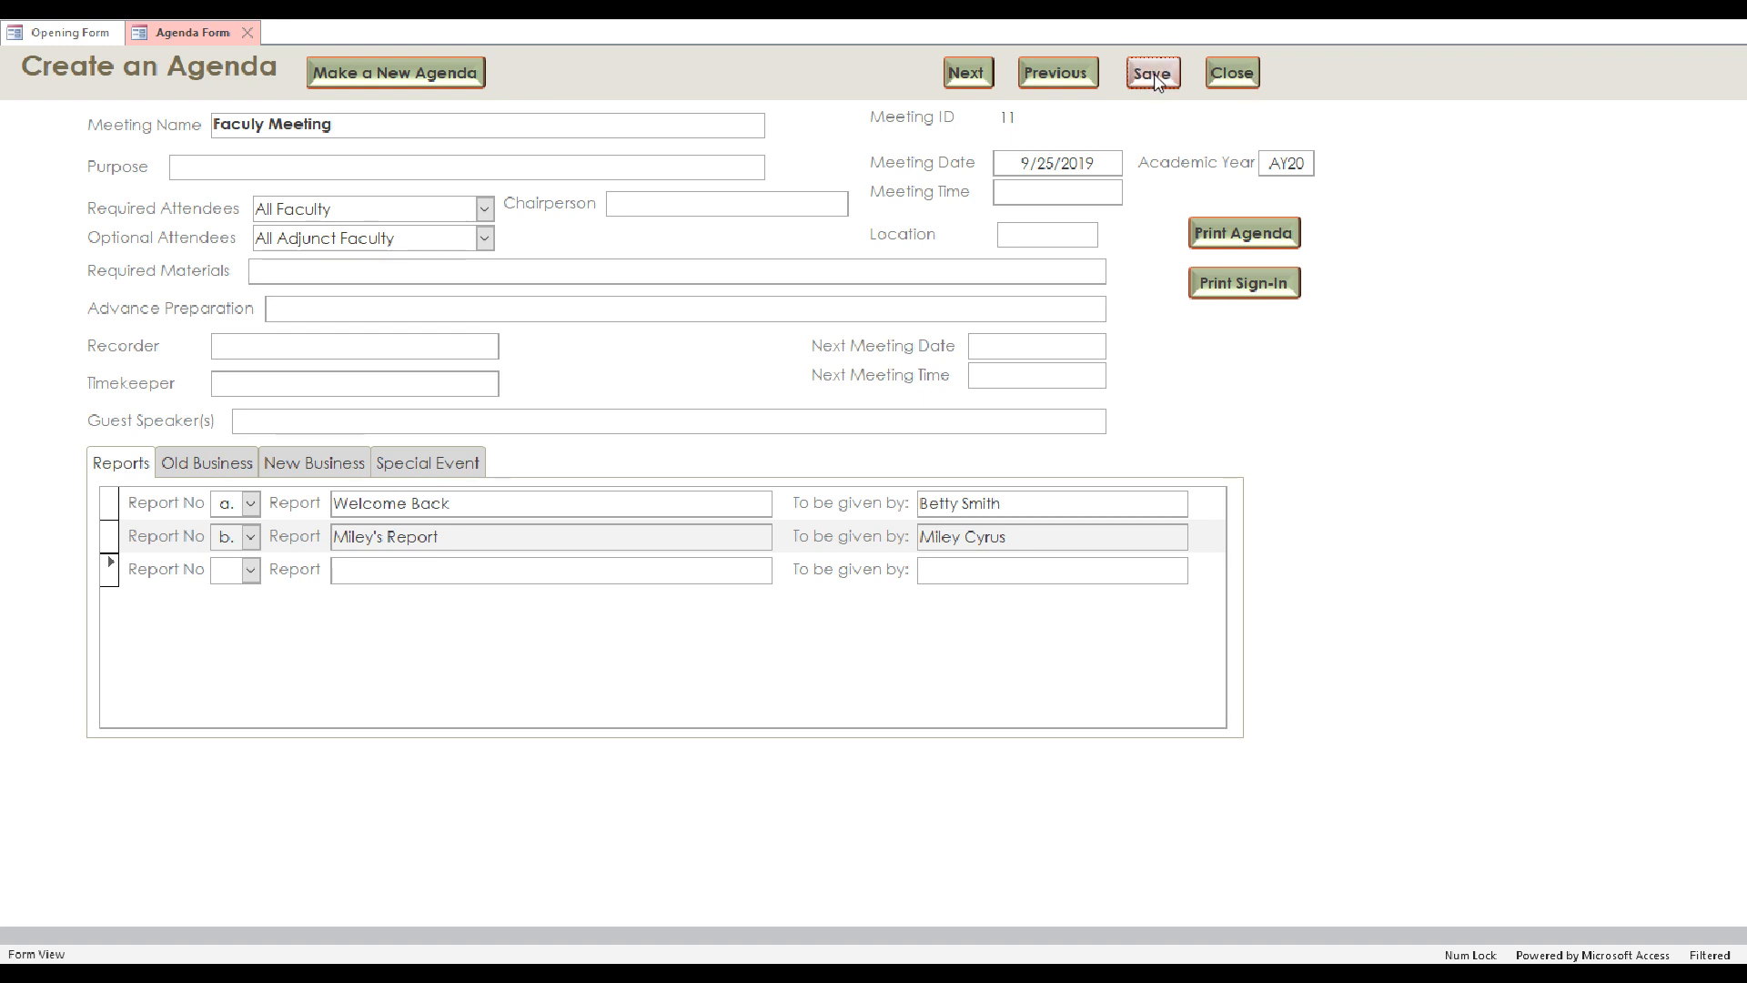
pyautogui.click(1231, 77)
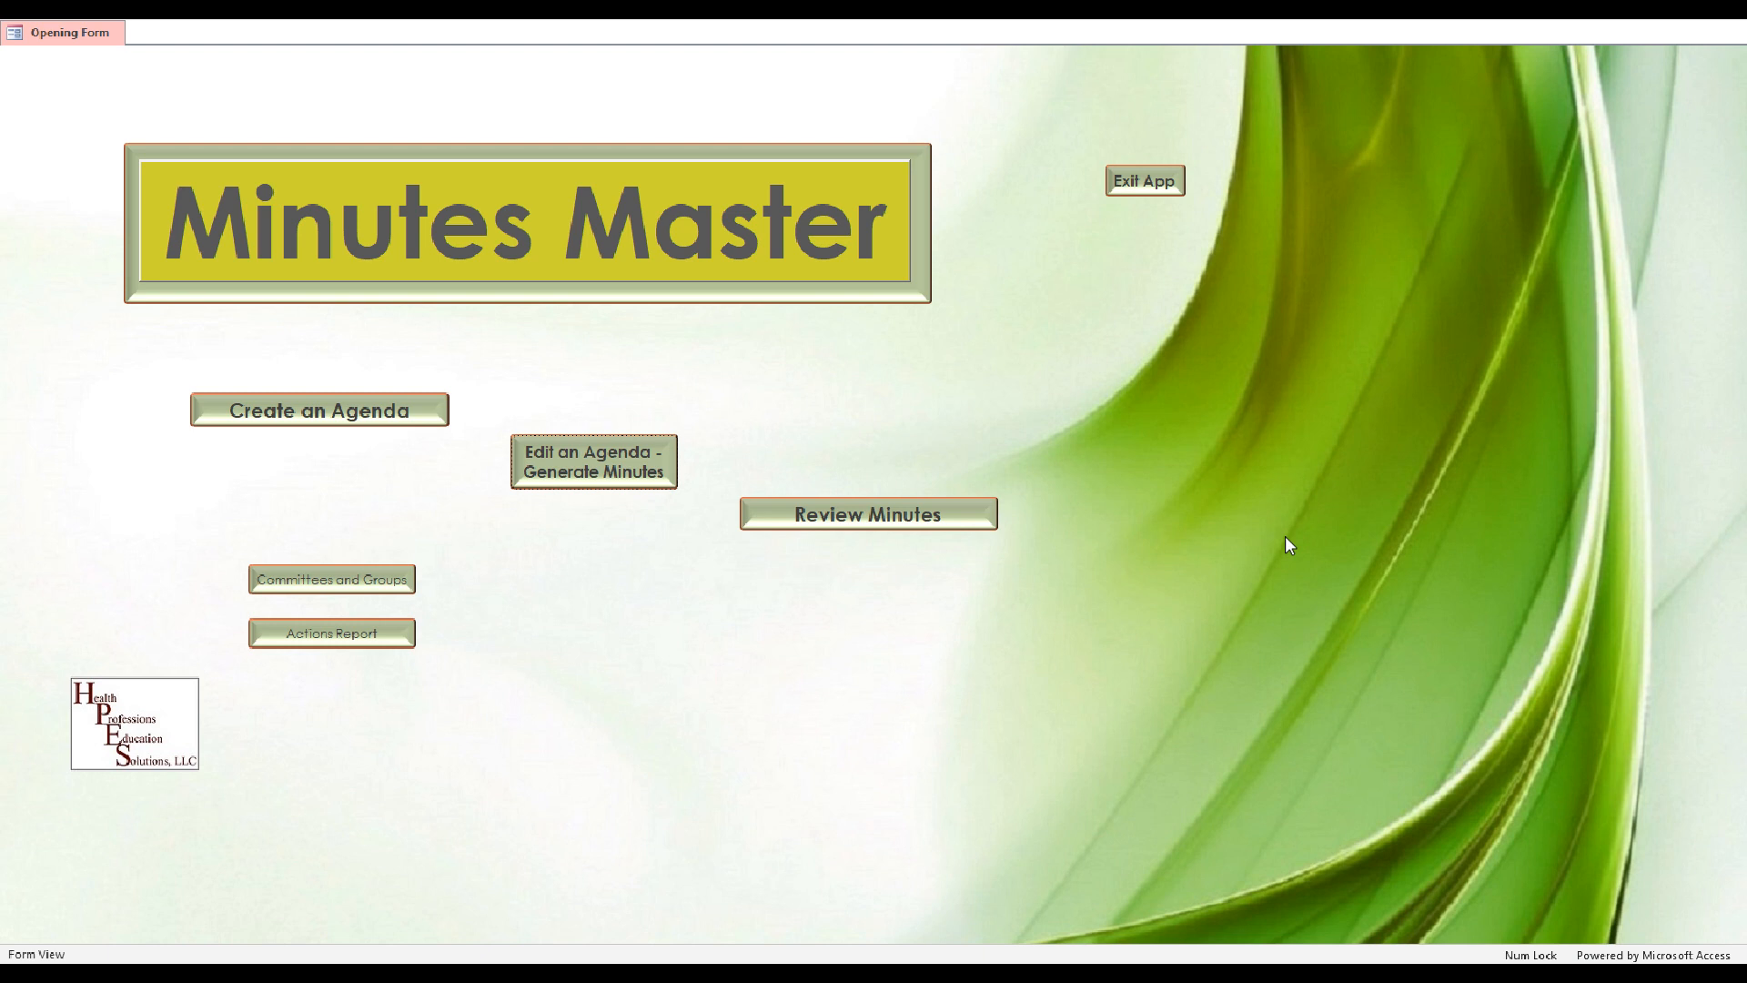
pyautogui.click(604, 473)
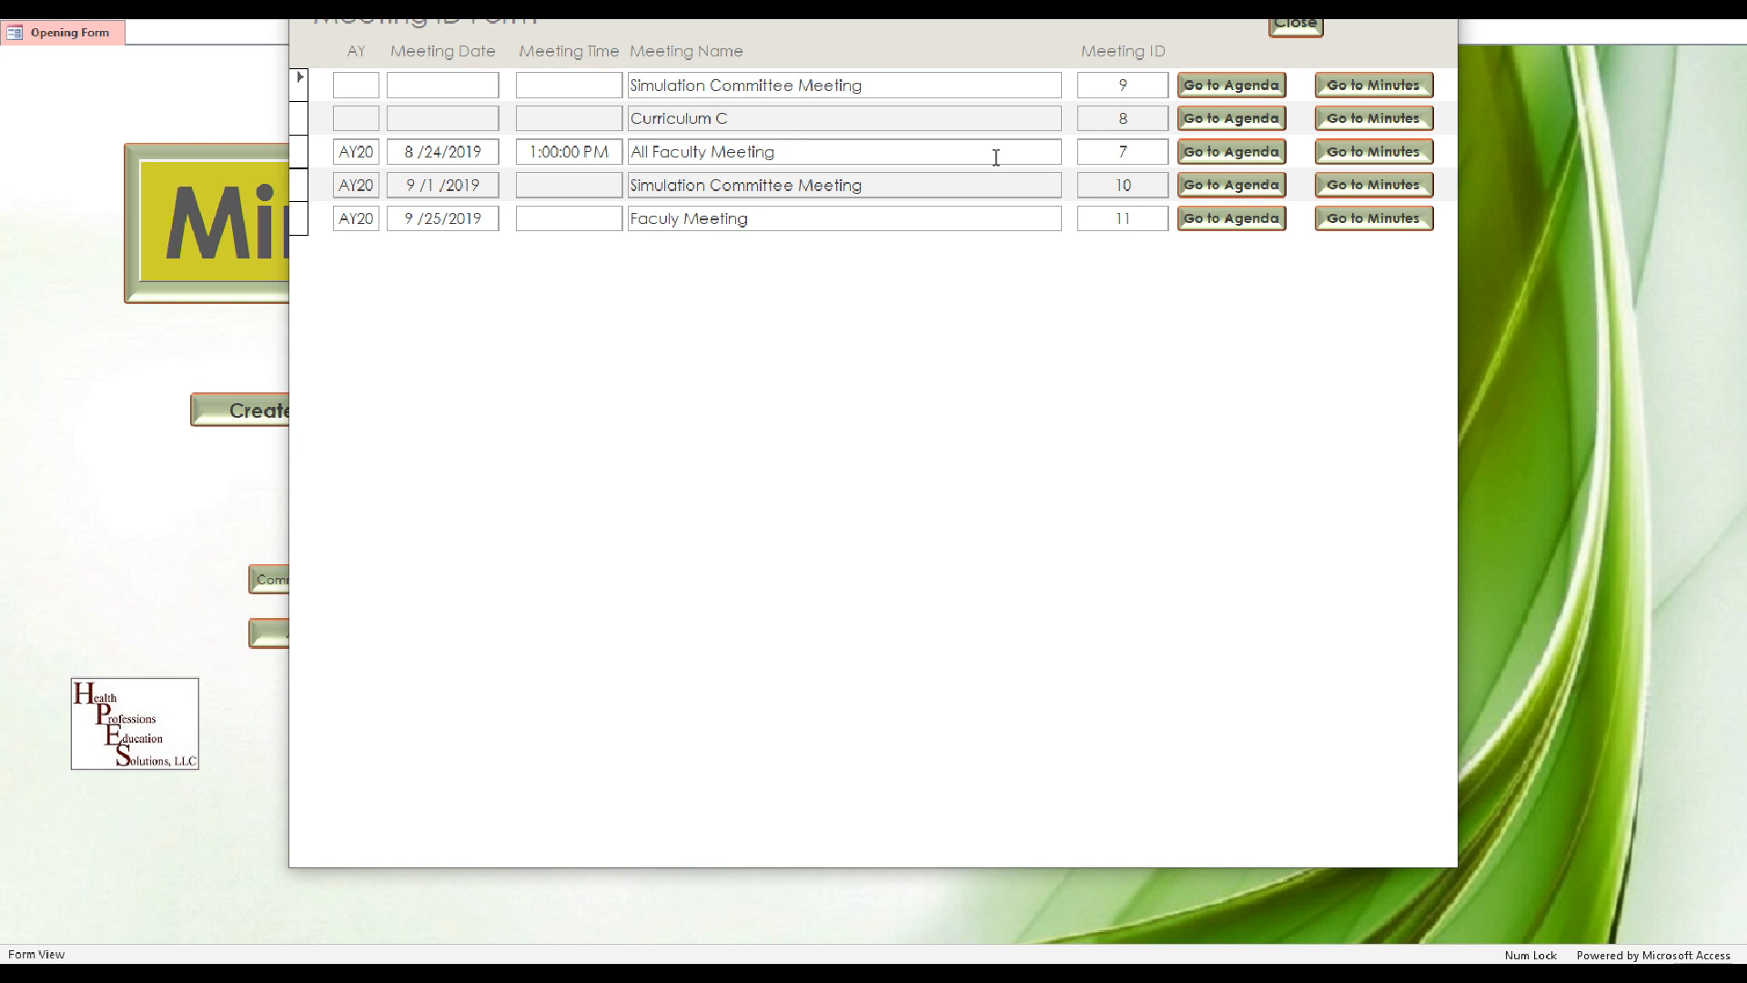
# Open the All Faculty Meeting (ID 7) minutes and move to the Attendees field.
pyautogui.click(1348, 156)
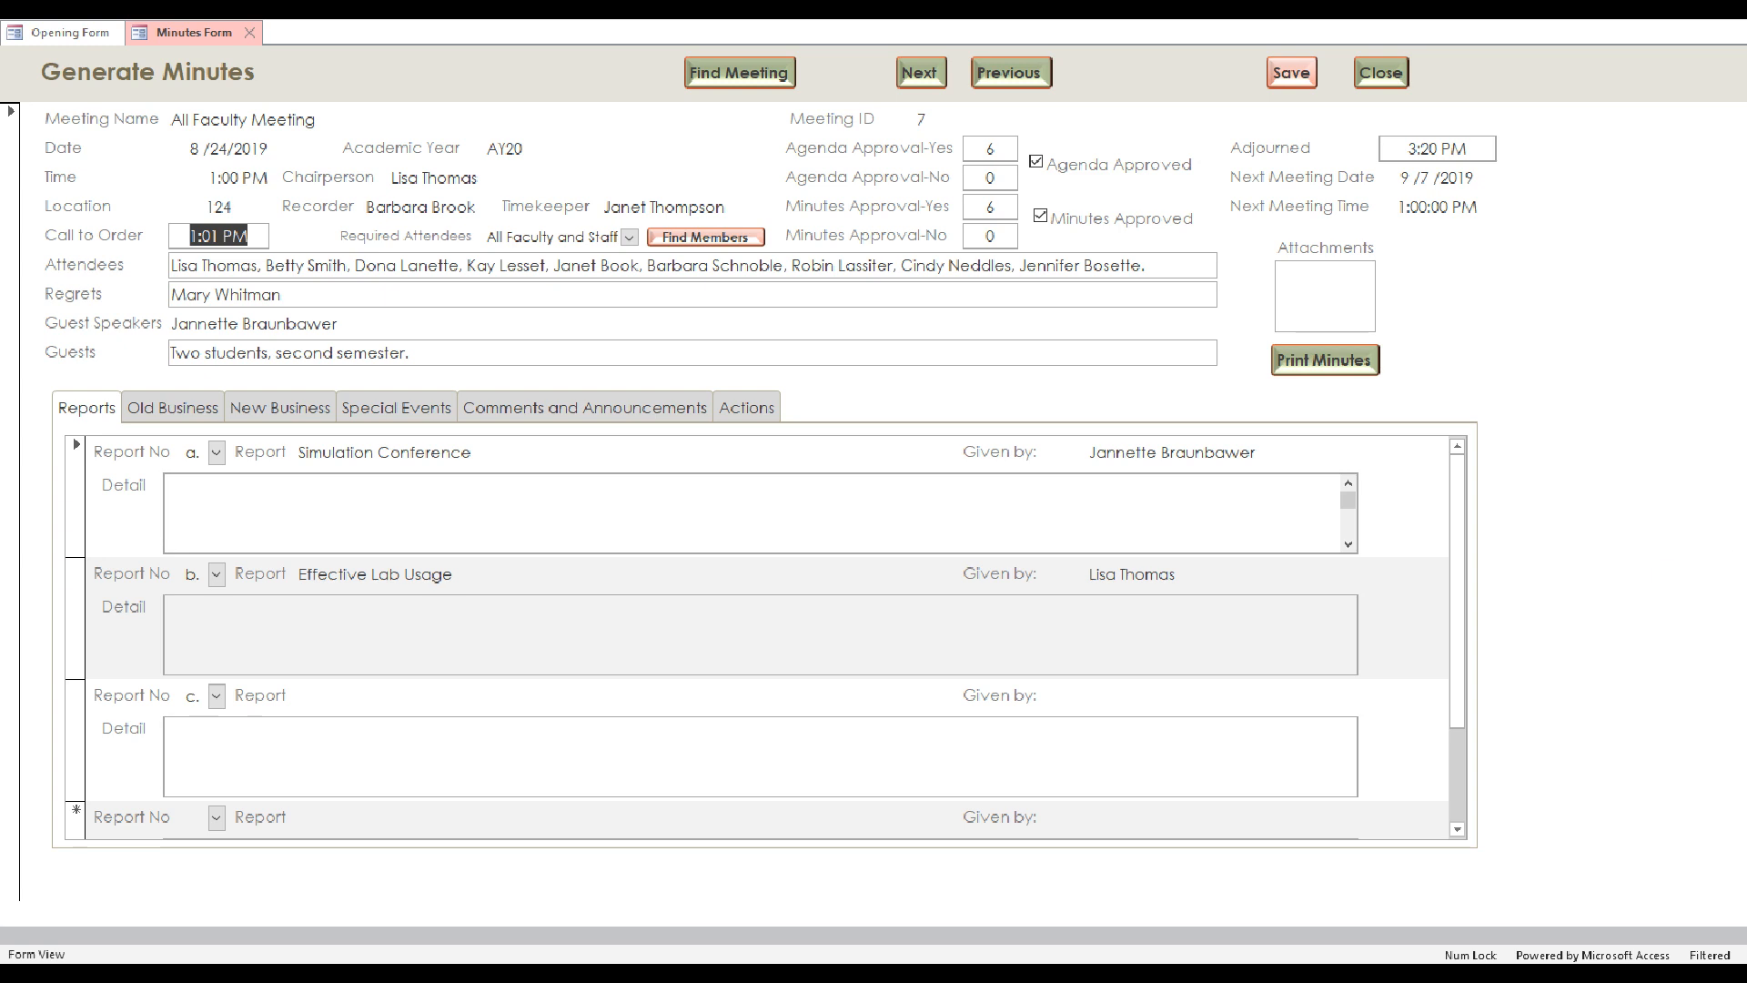
pyautogui.press('Tab')
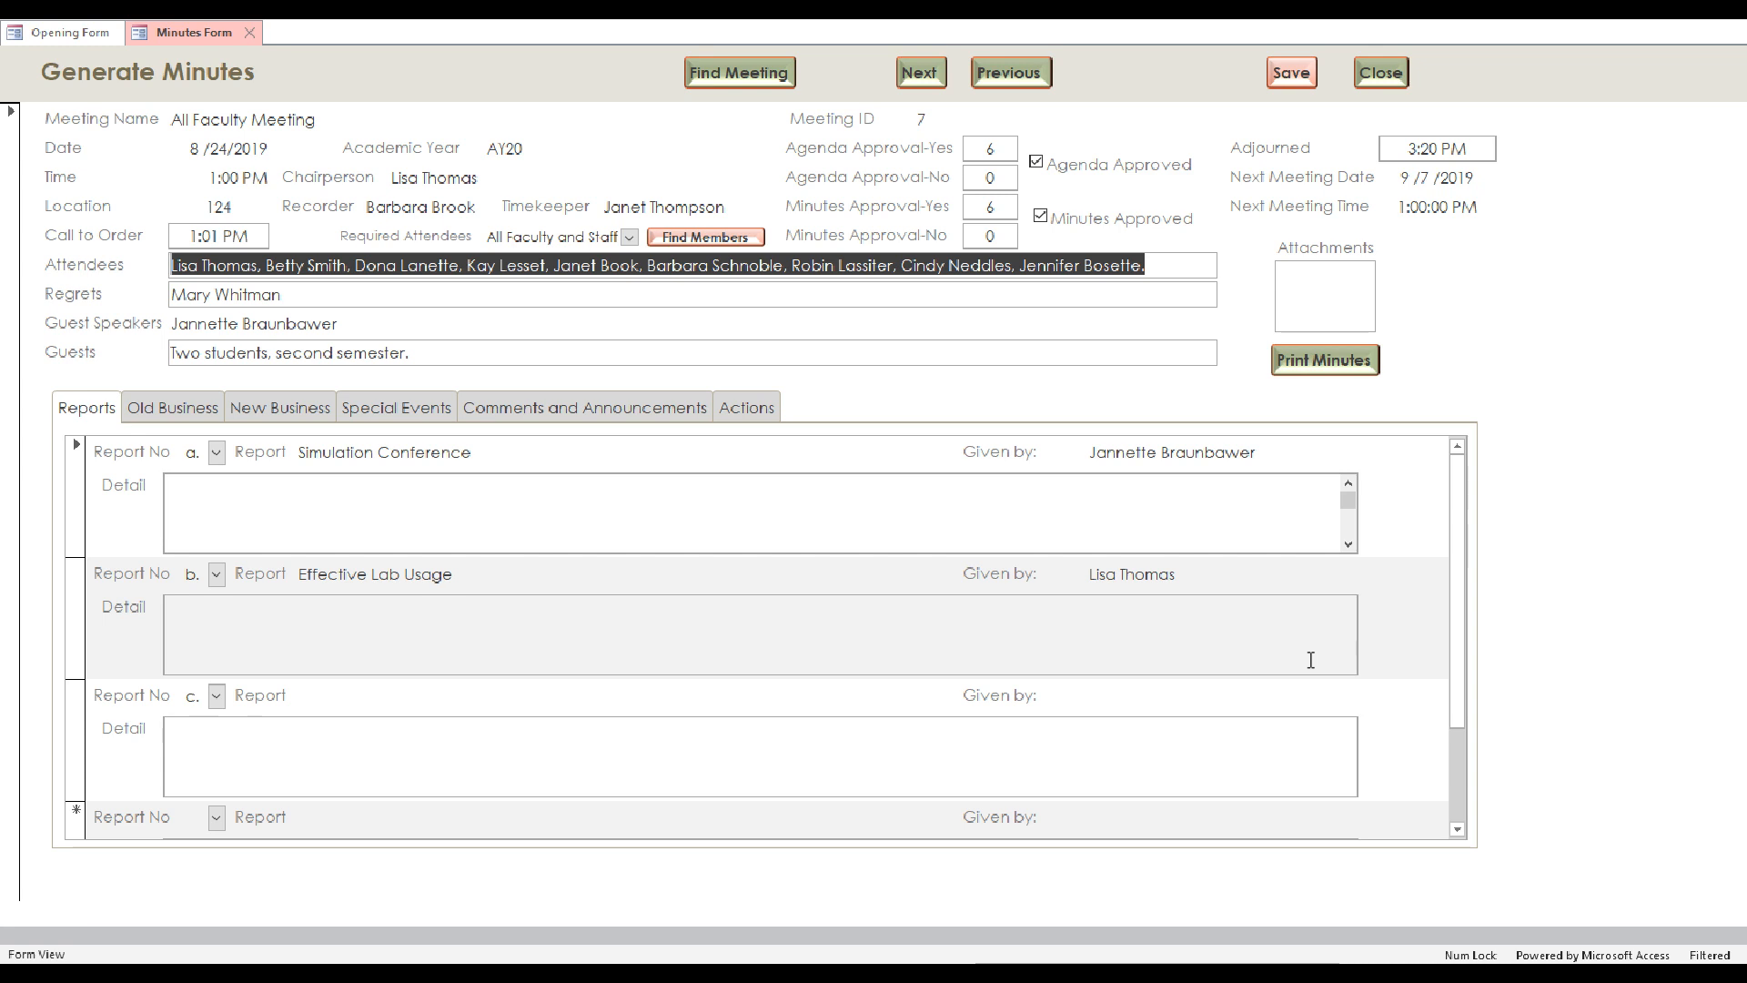
pyautogui.click(711, 239)
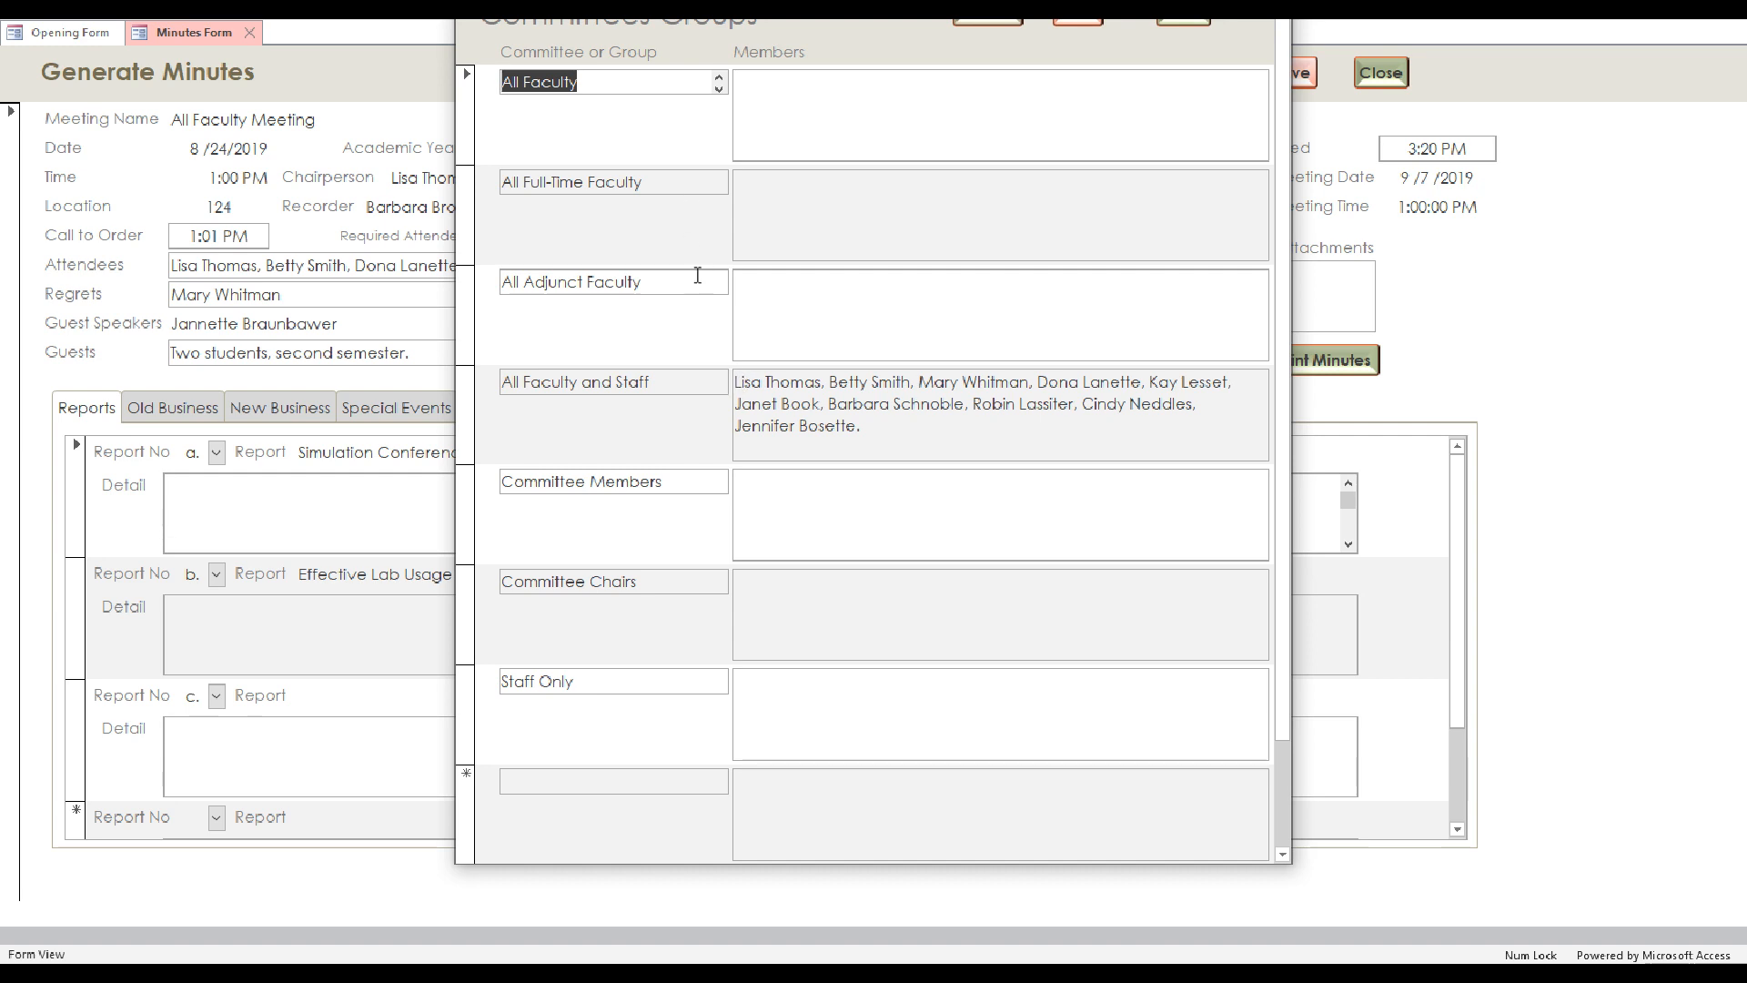
pyautogui.moveTo(735, 380); pyautogui.dragTo(1127, 430)
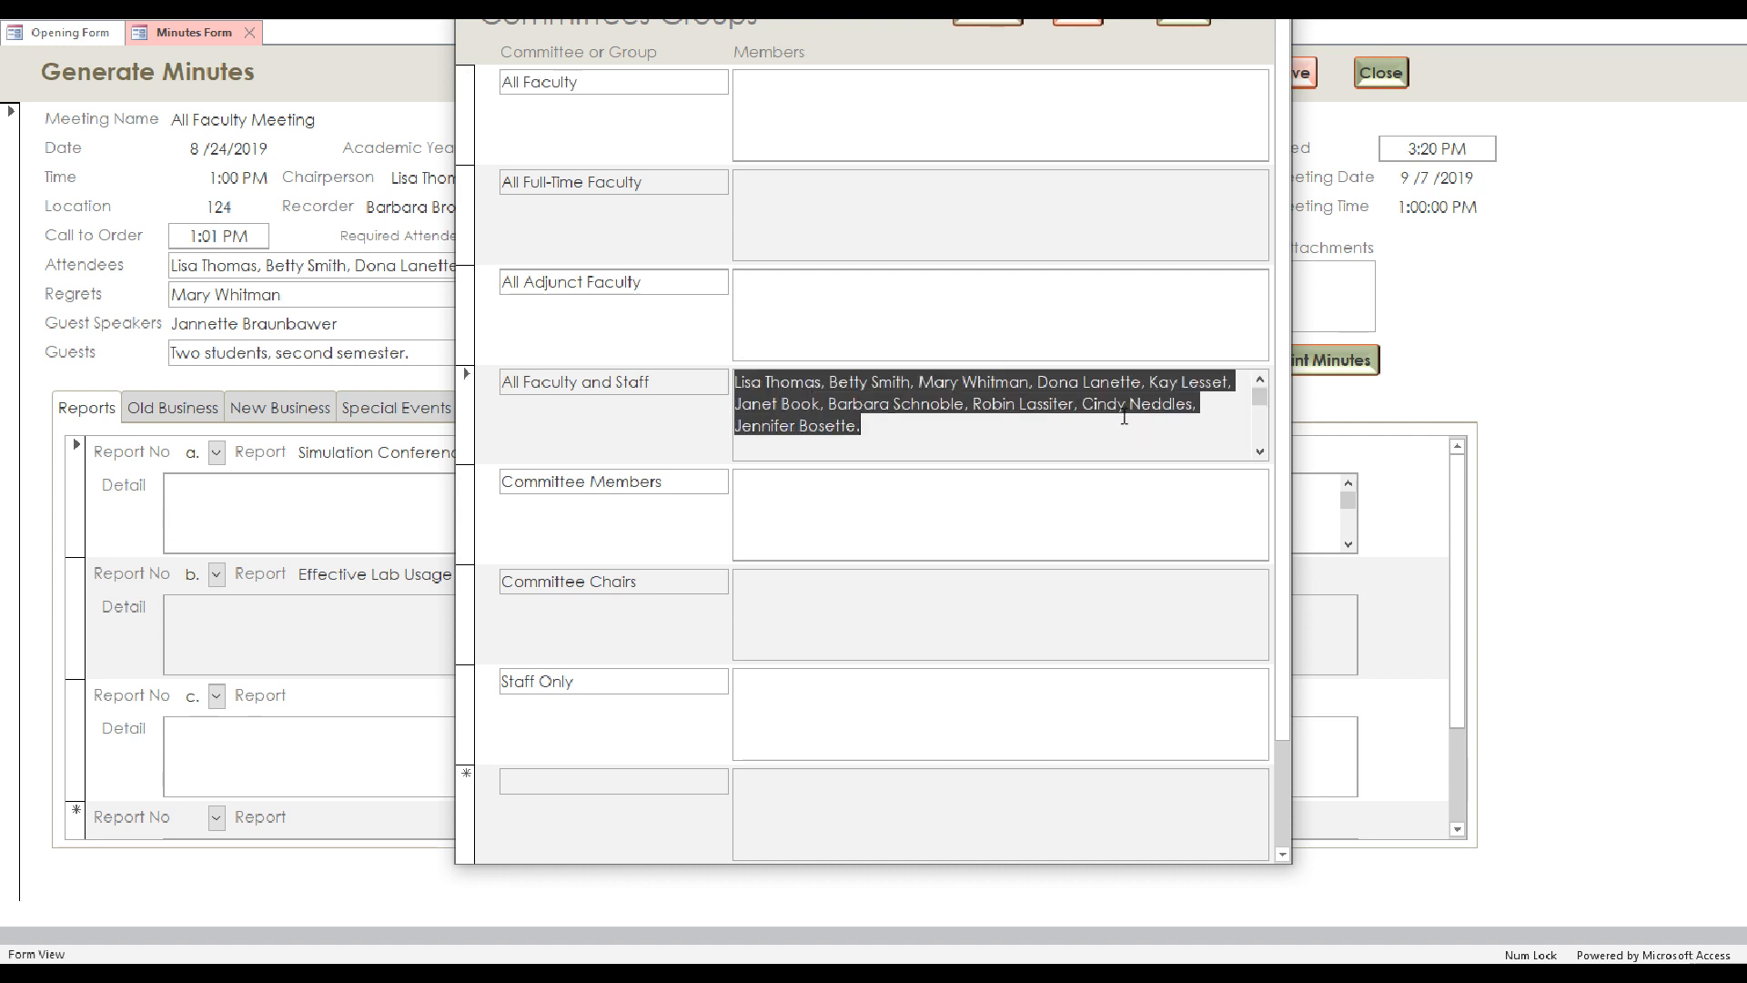
pyautogui.click(1187, 21)
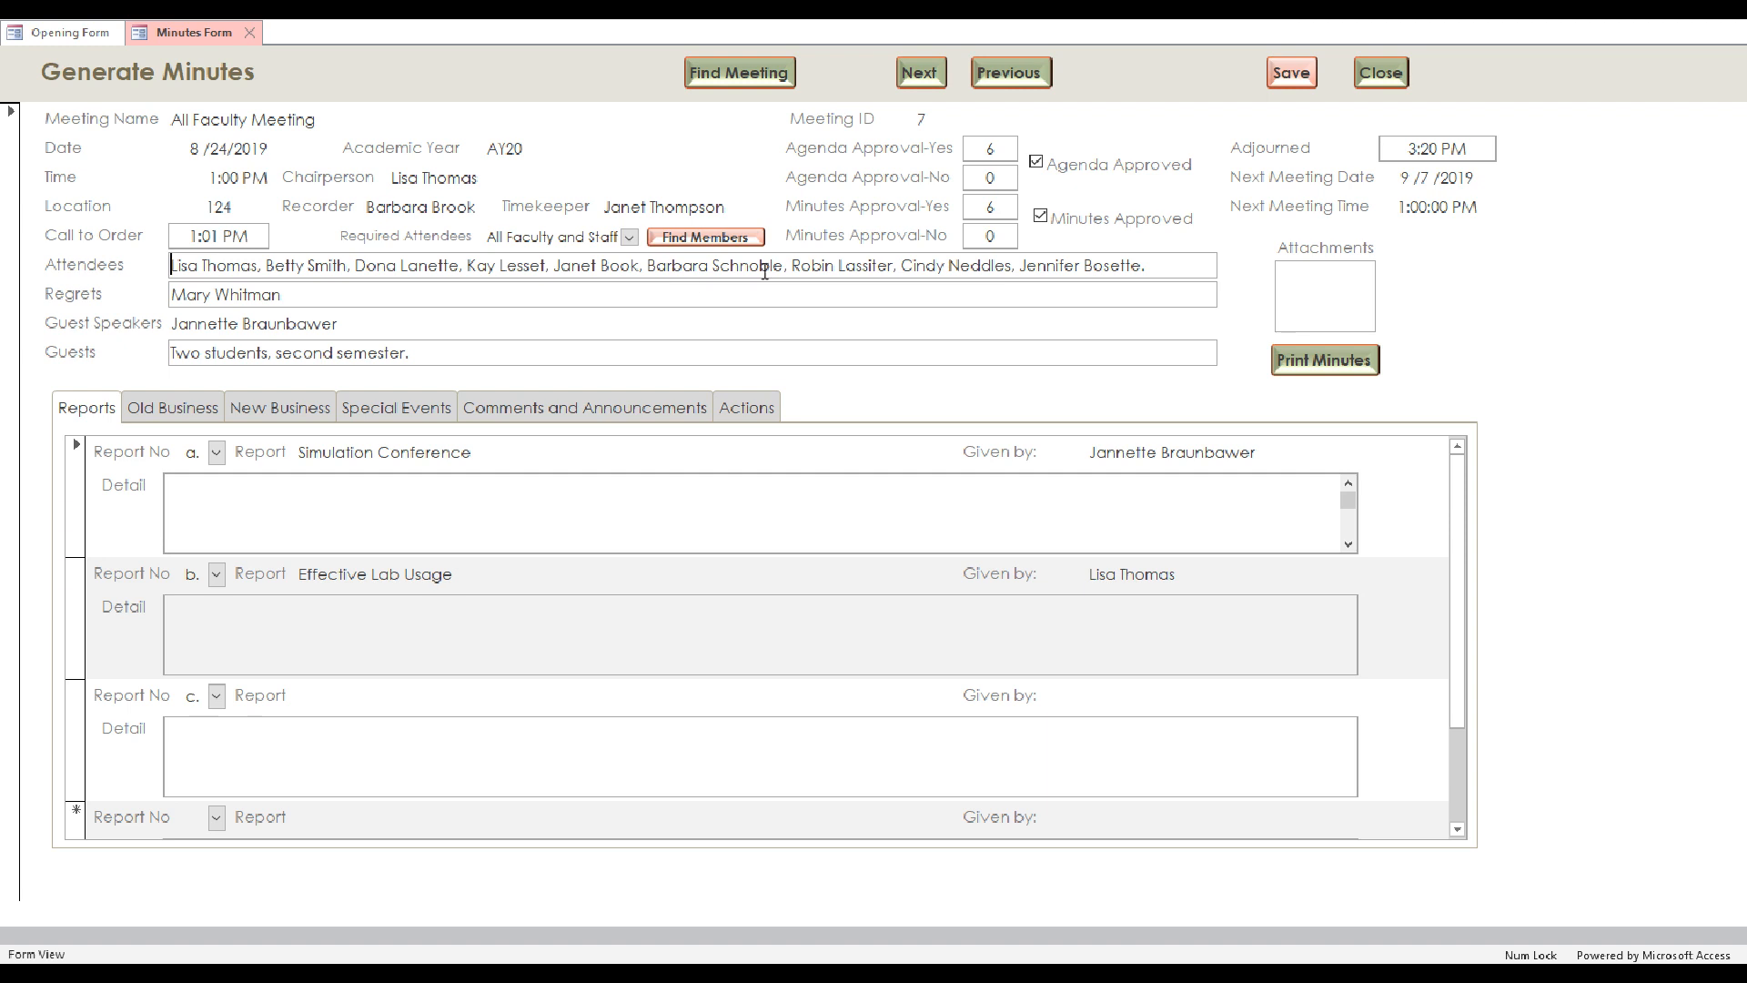
# Move the absent attendee's name from Attendees to the end of Regrets, after a comma.
pyautogui.moveTo(791, 265); pyautogui.dragTo(886, 268)
pyautogui.hotkey('ctrl', 'c')
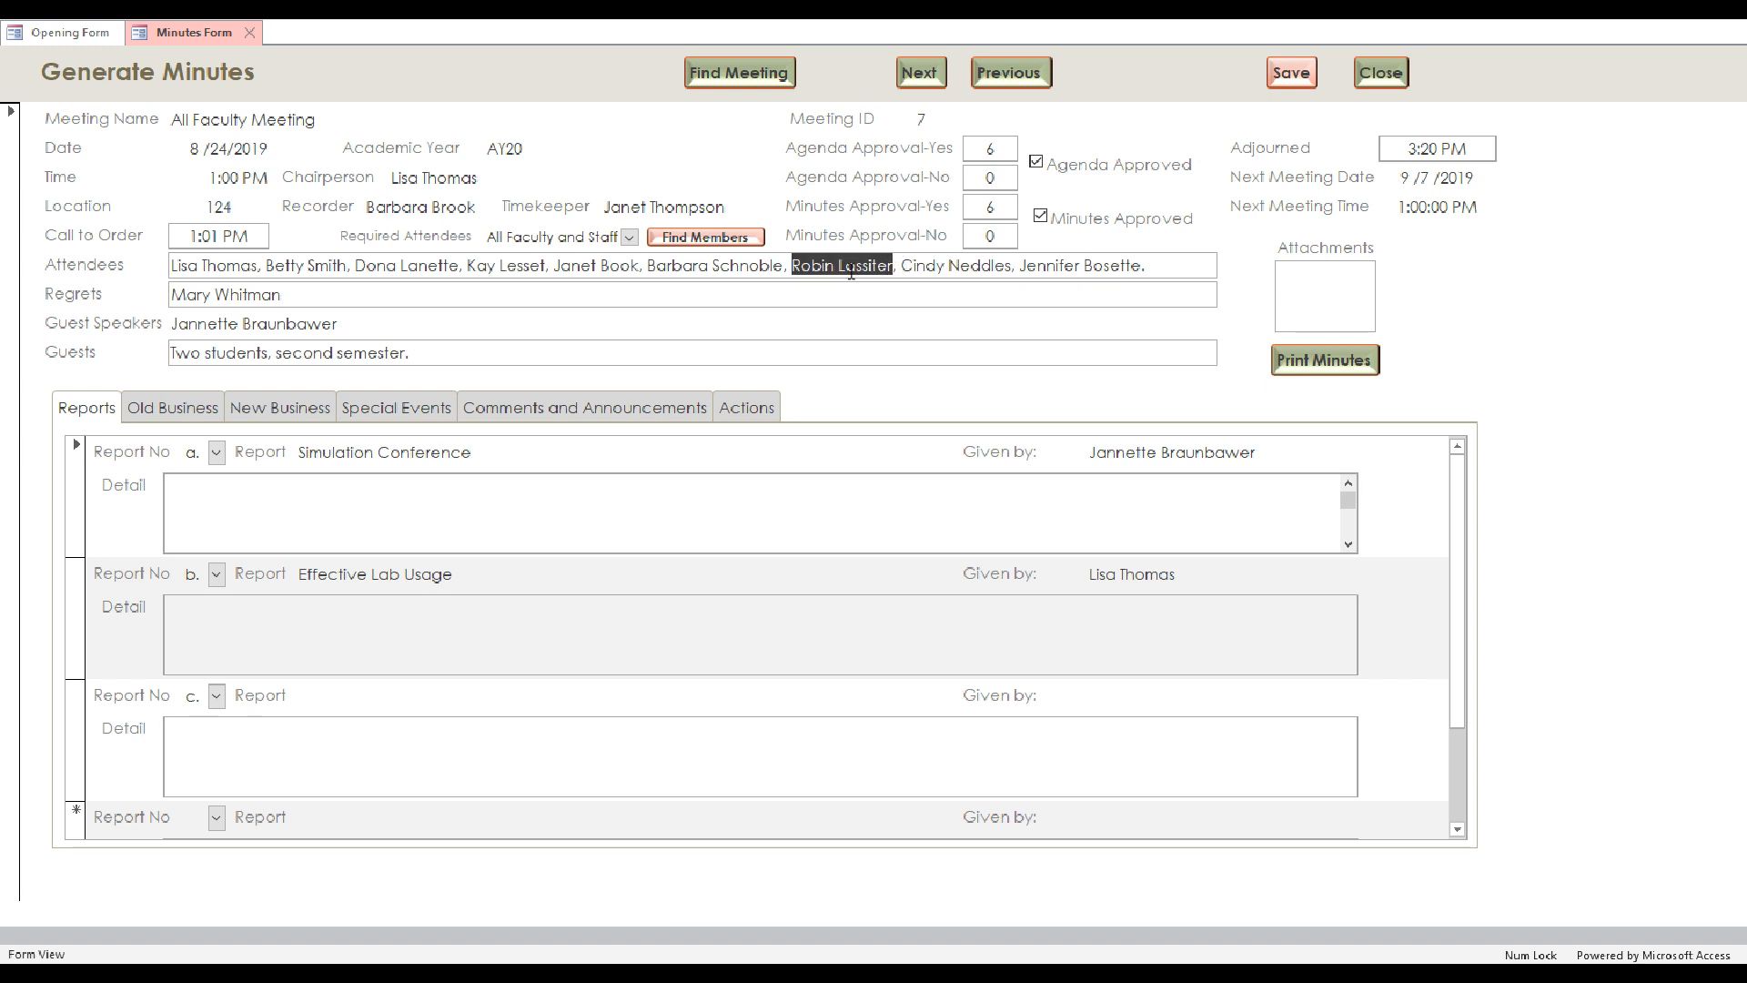
pyautogui.click(281, 297)
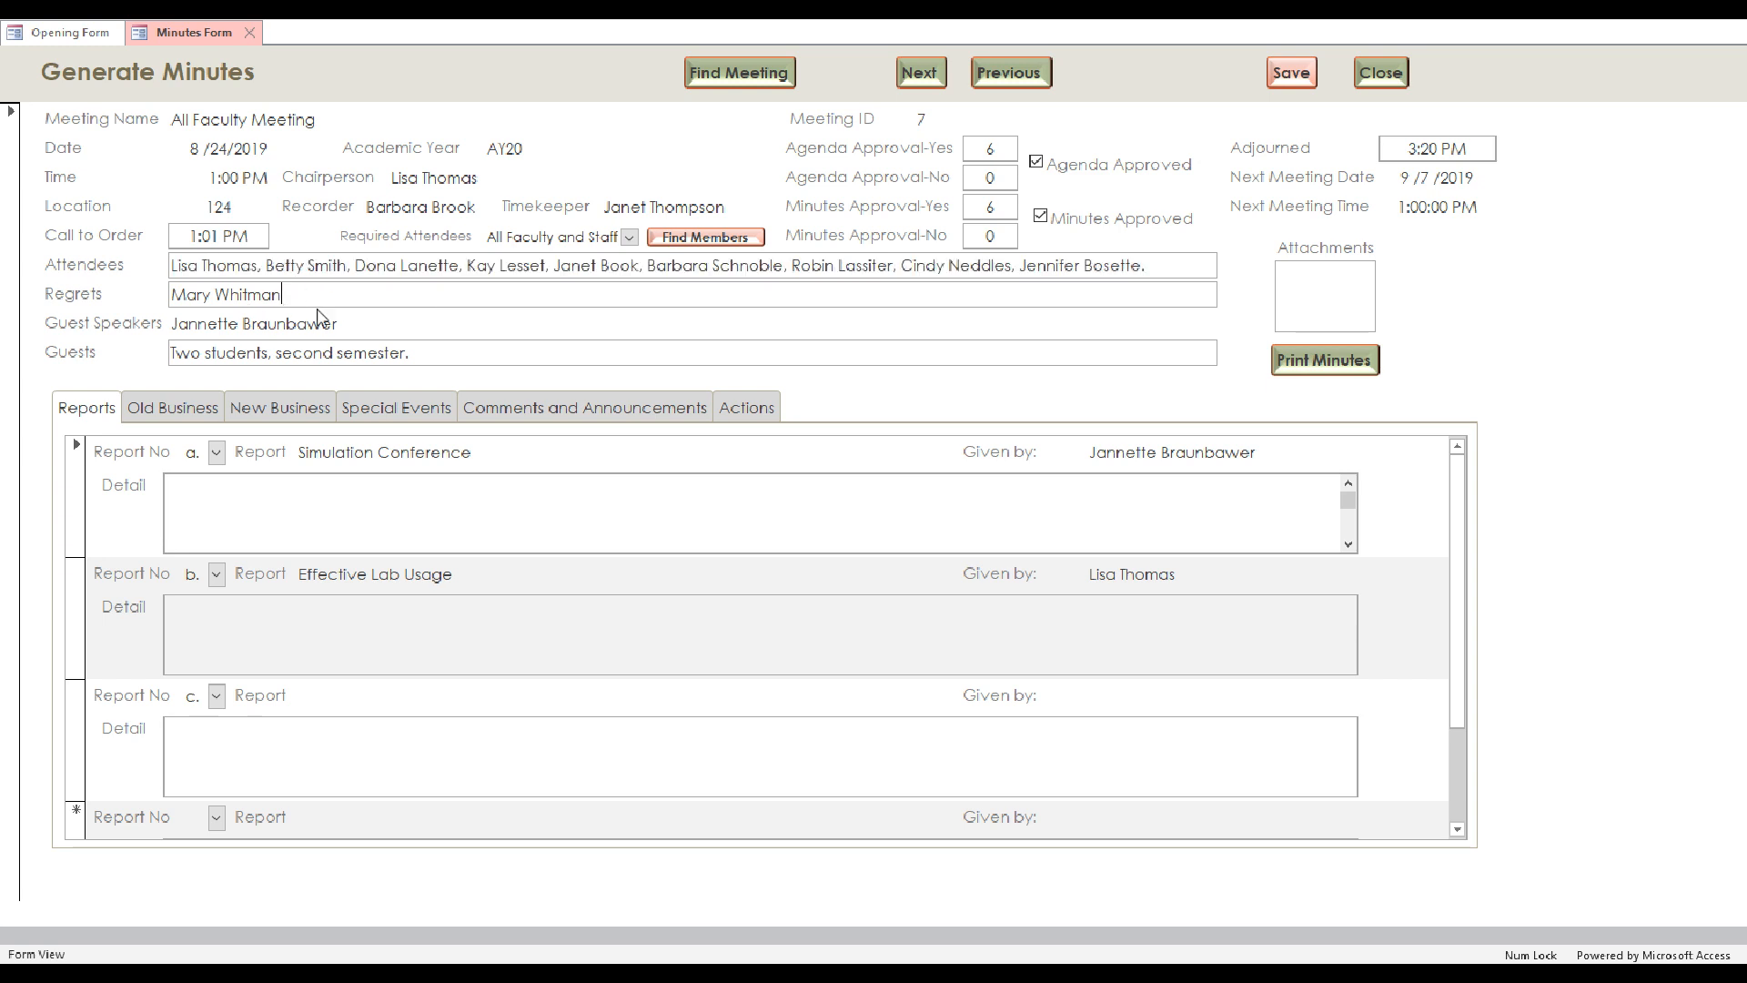
pyautogui.write(',')
pyautogui.hotkey('ctrl', 'v')
pyautogui.moveTo(795, 265); pyautogui.dragTo(898, 265)
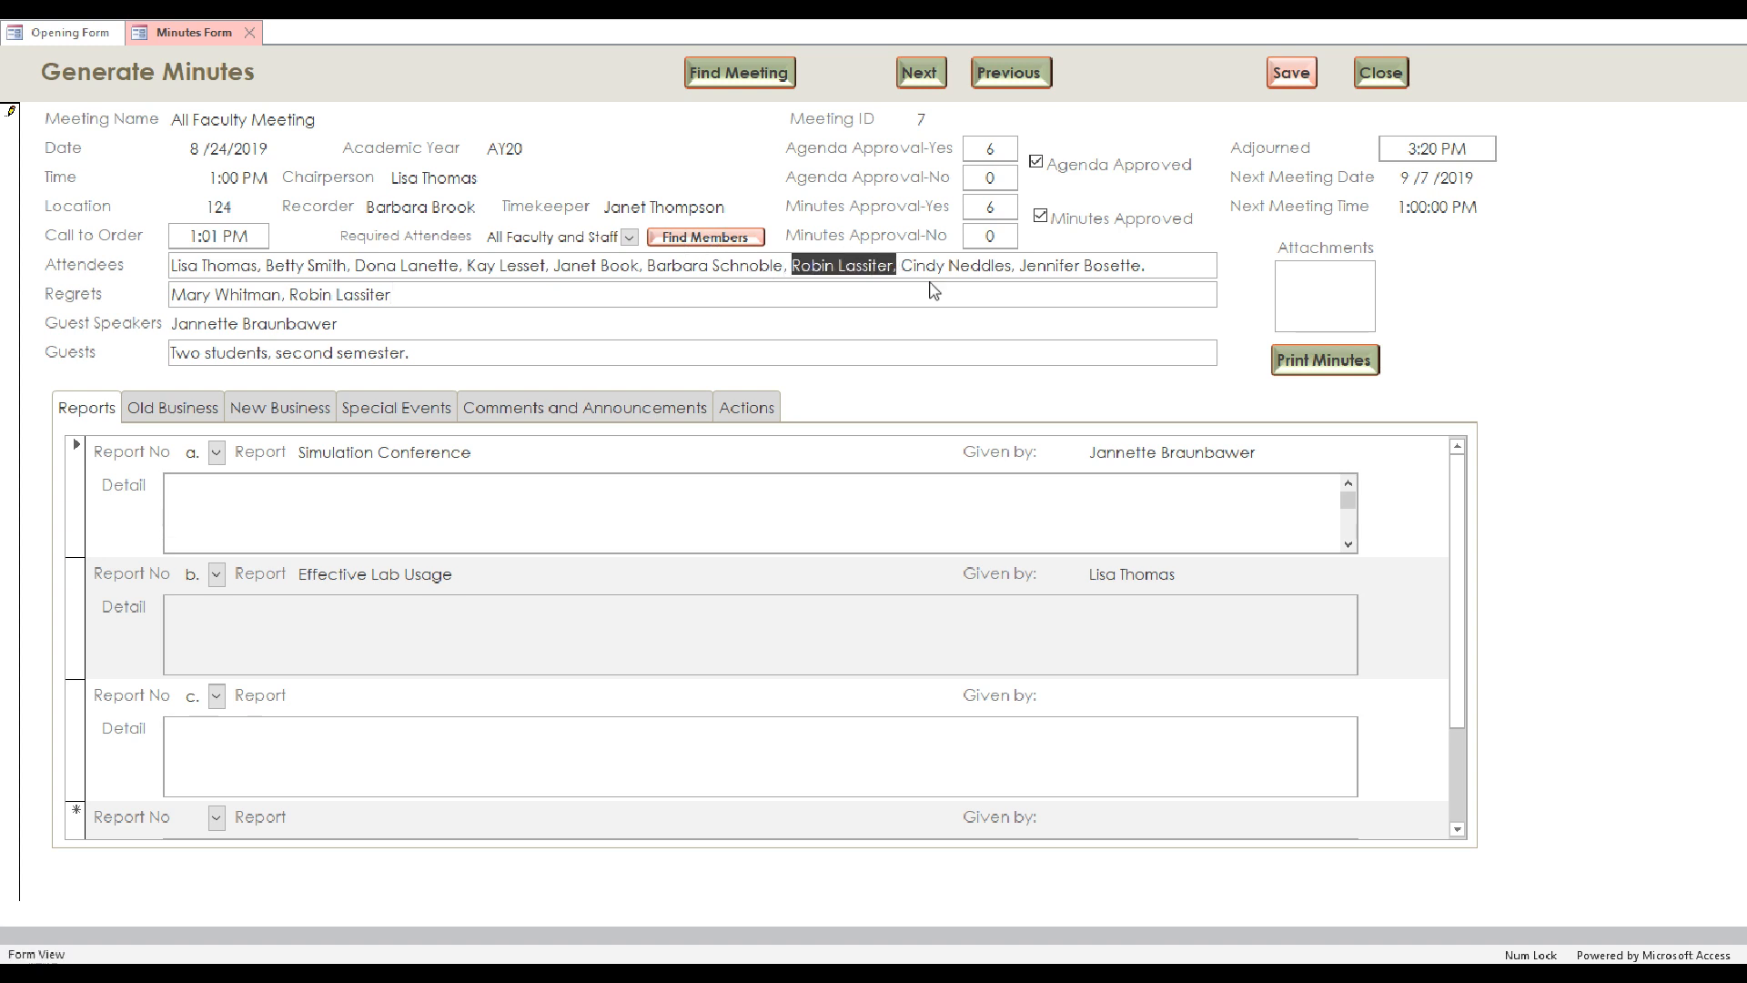
pyautogui.press('Delete')
pyautogui.press('Delete')
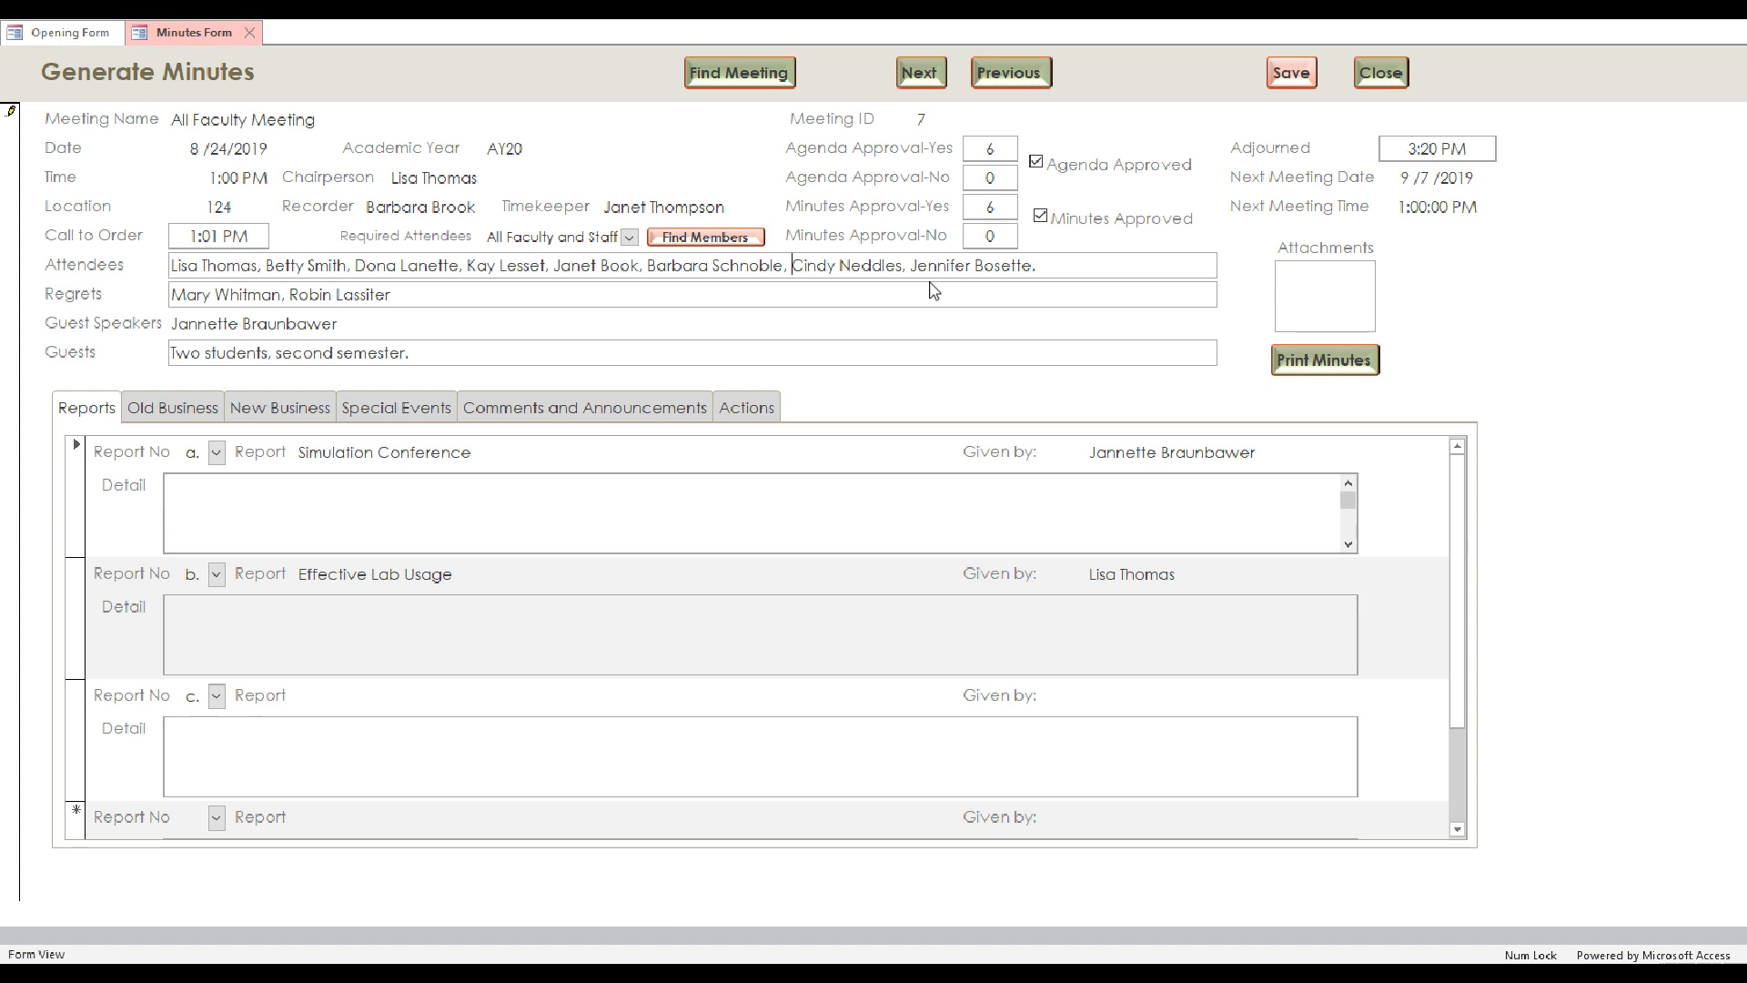
pyautogui.click(832, 291)
pyautogui.press('Tab')
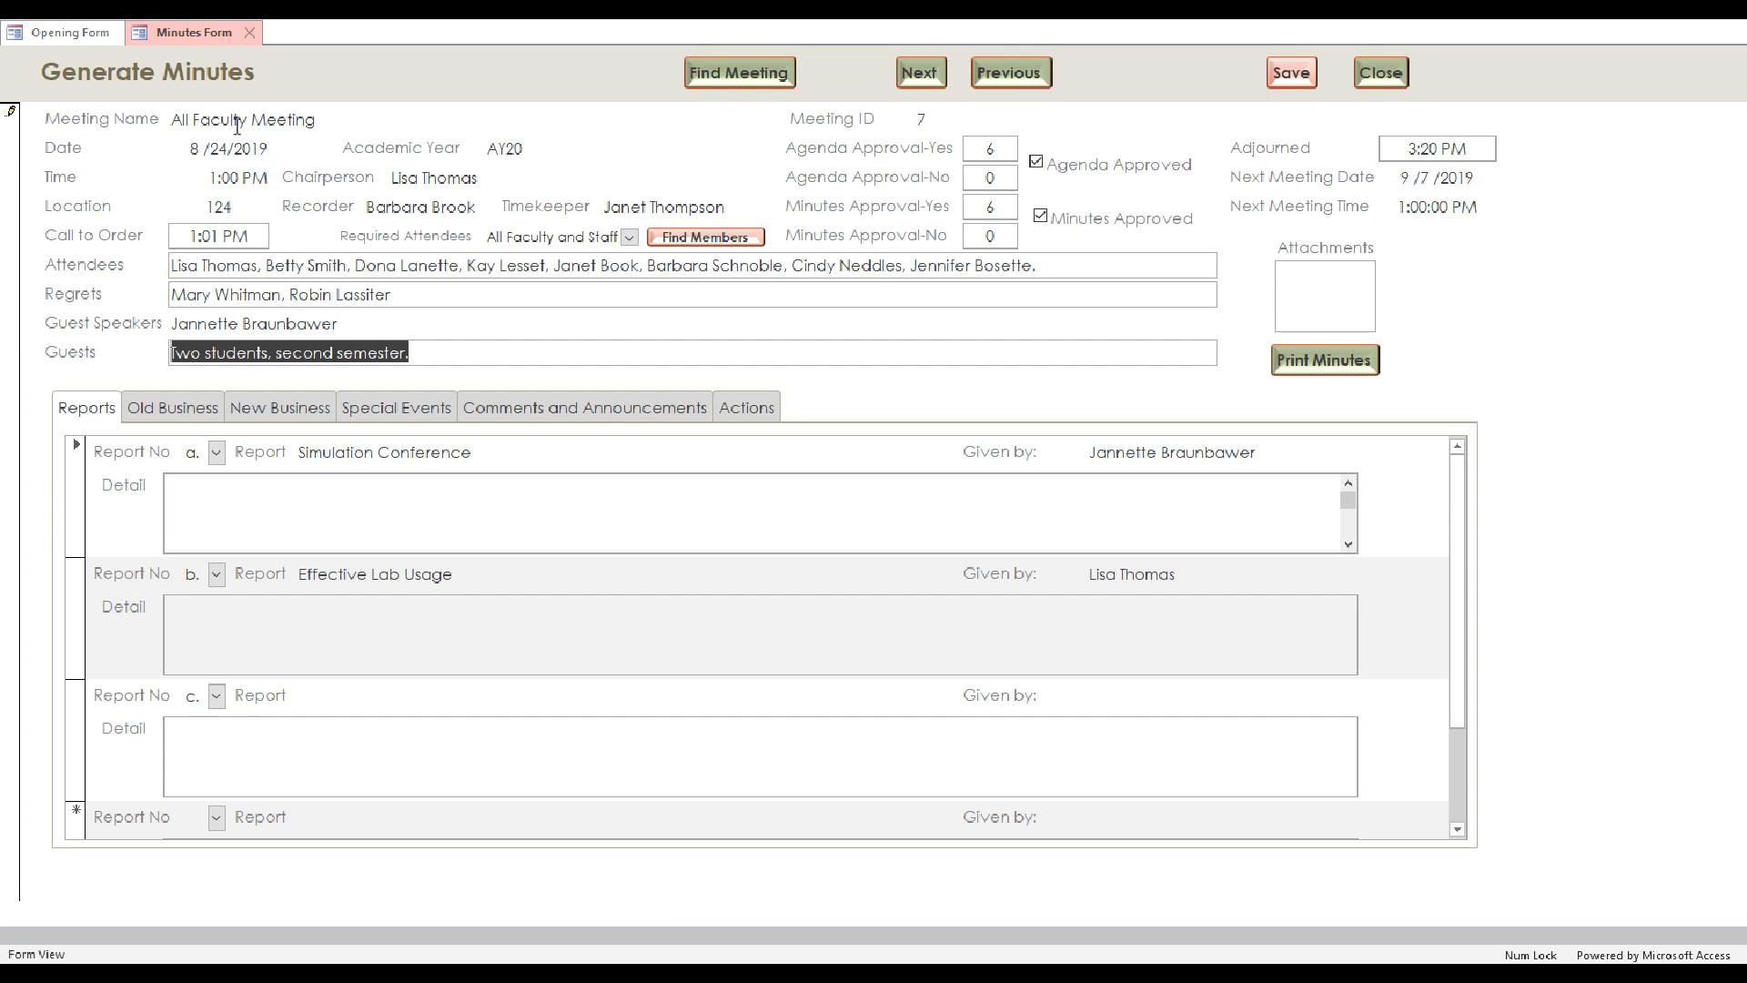
# Add report a.'s detail noting the guest speaker's experience at this summer's Simulation Conference.
pyautogui.click(443, 484)
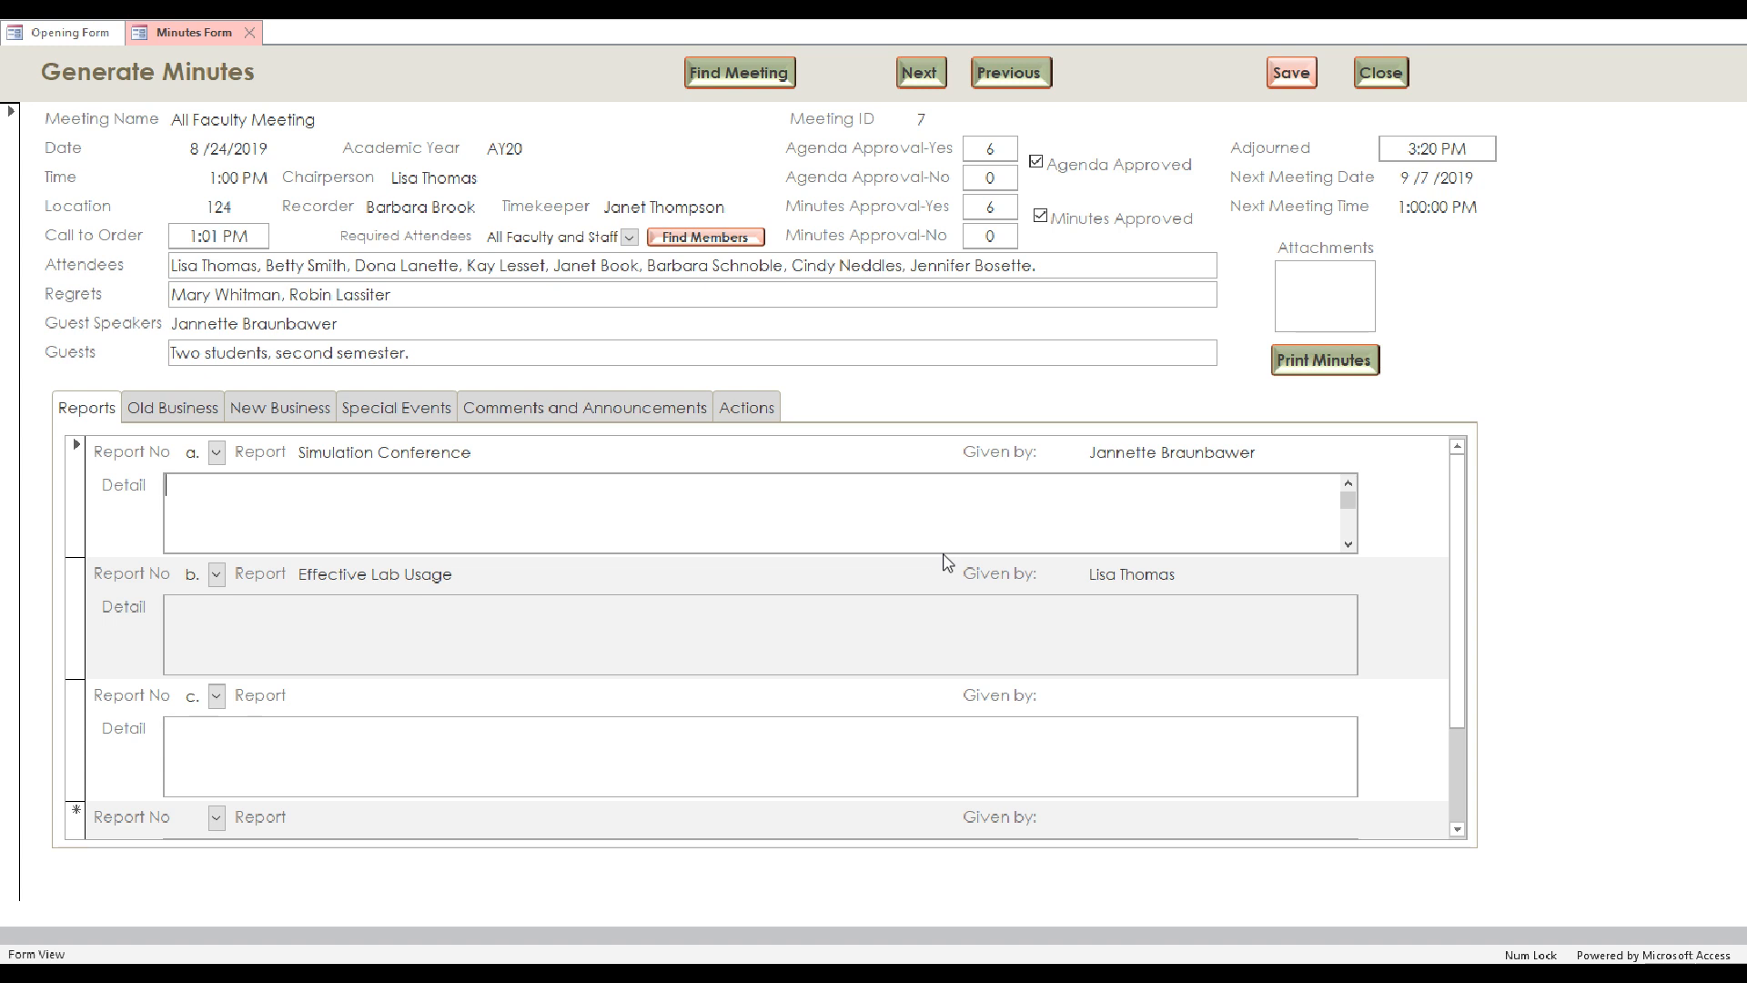
pyautogui.write("Jannette shared from her experience at this summer's Si")
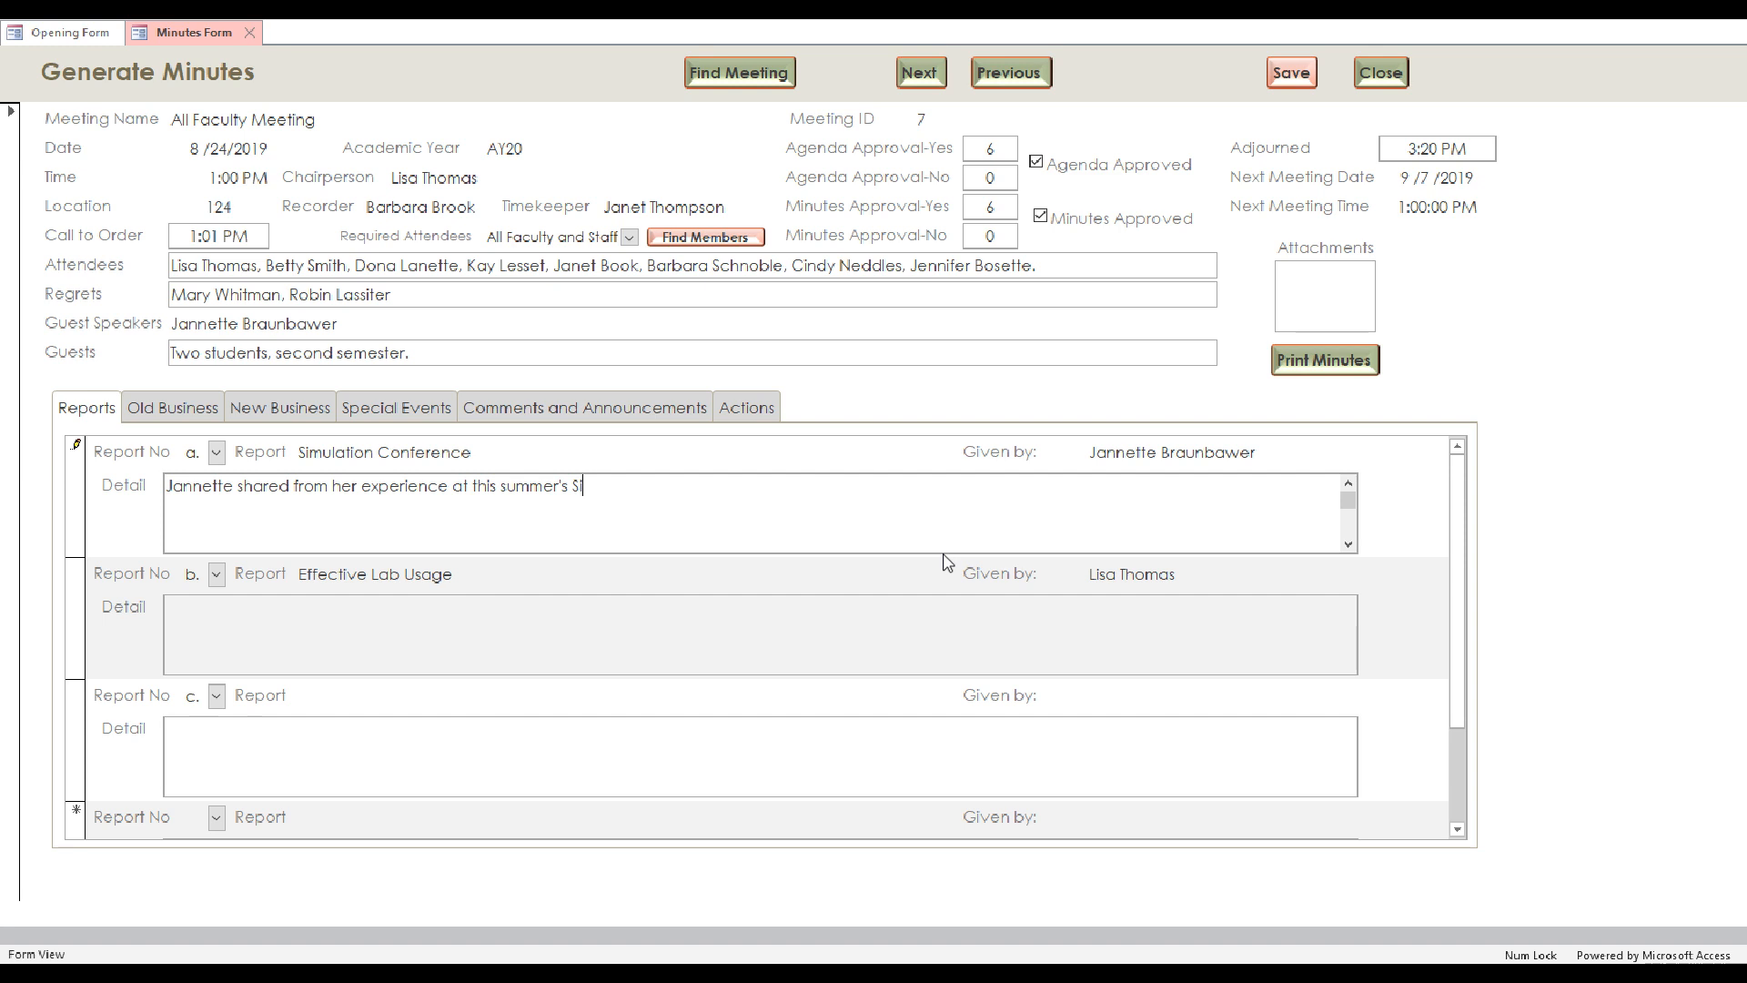
pyautogui.write('mulation Conference.')
pyautogui.press('Tab')
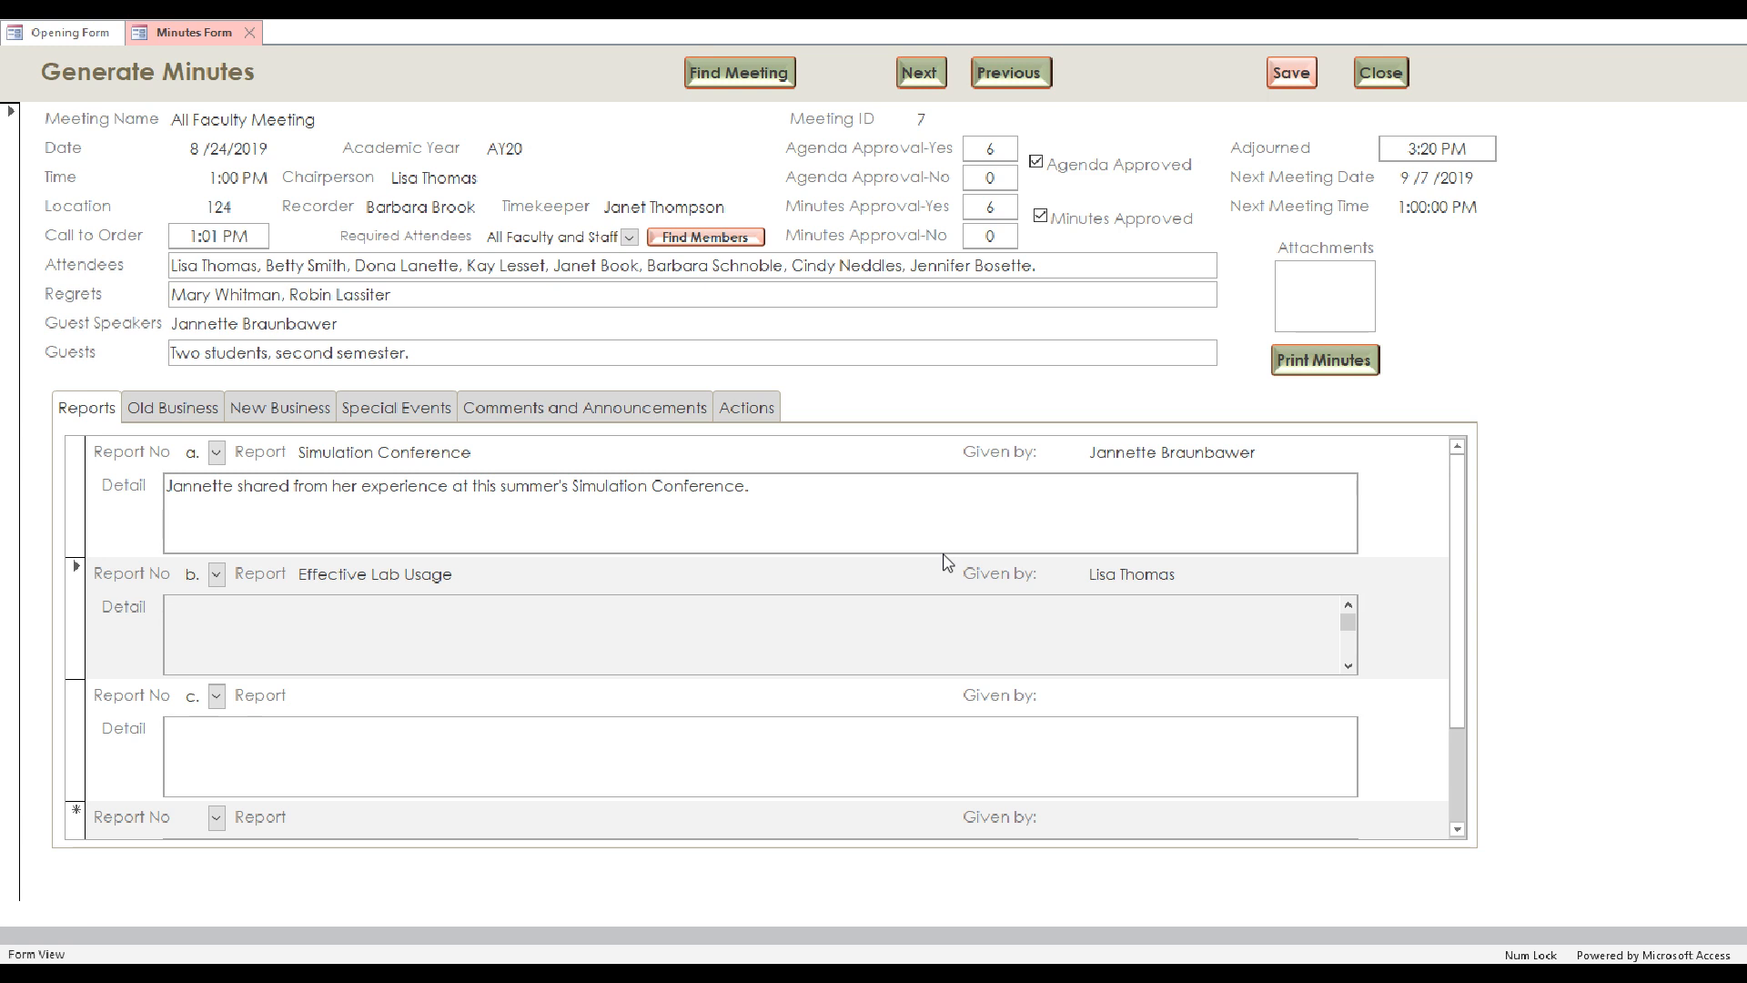
# Review the Old Business, New Business, Special Events and Comments-Announcements sections.
pyautogui.click(167, 411)
pyautogui.click(277, 411)
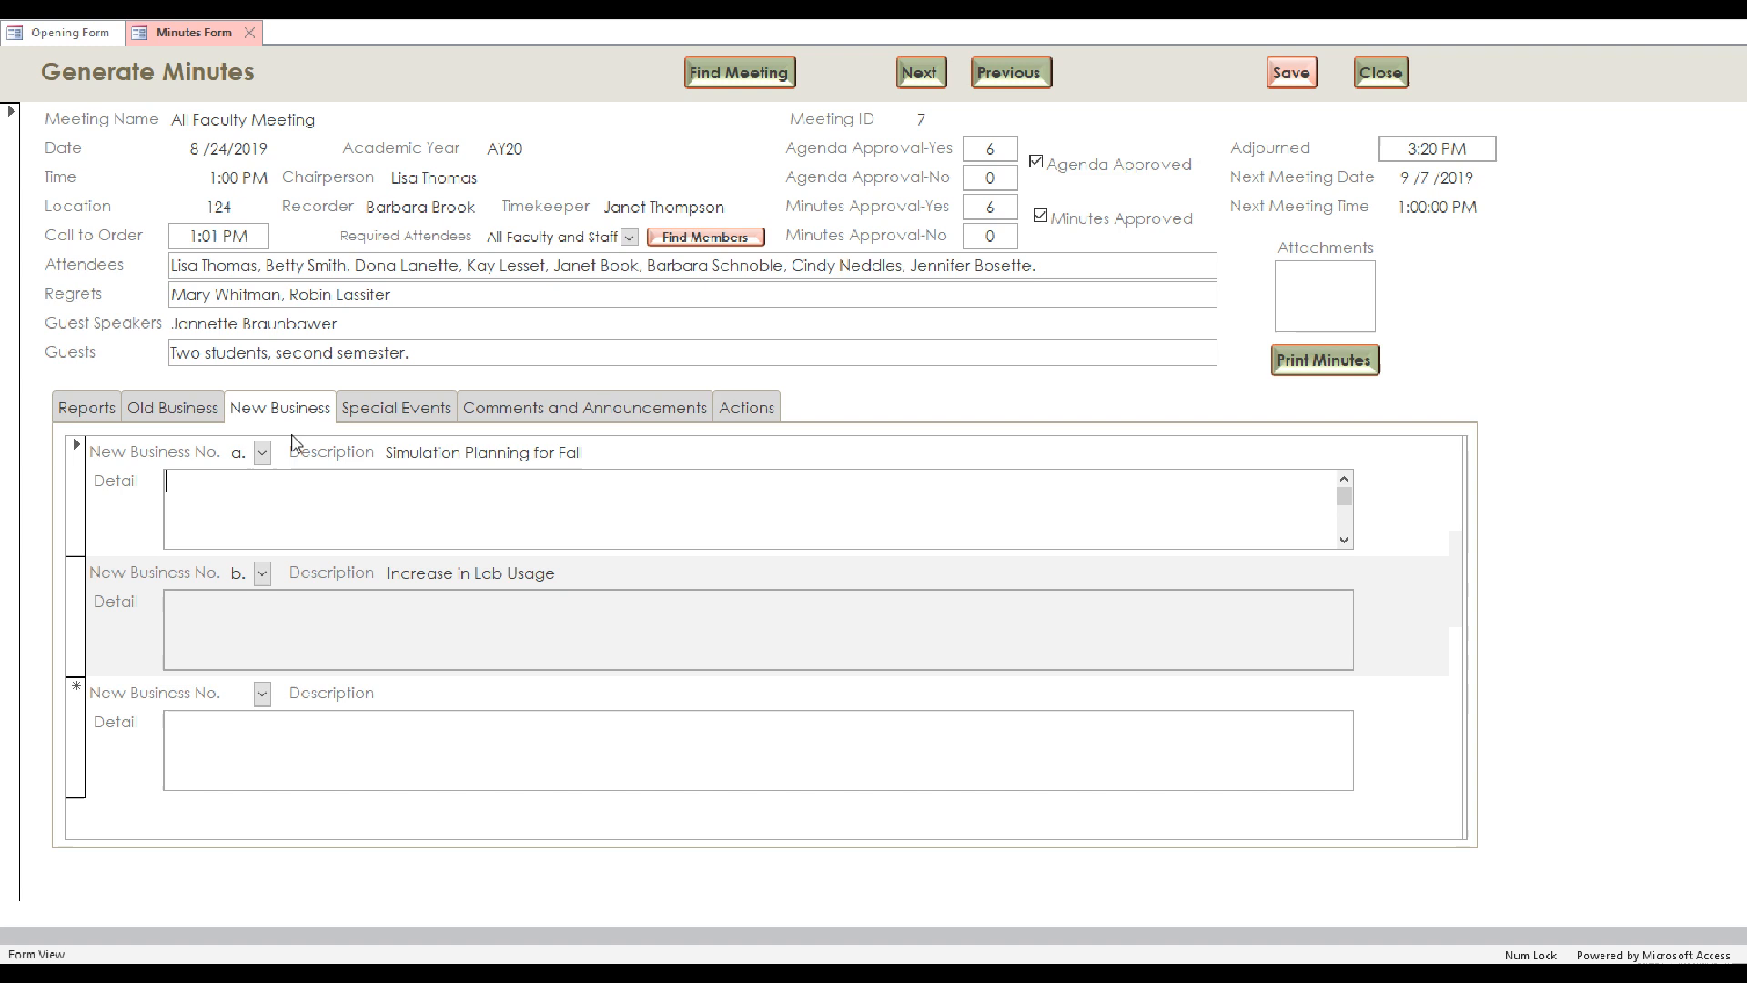
pyautogui.click(397, 414)
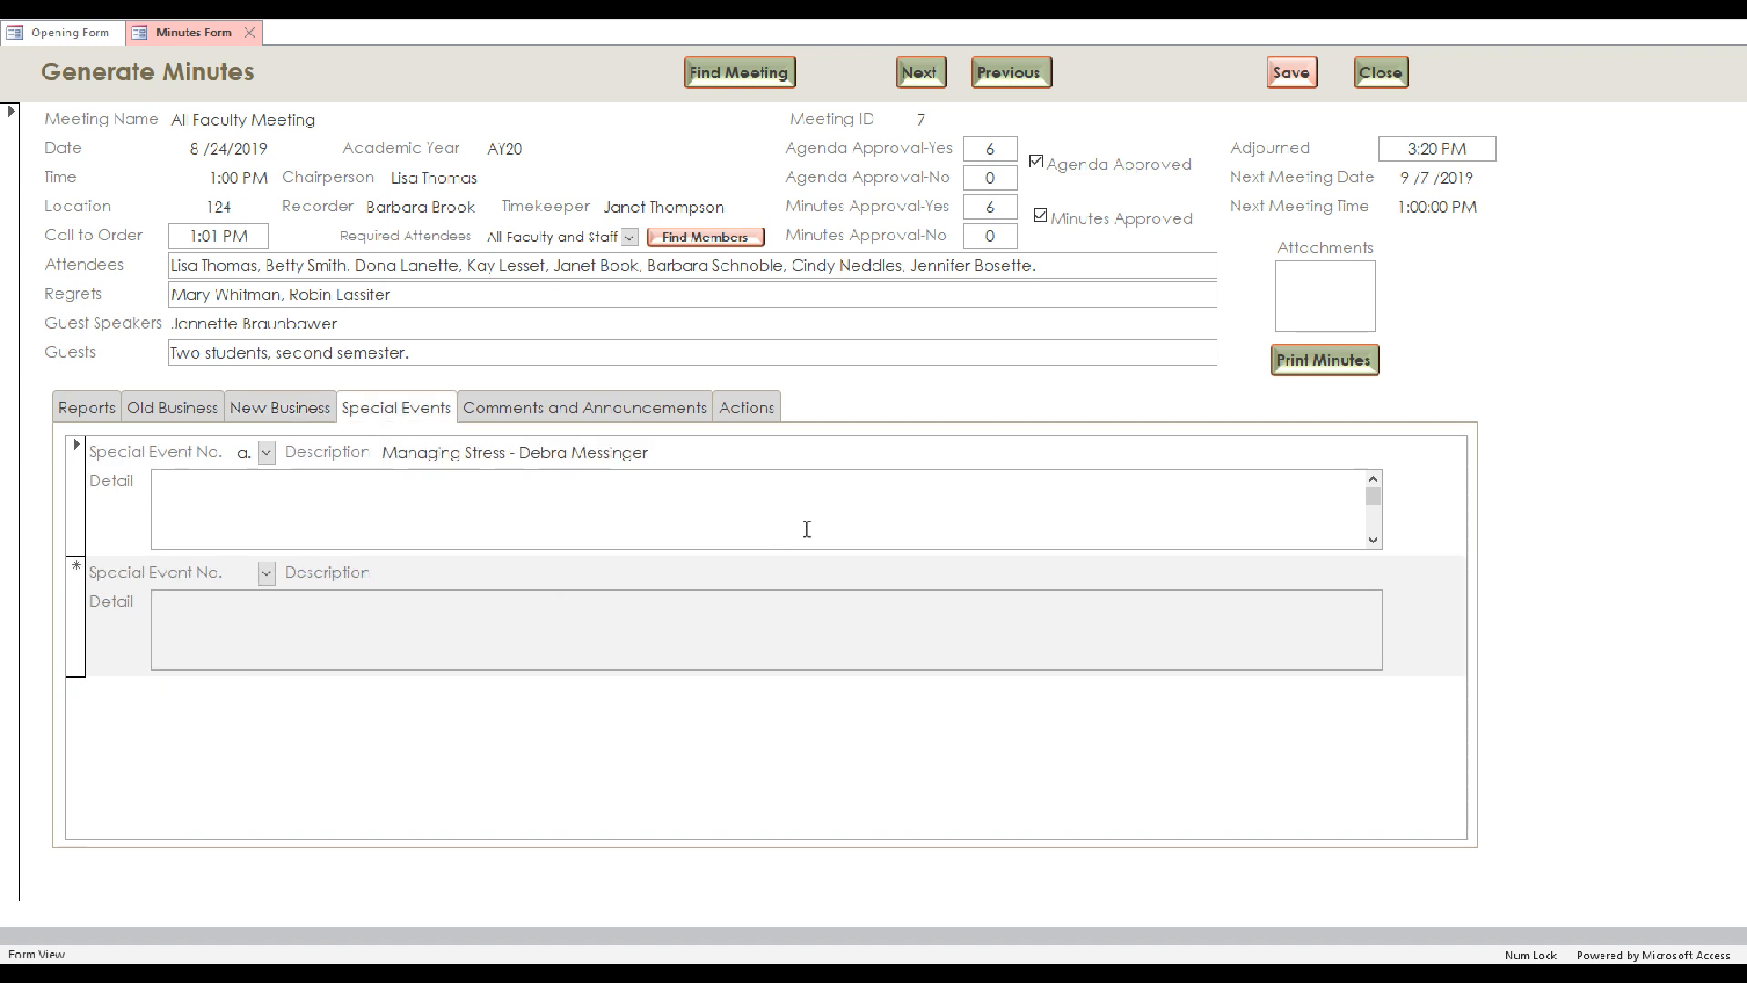
pyautogui.click(566, 412)
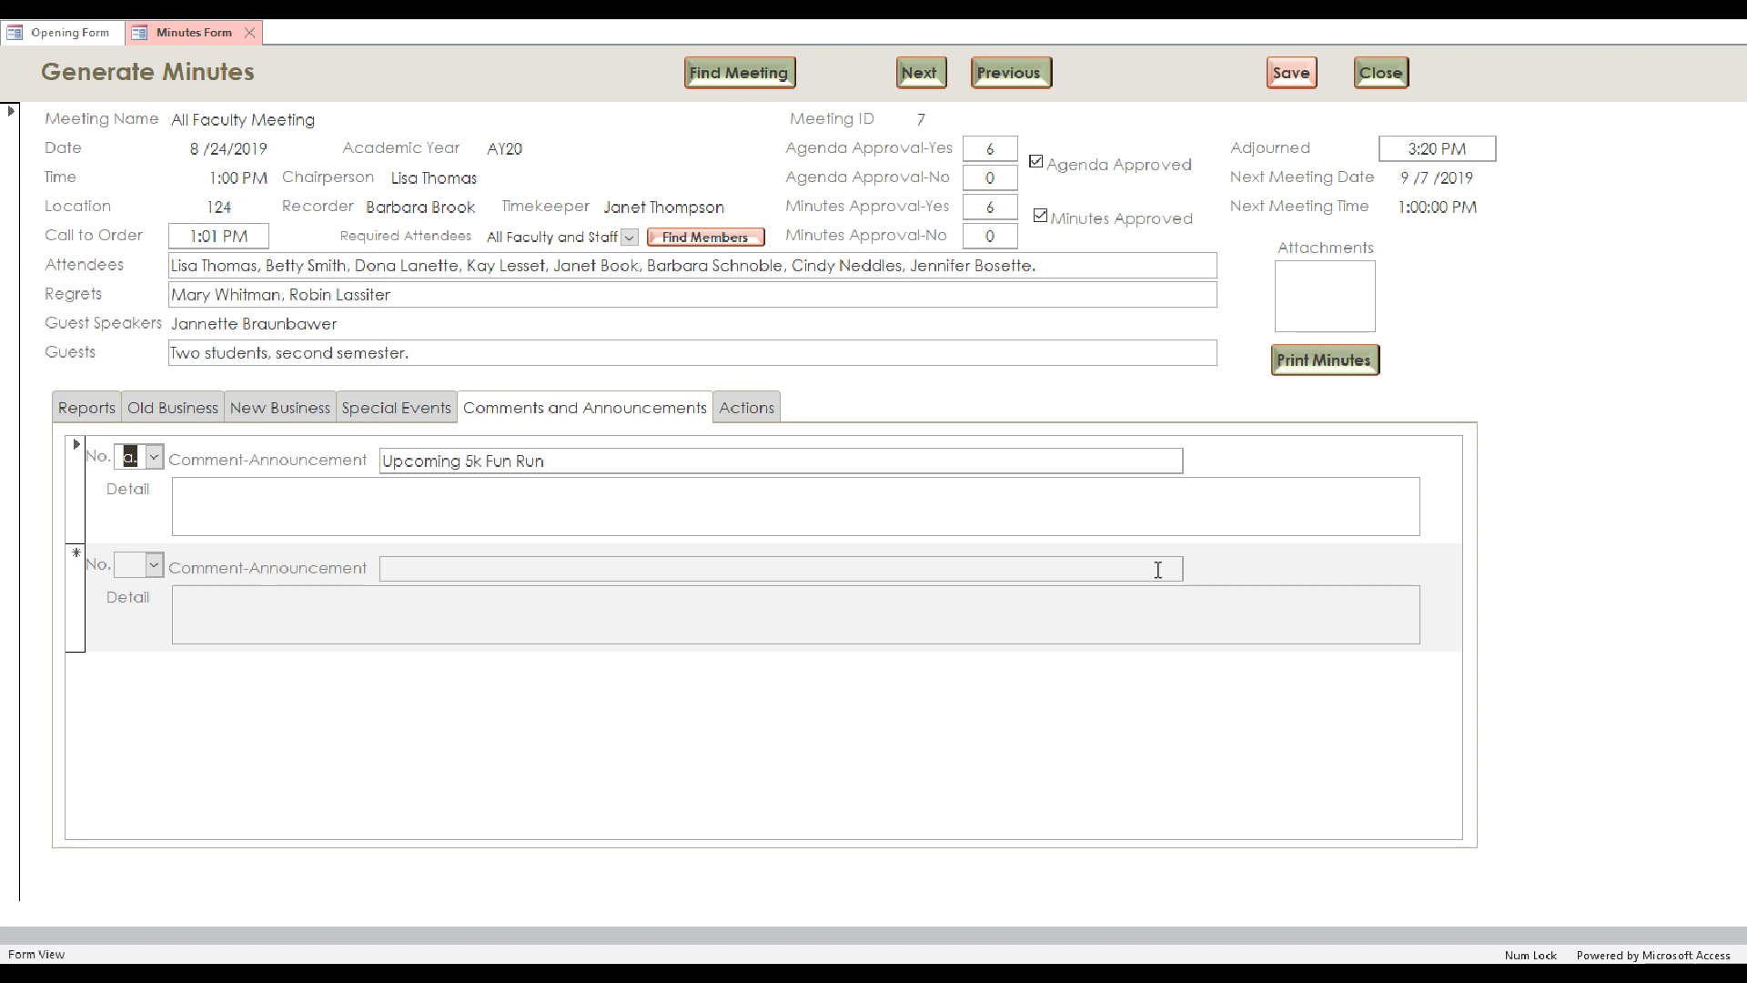
pyautogui.press('Tab')
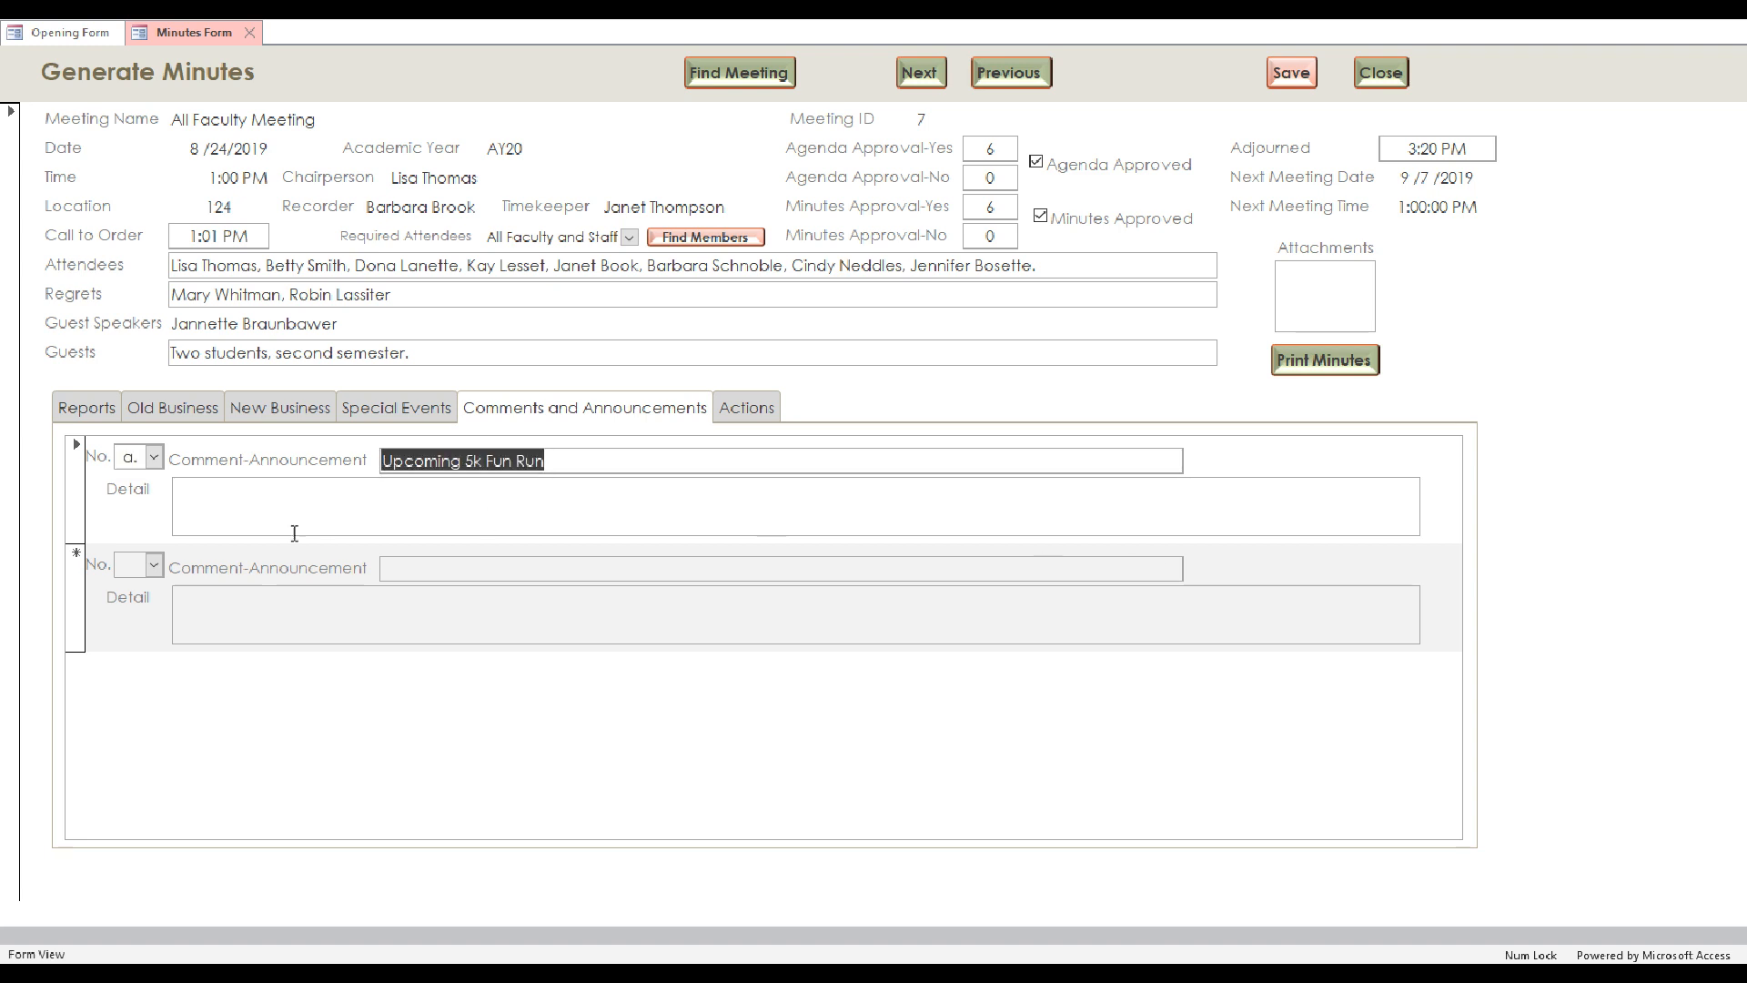
# Write the 5k Fun Run announcement detail ending 'upcoming event.', fixing the typo, and save it.
pyautogui.click(211, 492)
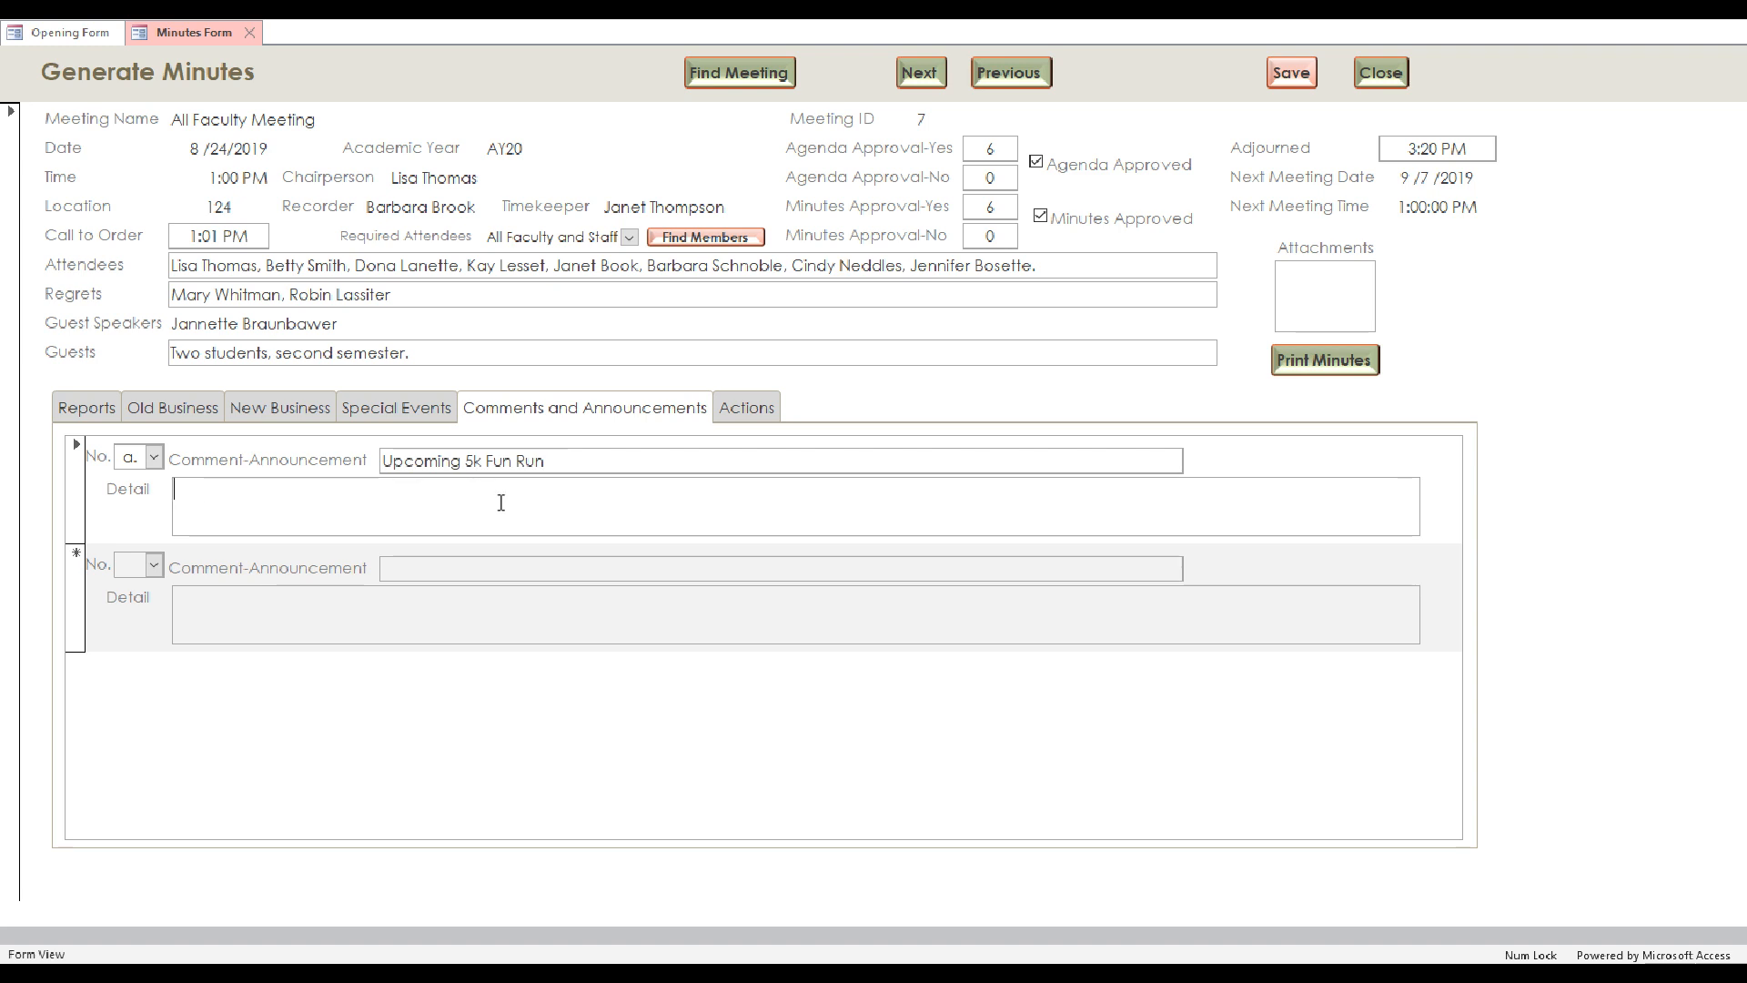
pyautogui.write('Lisa shared the details of the umpd')
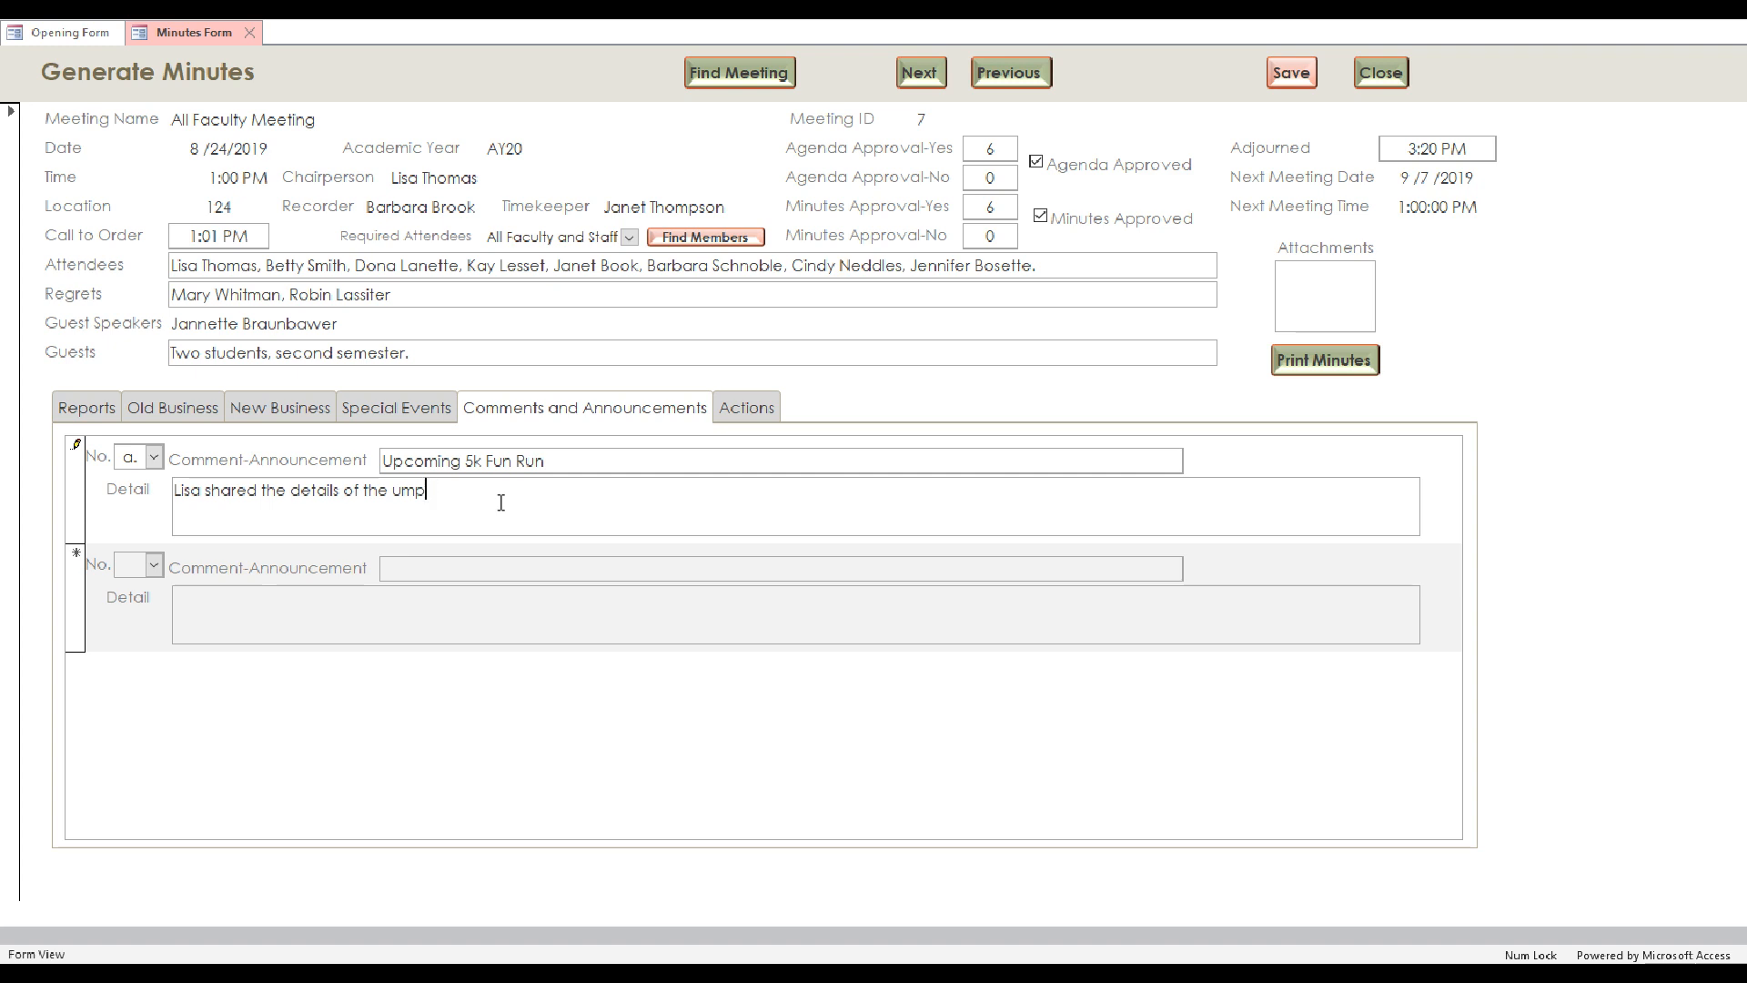
pyautogui.press('BackSpace')
pyautogui.press('BackSpace')
pyautogui.press('BackSpace')
pyautogui.write('pcoming event.')
pyautogui.press('Tab')
# Record 5 yes and 1 no votes on the Simulation Usage motion and mark it passed.
pyautogui.click(746, 408)
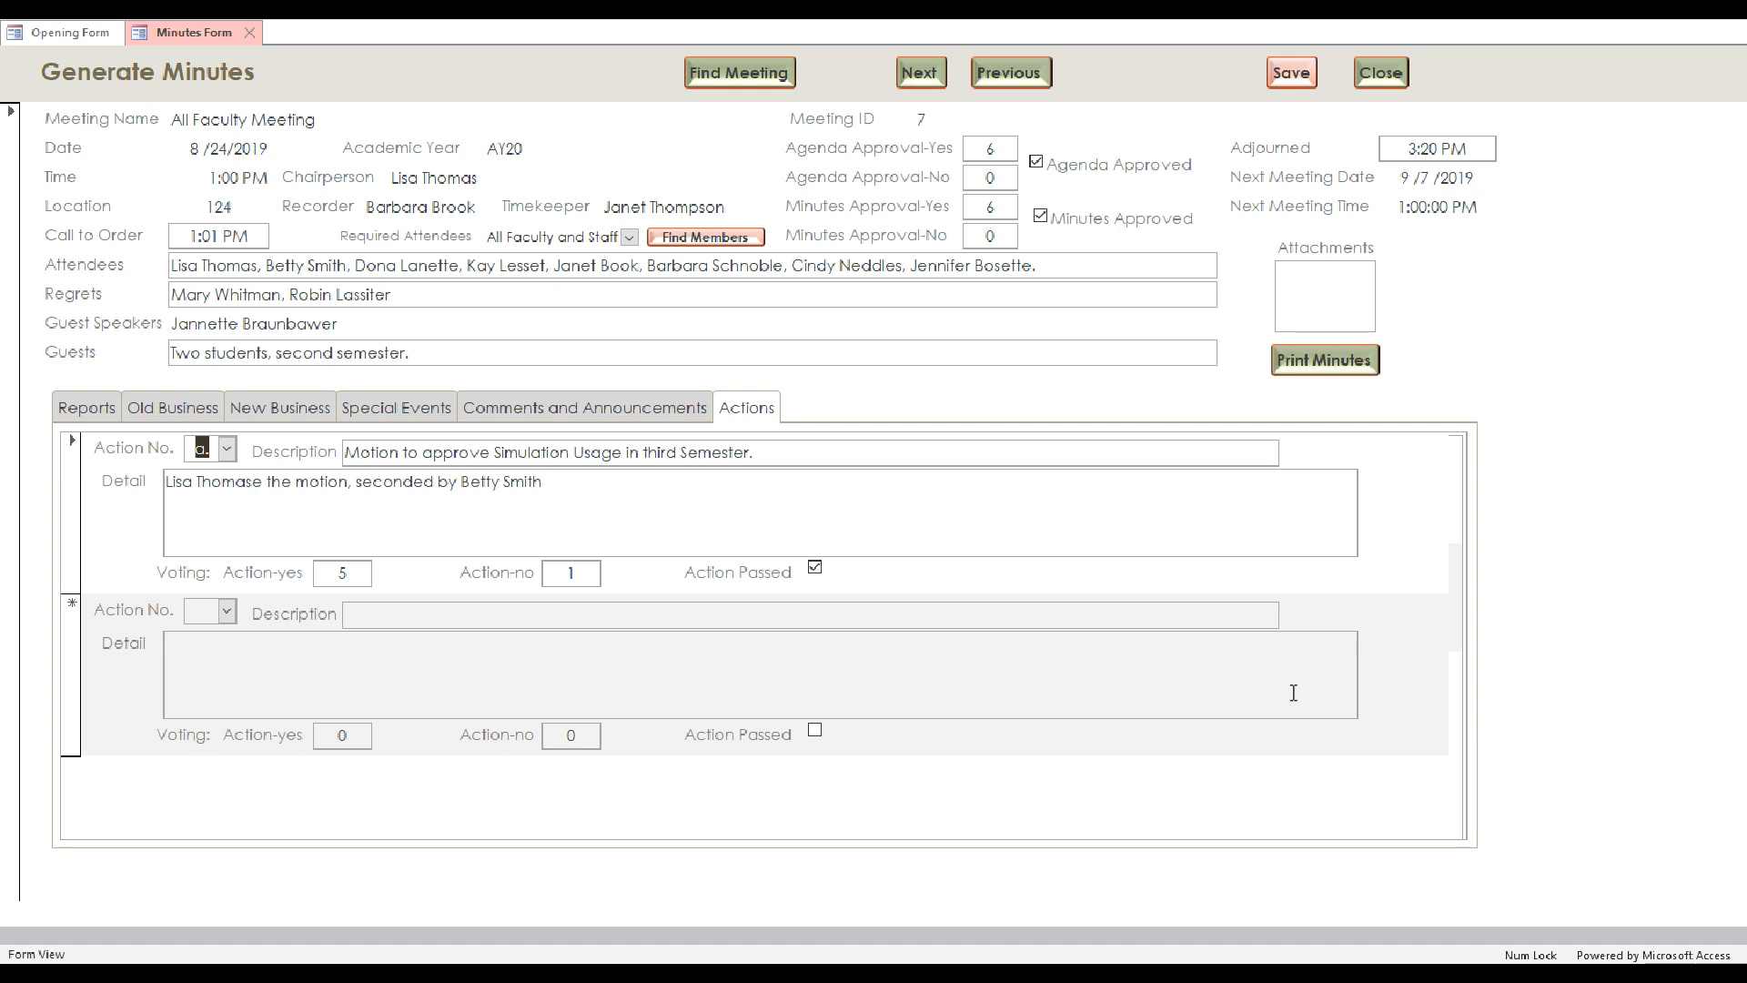
pyautogui.click(562, 488)
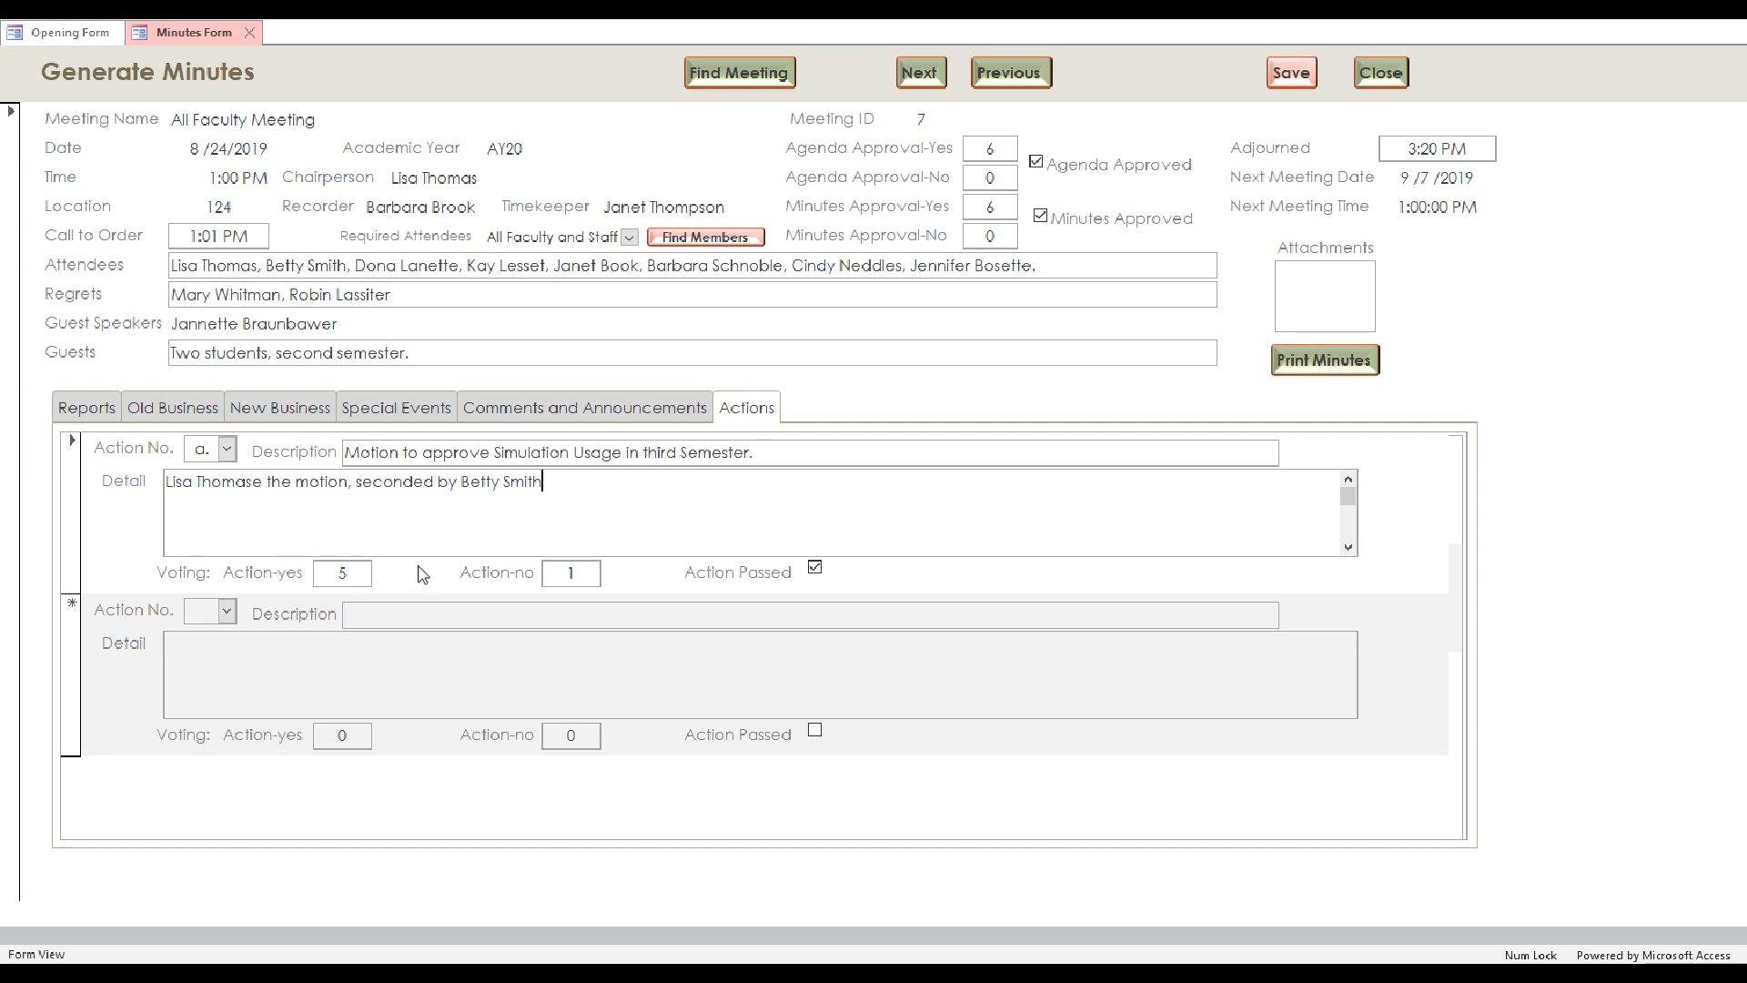
pyautogui.press('Tab')
pyautogui.write('5')
pyautogui.press('Tab')
pyautogui.write('1')
pyautogui.press('Tab')
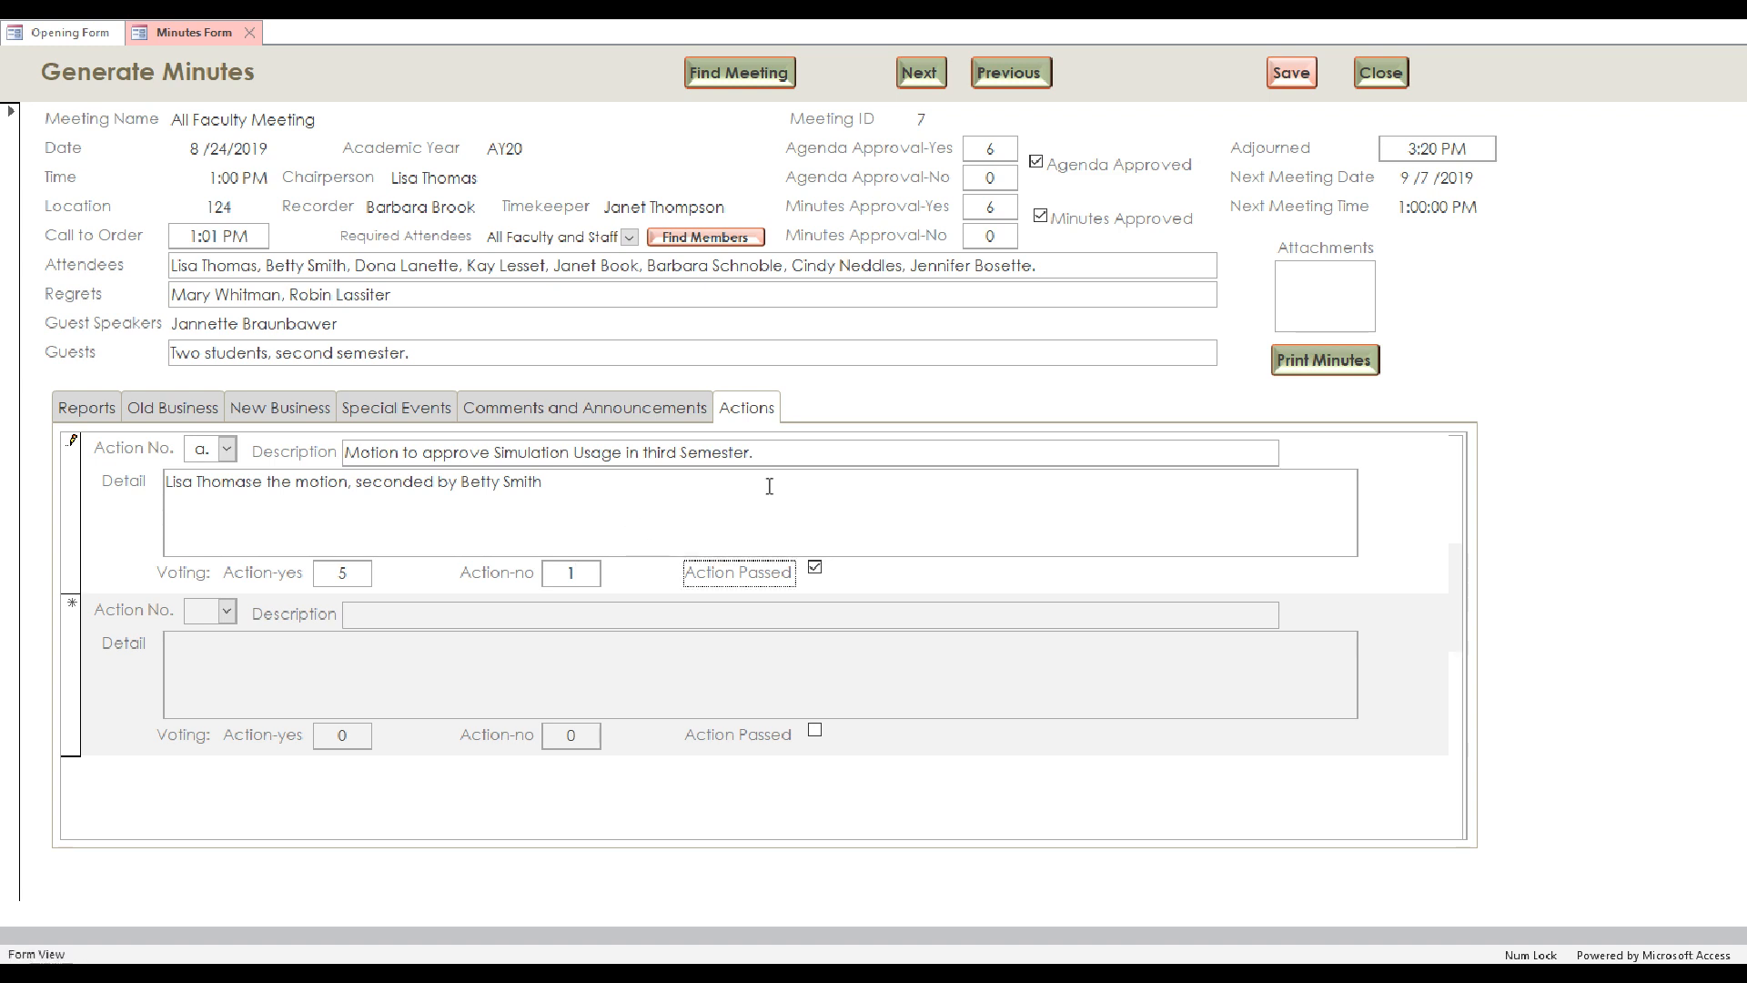
pyautogui.click(816, 568)
pyautogui.click(815, 568)
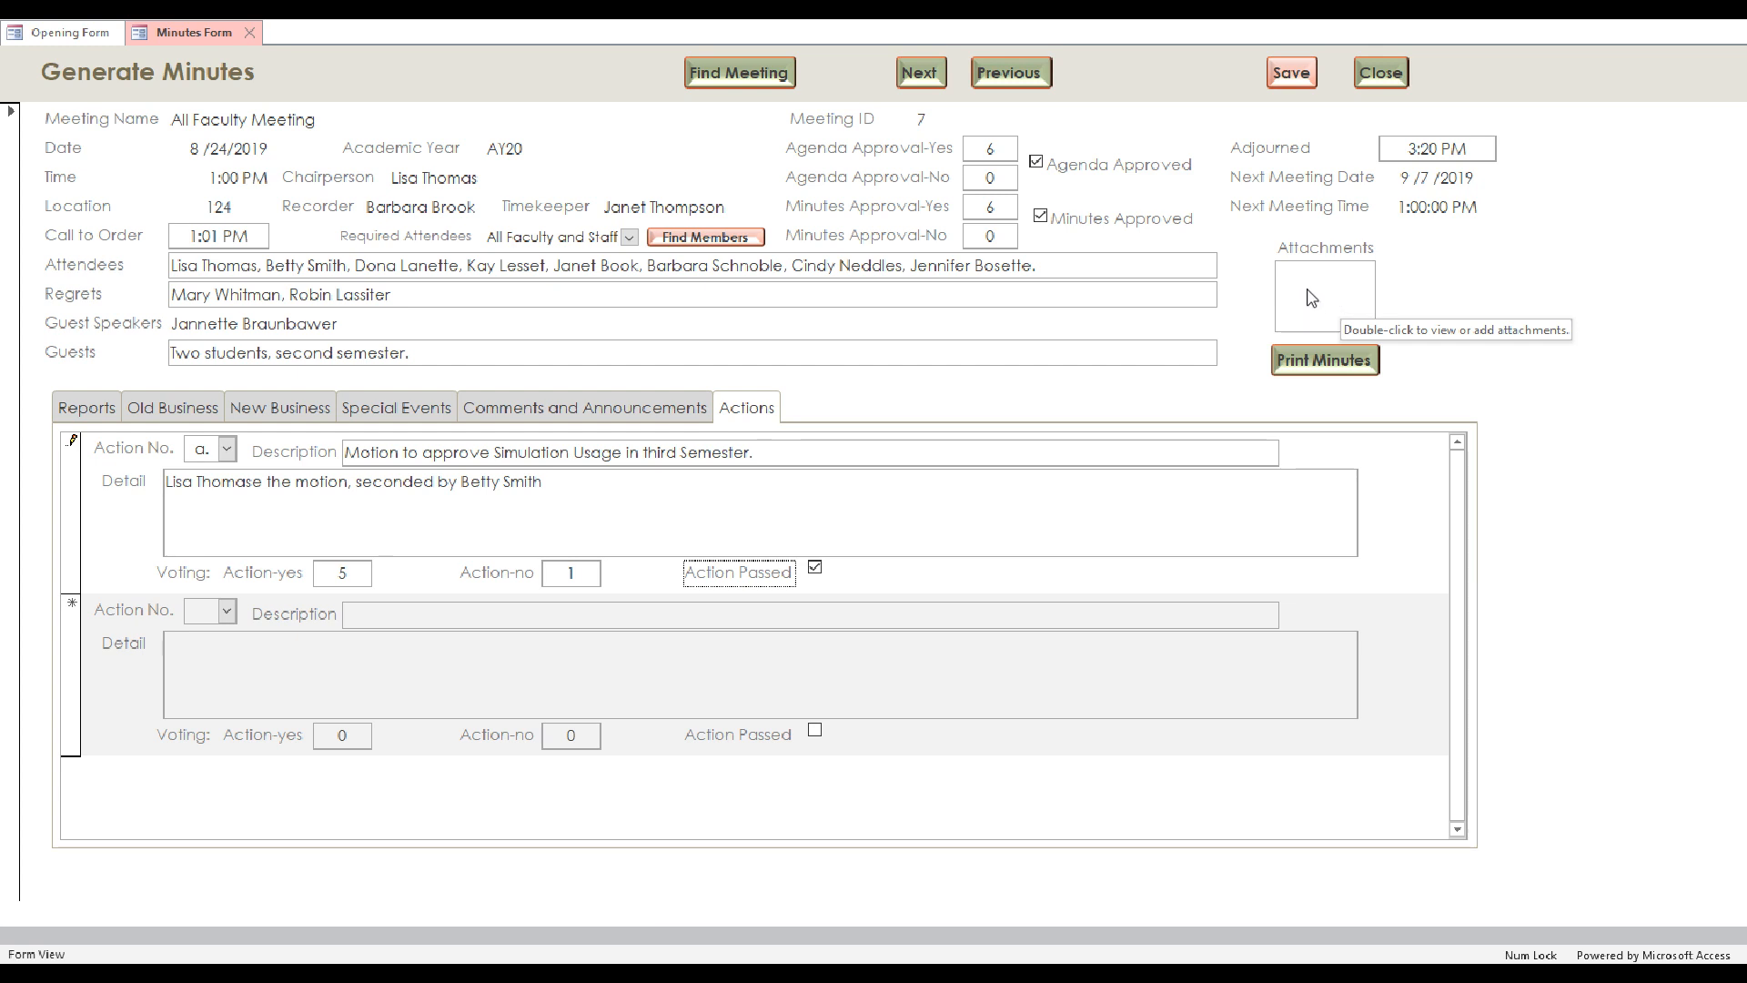
# Attach Meeting Sign-In Sheet.pdf from Demo Files > Report Examples to the meeting record.
pyautogui.doubleClick(1316, 294)
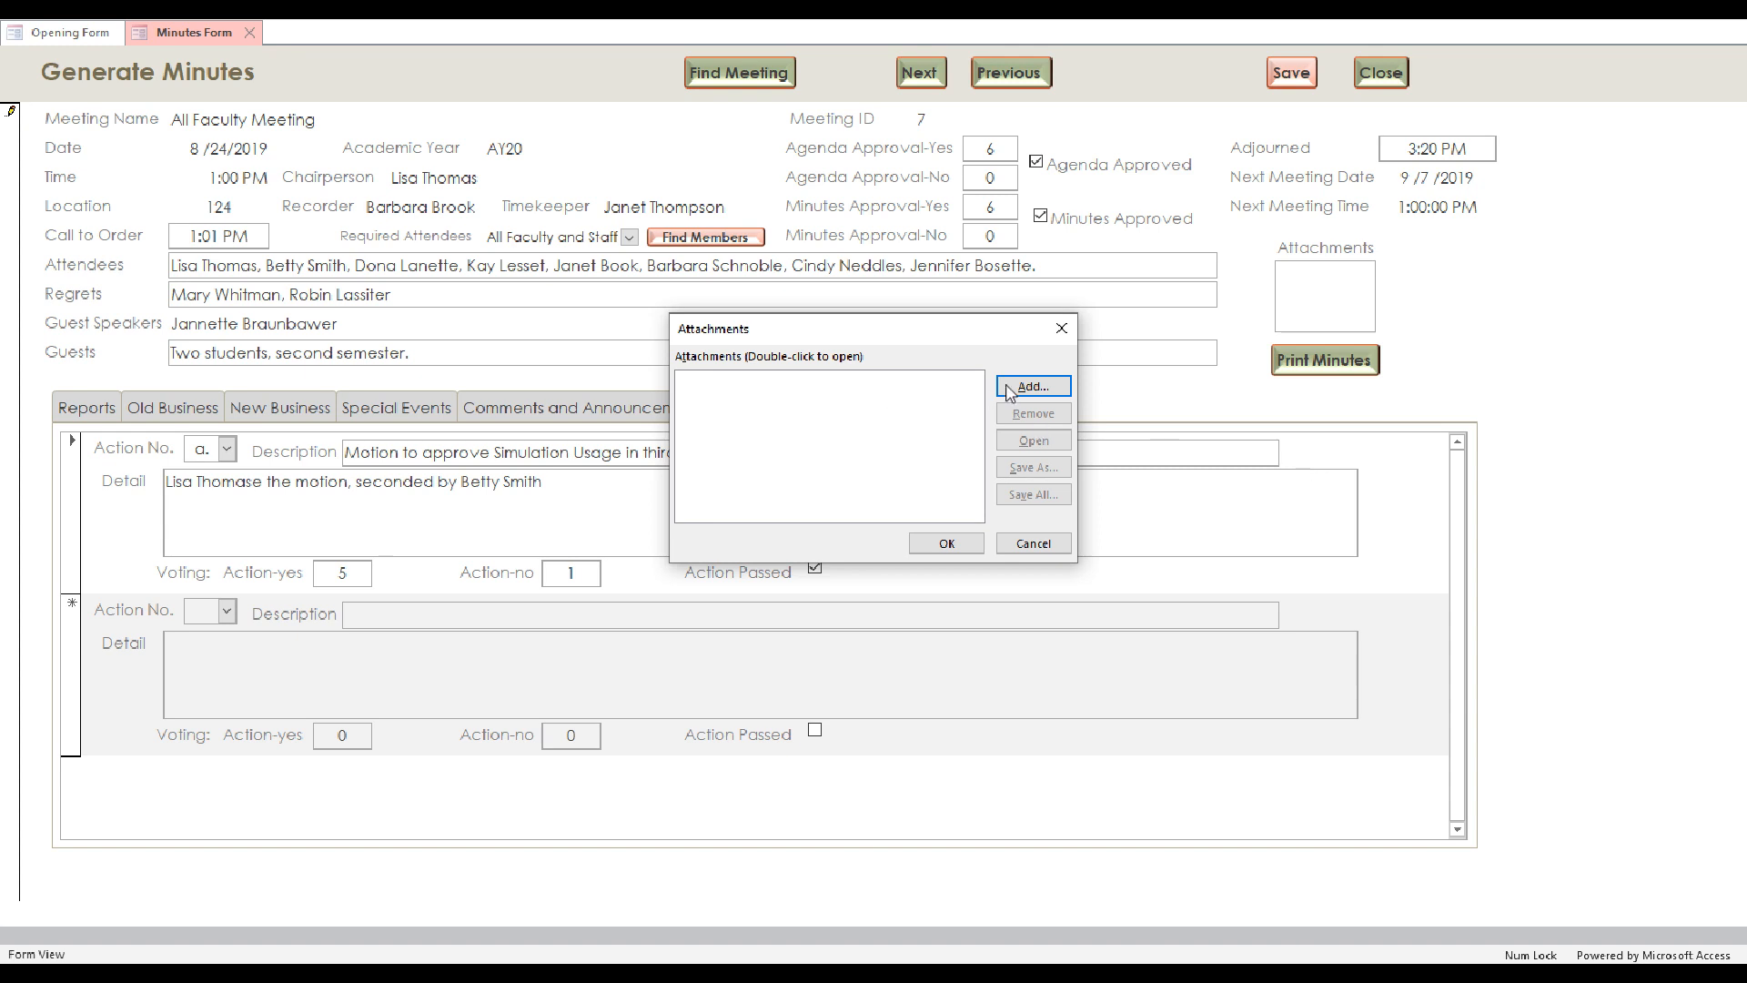
pyautogui.click(1049, 389)
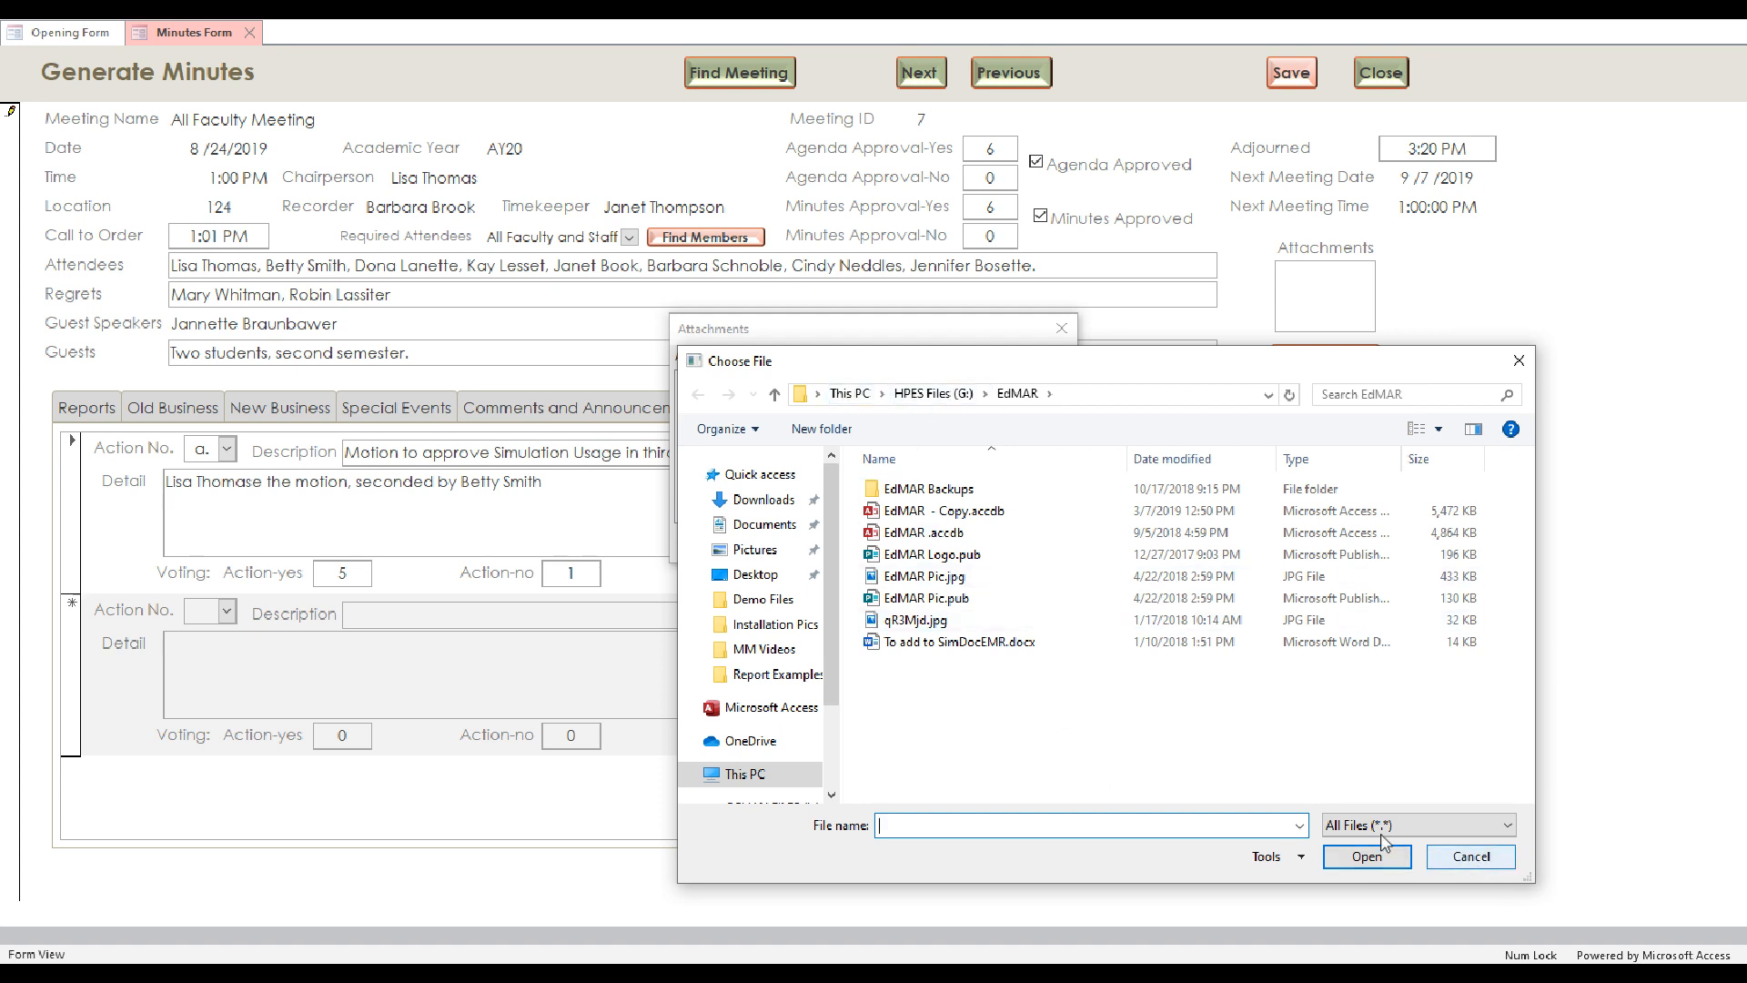
pyautogui.click(755, 599)
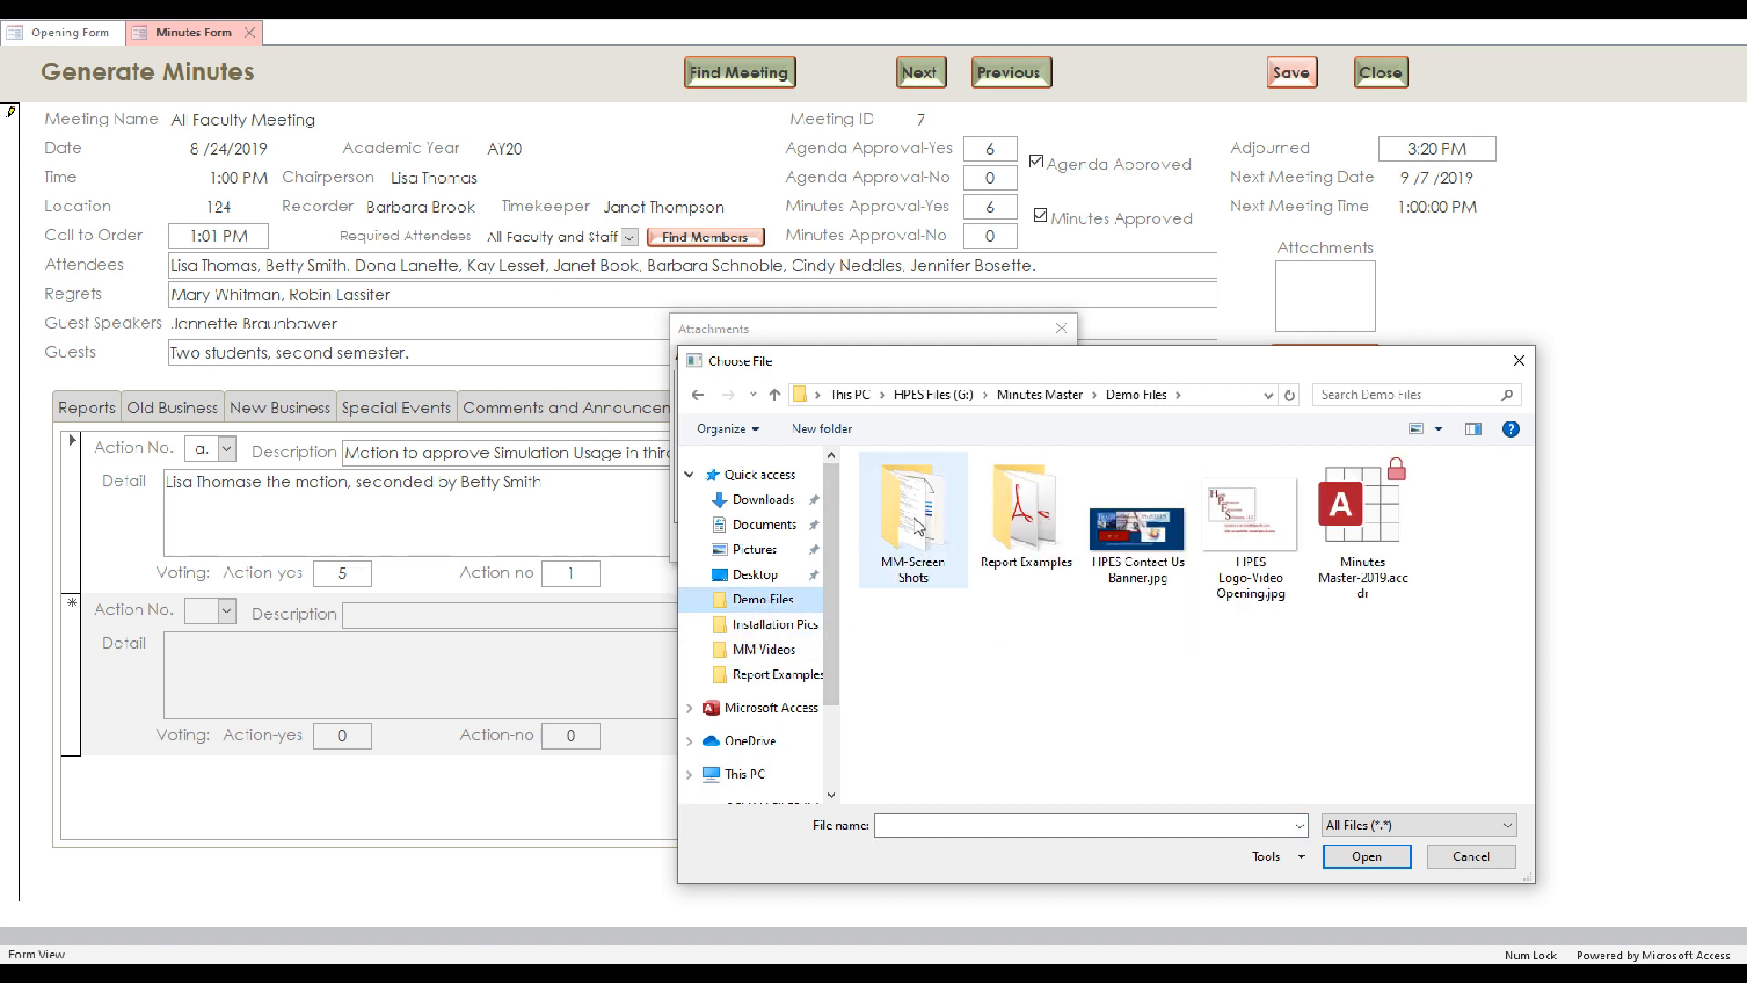
pyautogui.doubleClick(1018, 533)
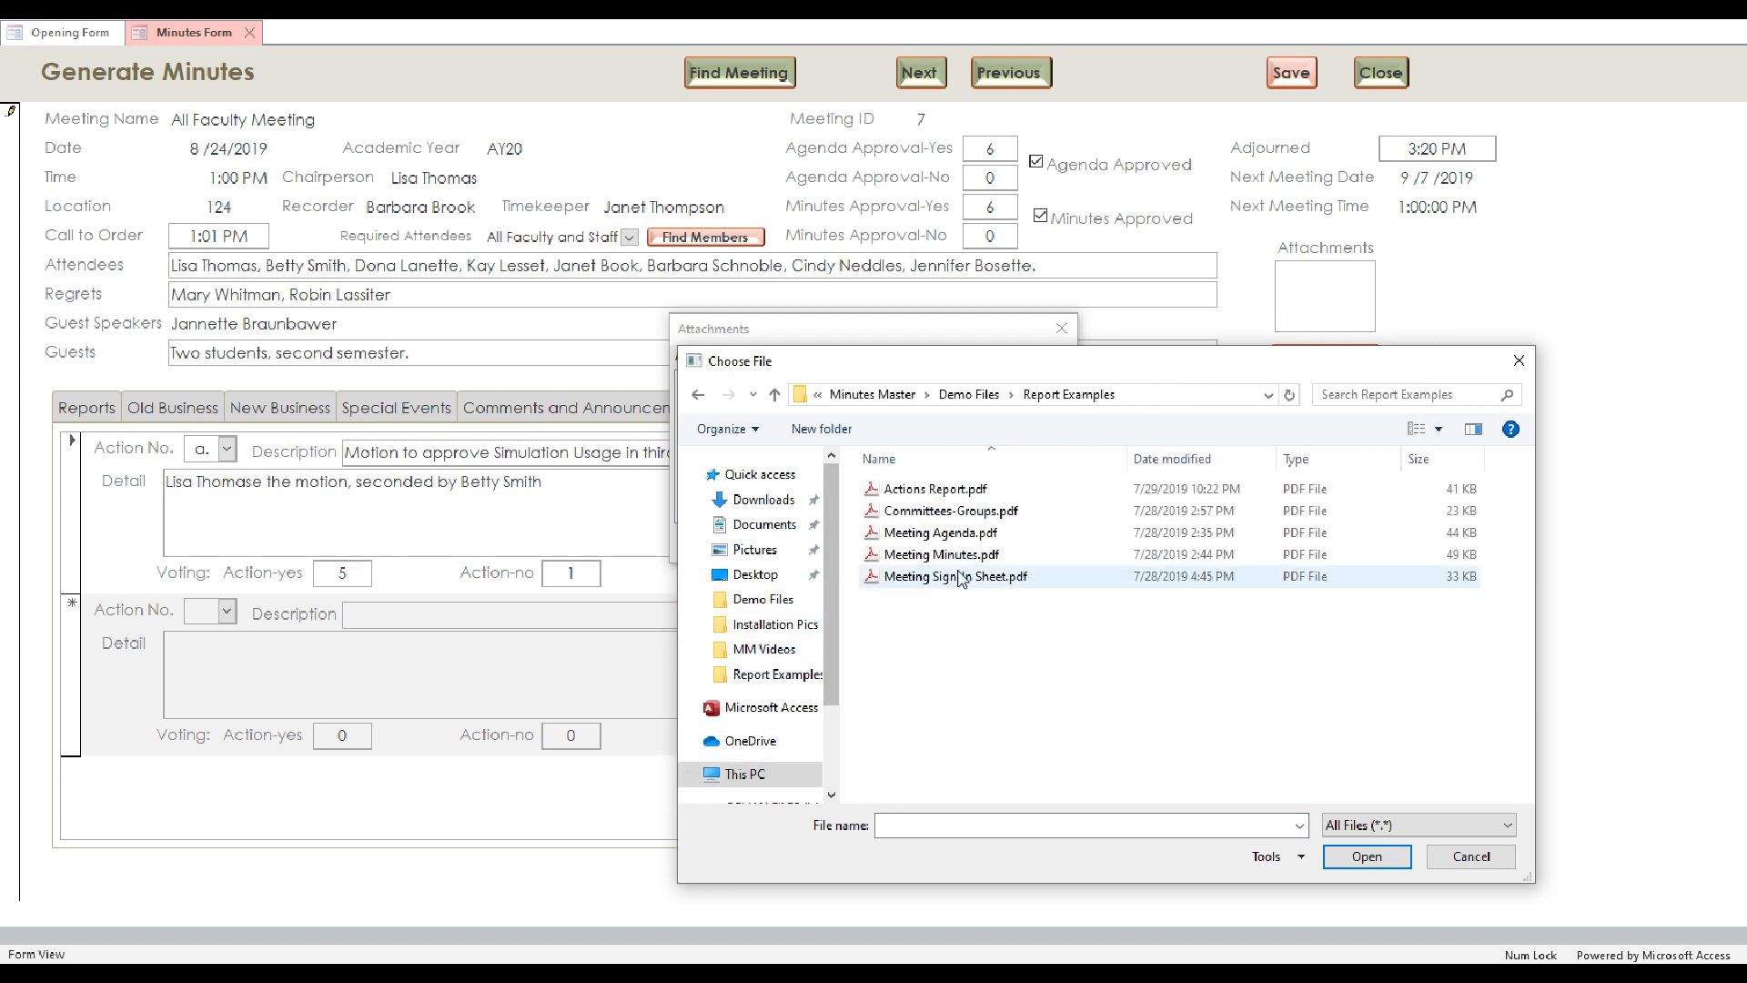
pyautogui.doubleClick(926, 578)
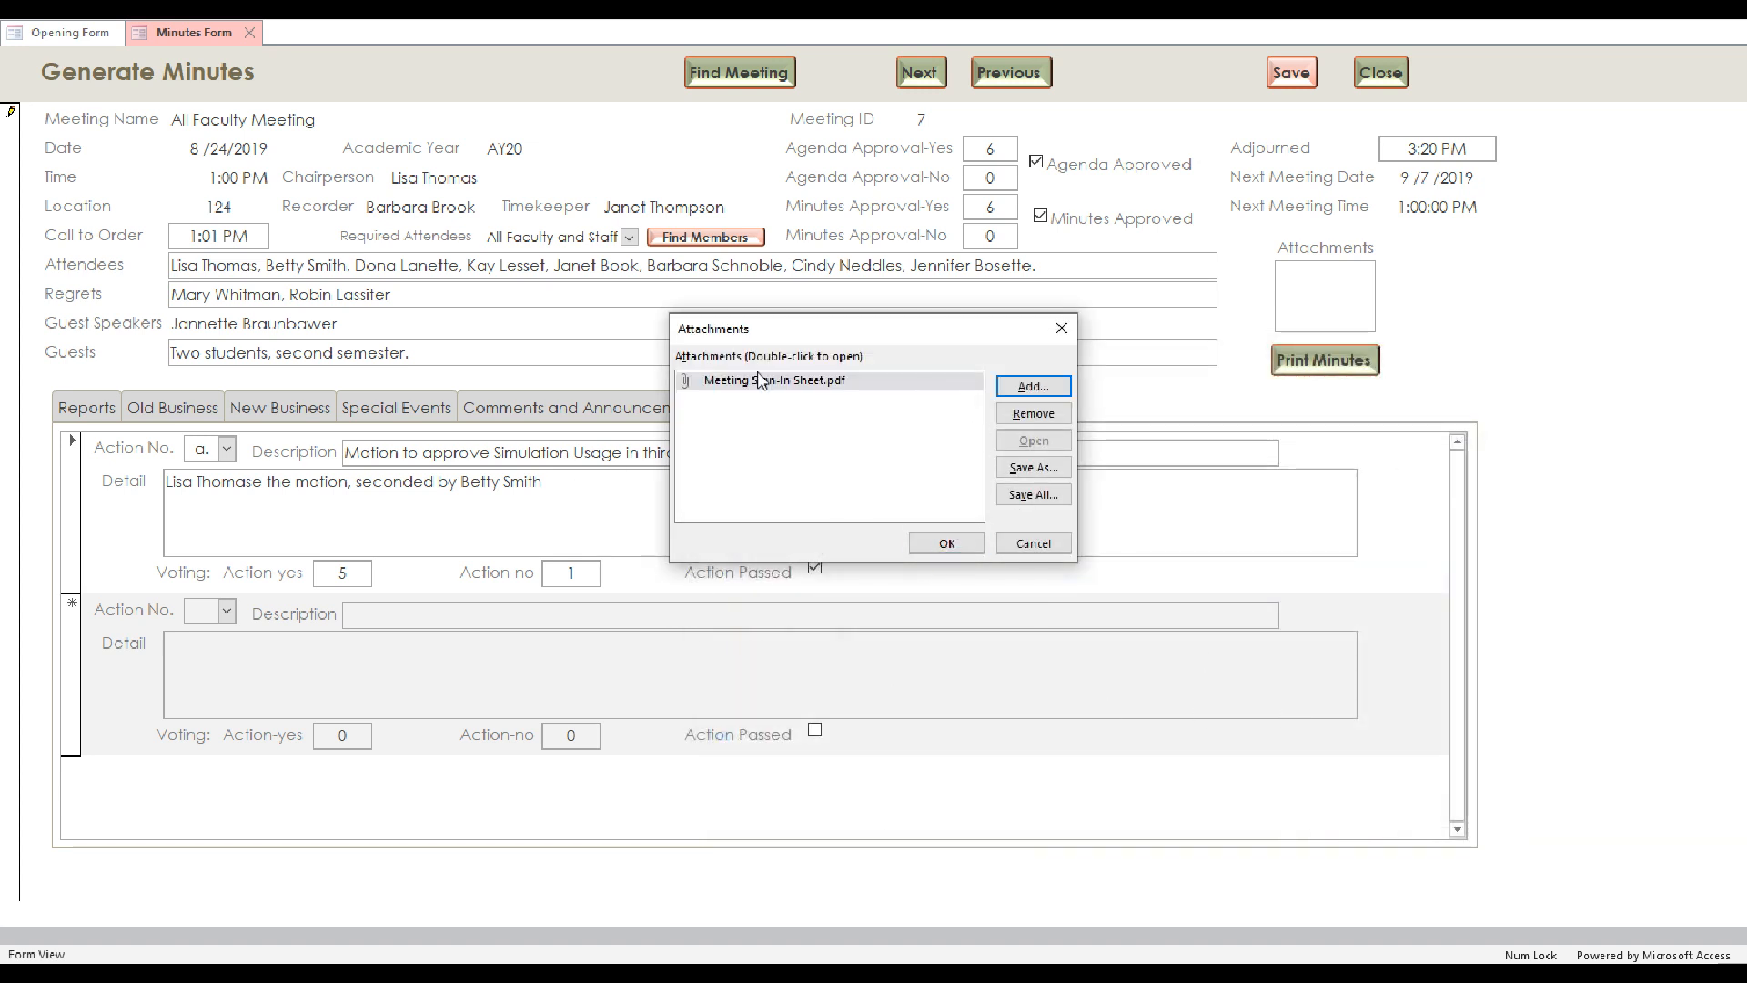
pyautogui.click(946, 542)
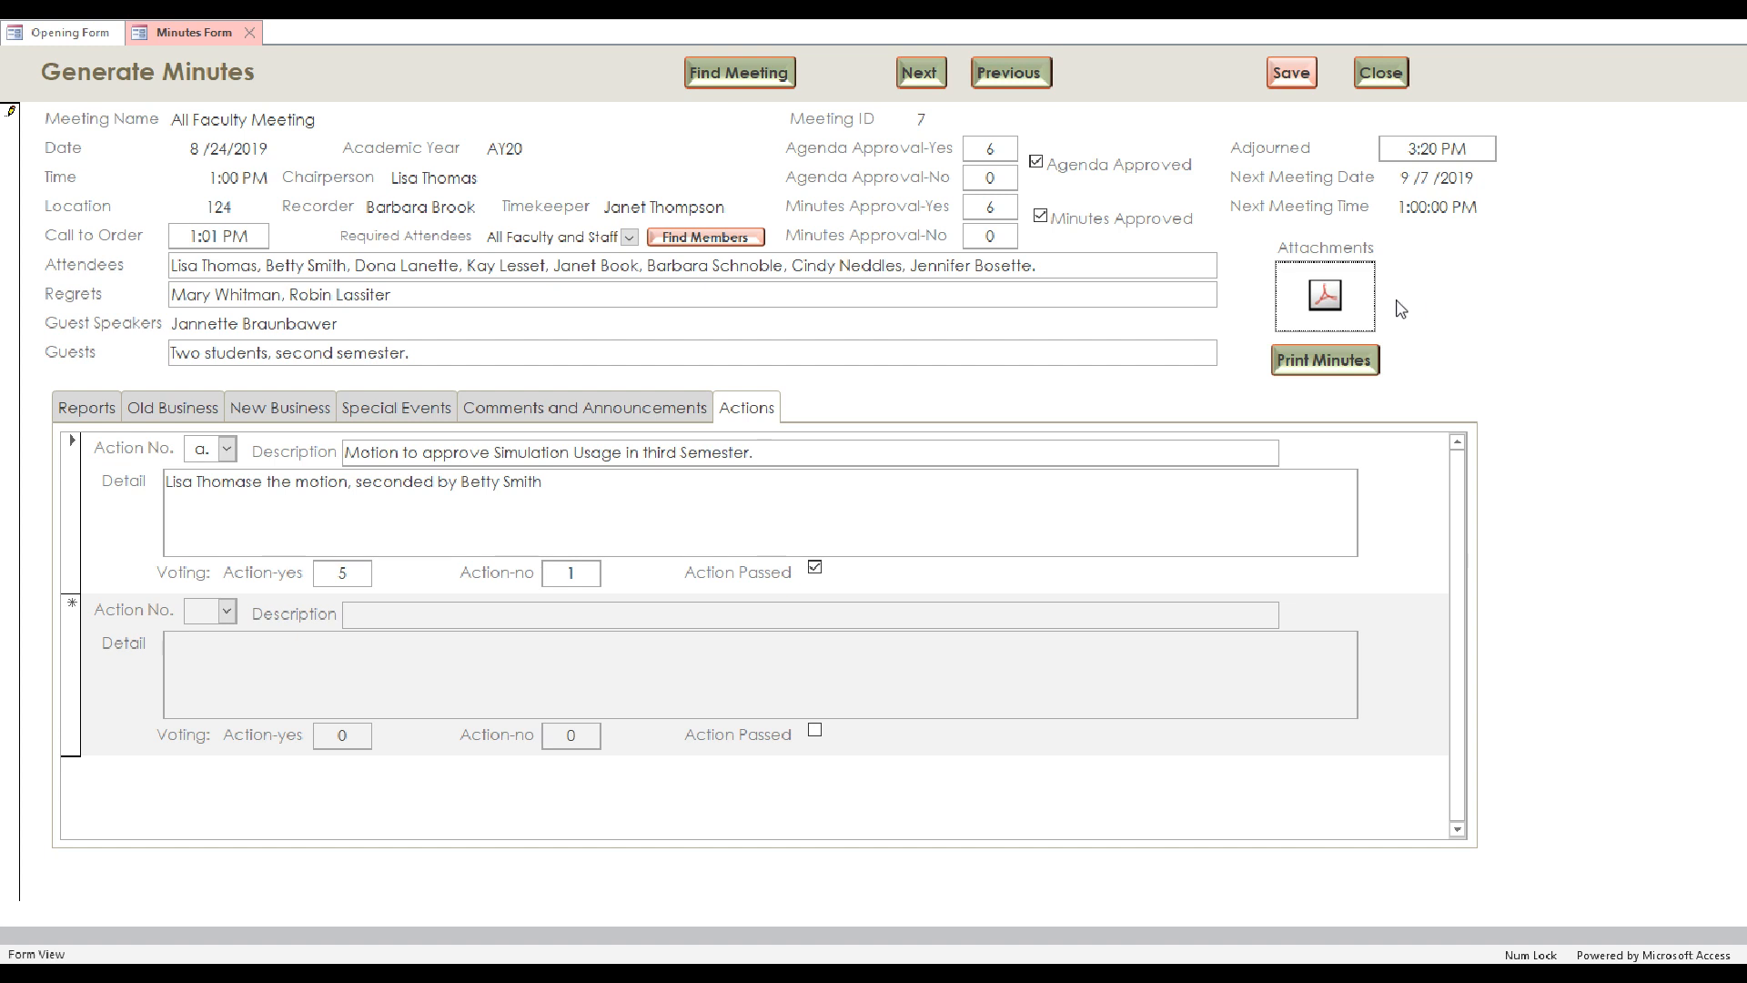
pyautogui.doubleClick(1329, 299)
pyautogui.doubleClick(778, 383)
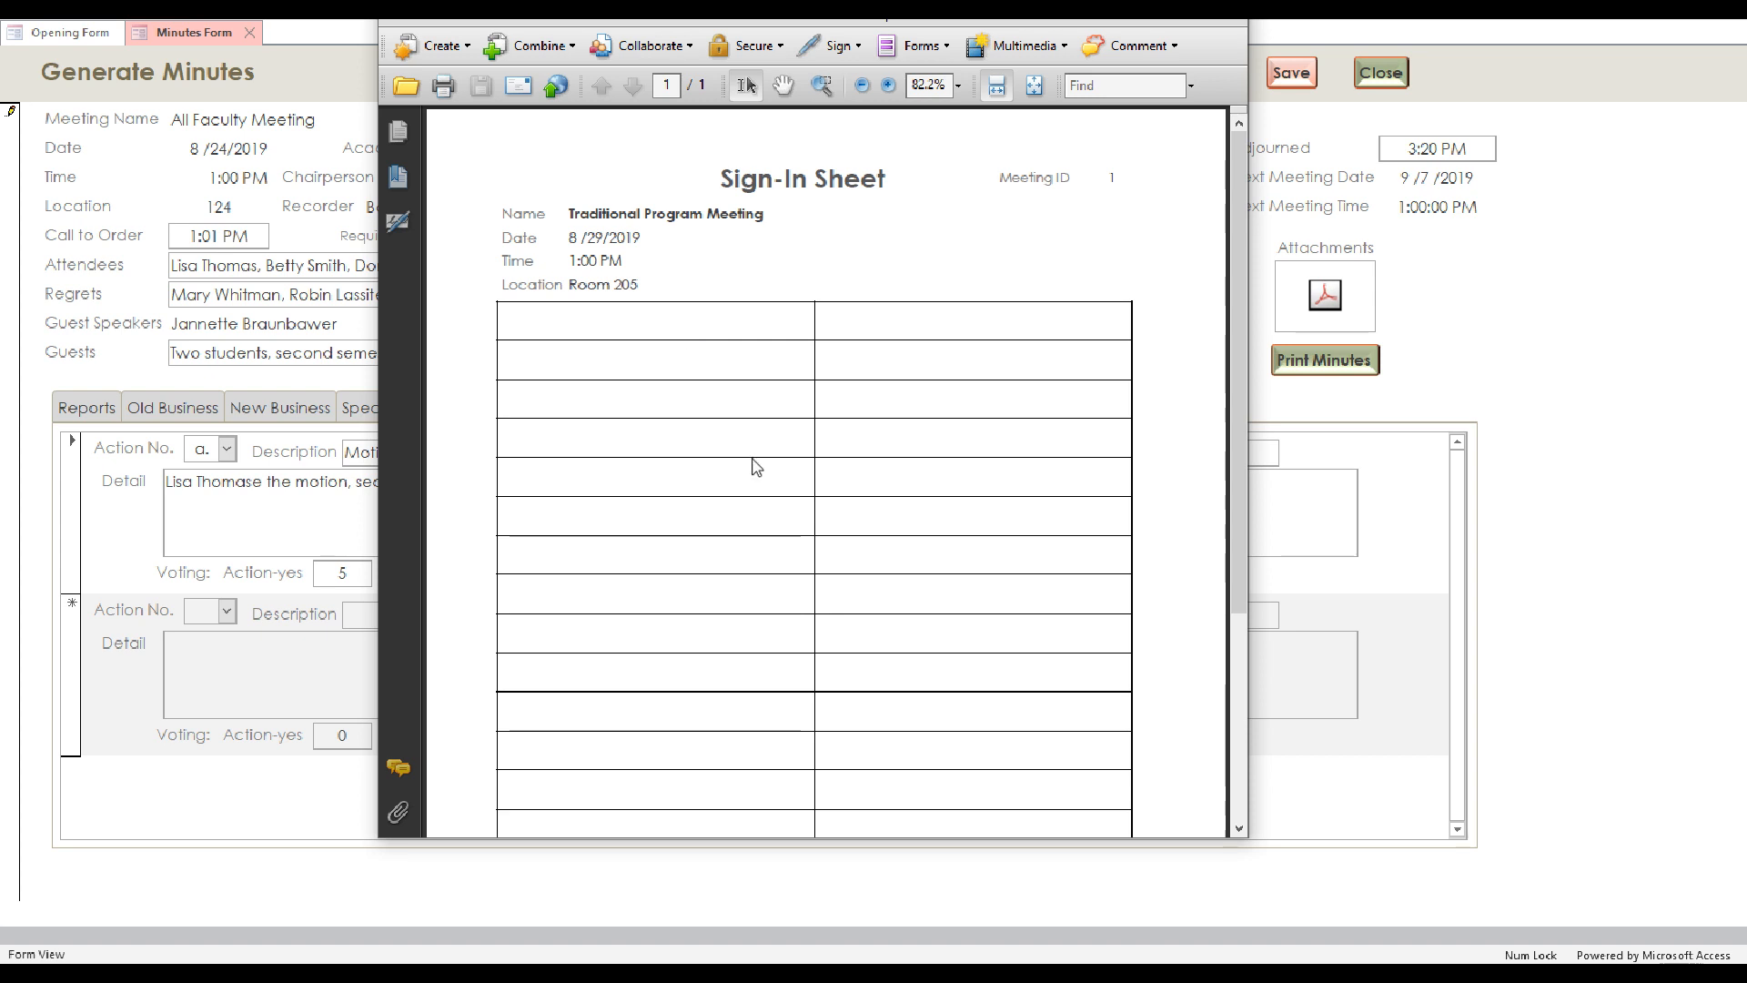
pyautogui.click(1244, 29)
pyautogui.click(953, 546)
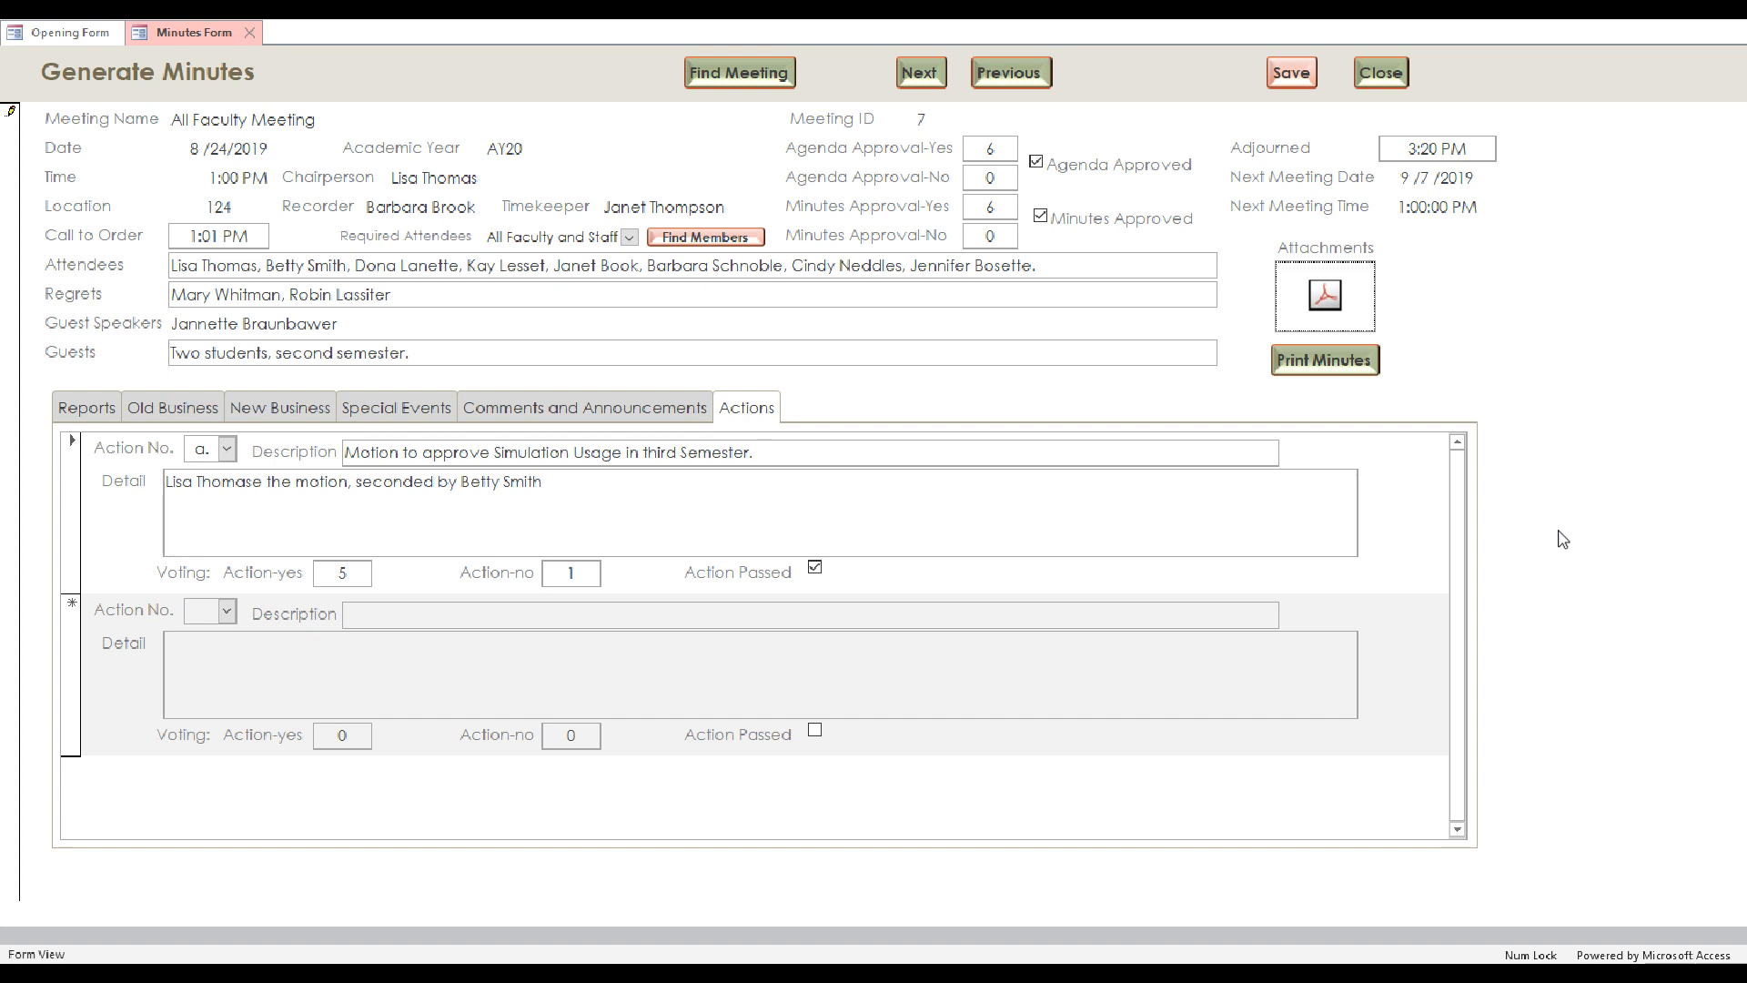
# Save the meeting record and read through the first pages of the printed minutes.
pyautogui.click(1291, 73)
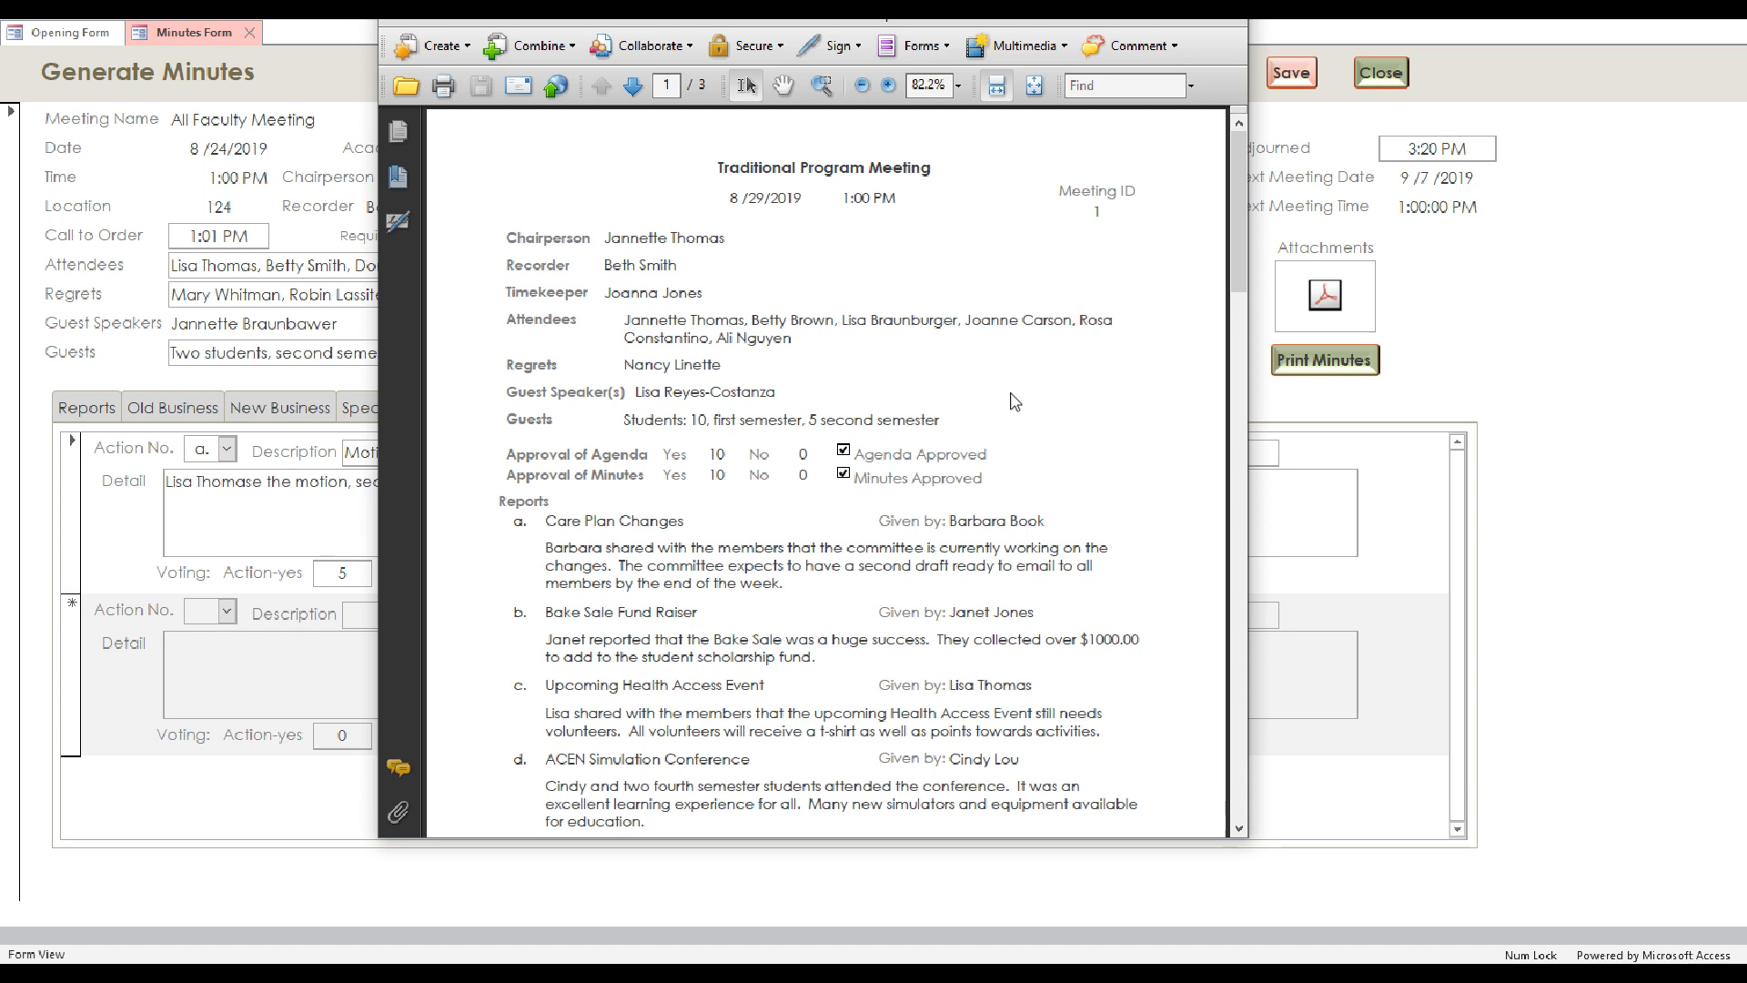
pyautogui.scroll(-1, 1015, 402)
pyautogui.scroll(-1, 1014, 403)
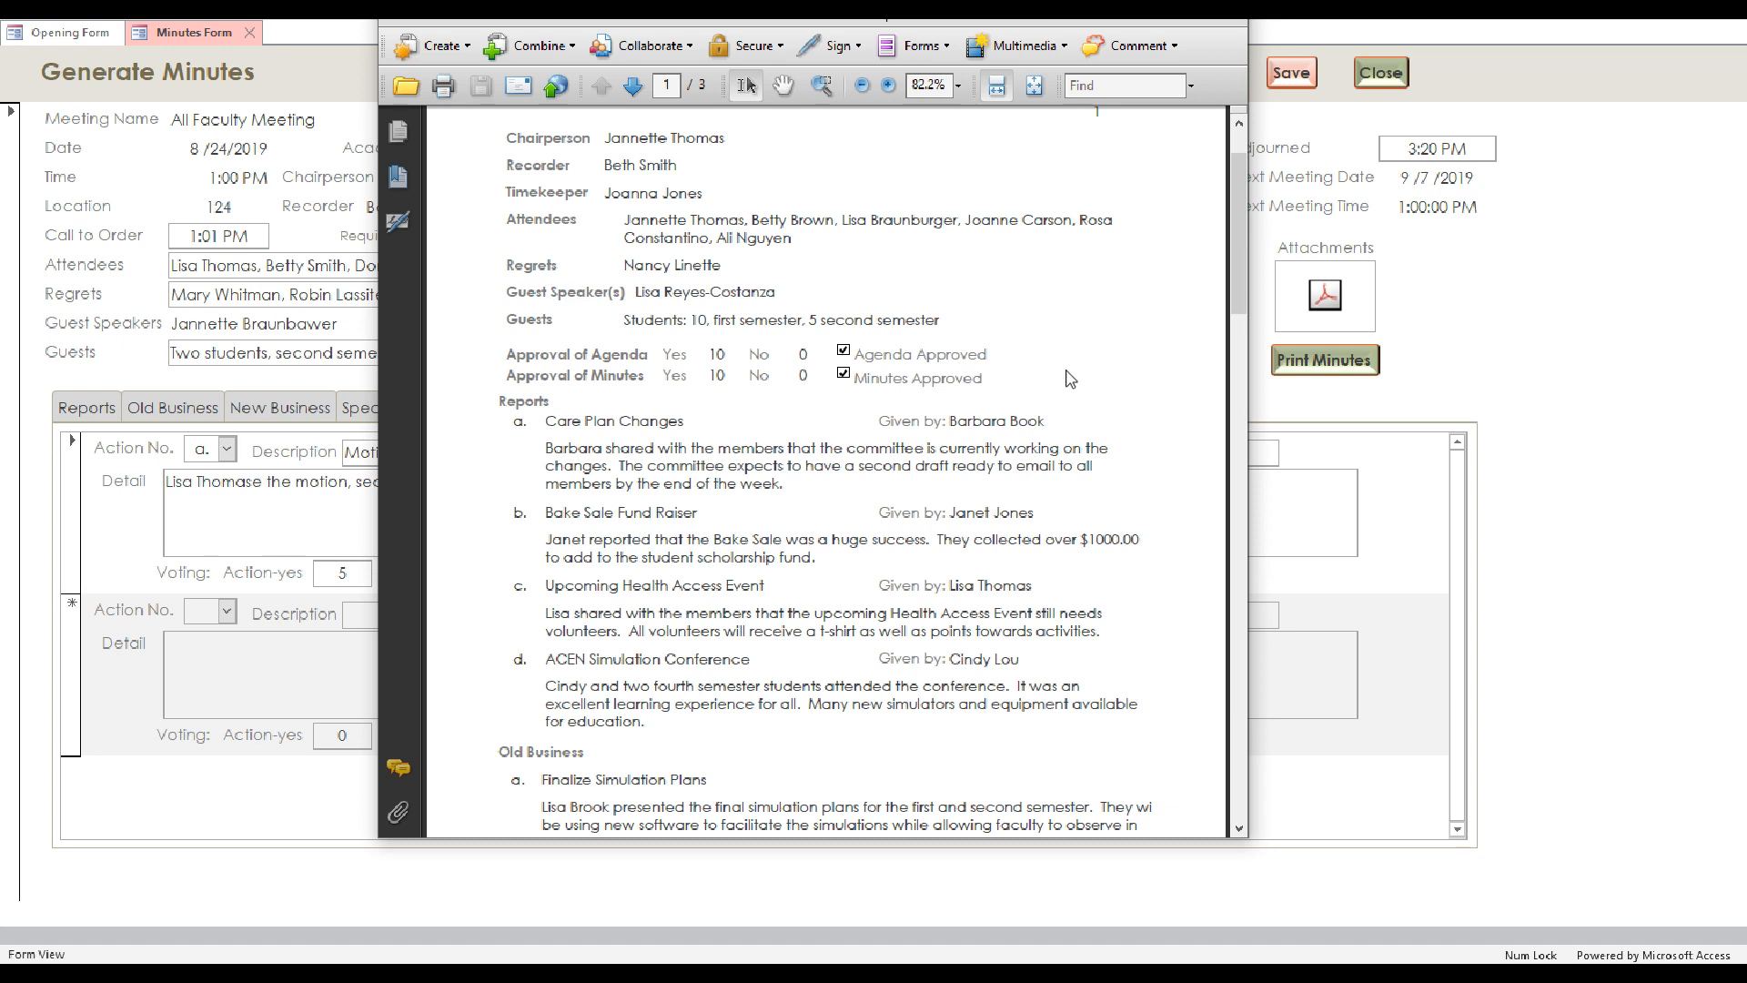
pyautogui.scroll(-1, 1060, 369)
pyautogui.scroll(-1, 1058, 369)
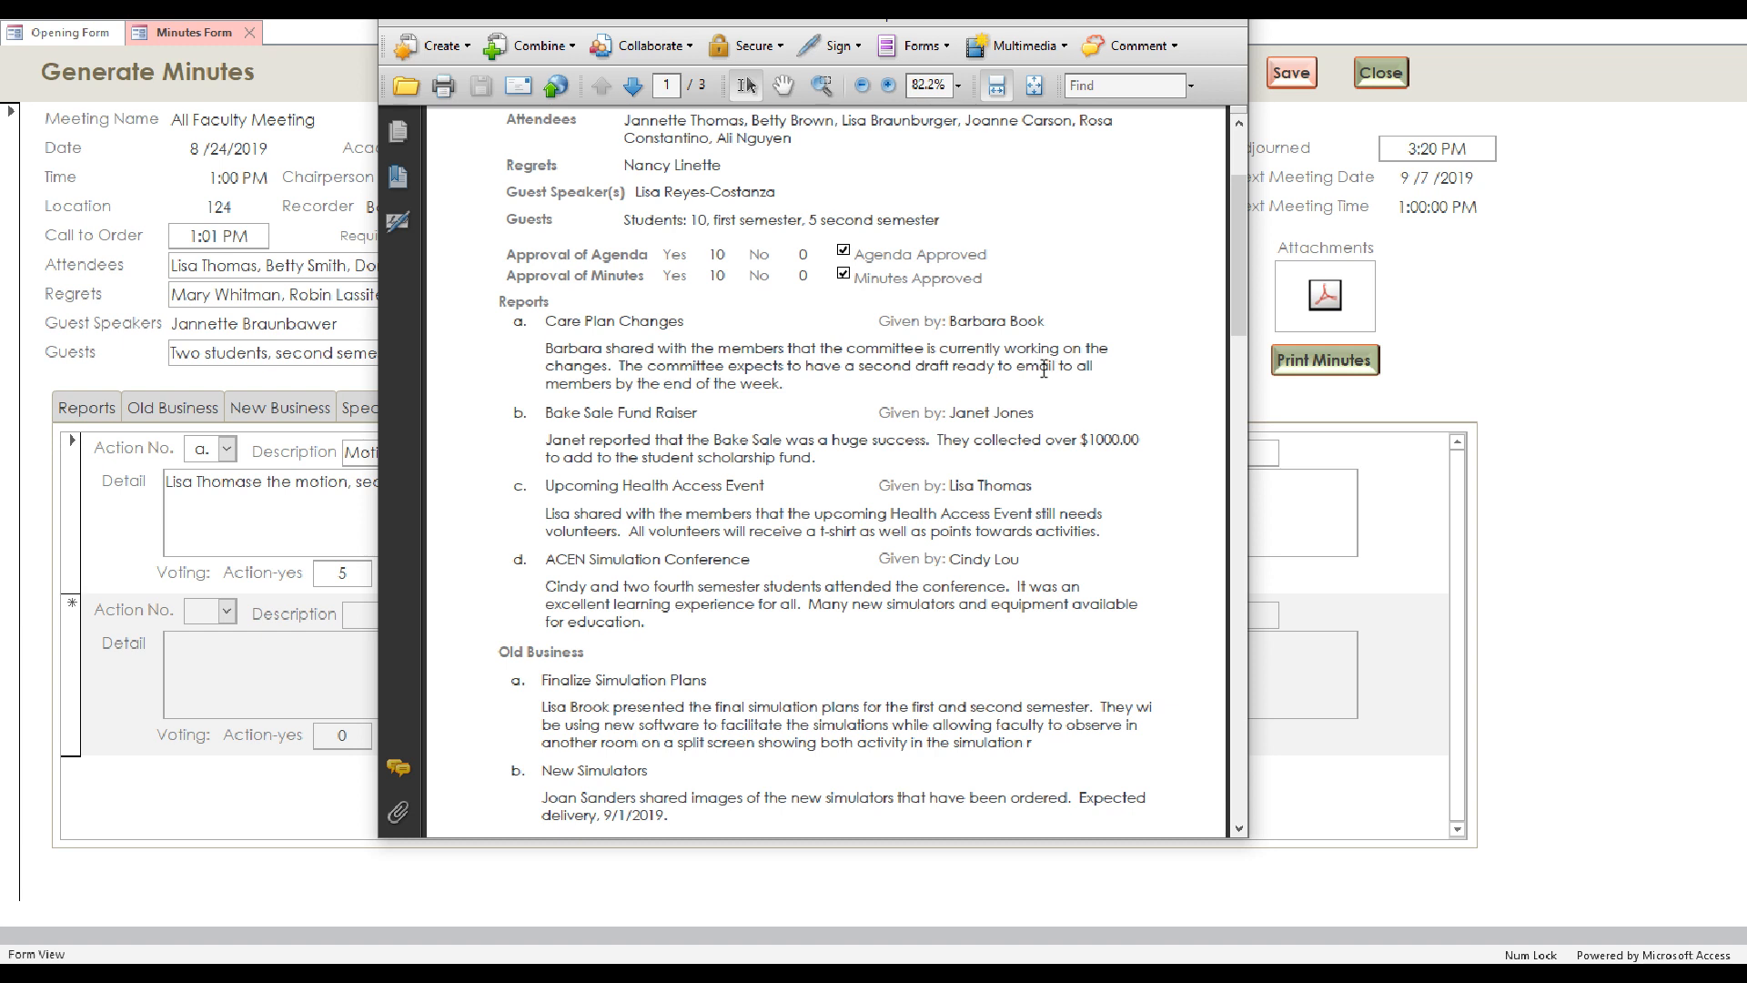
pyautogui.scroll(-1, 1045, 369)
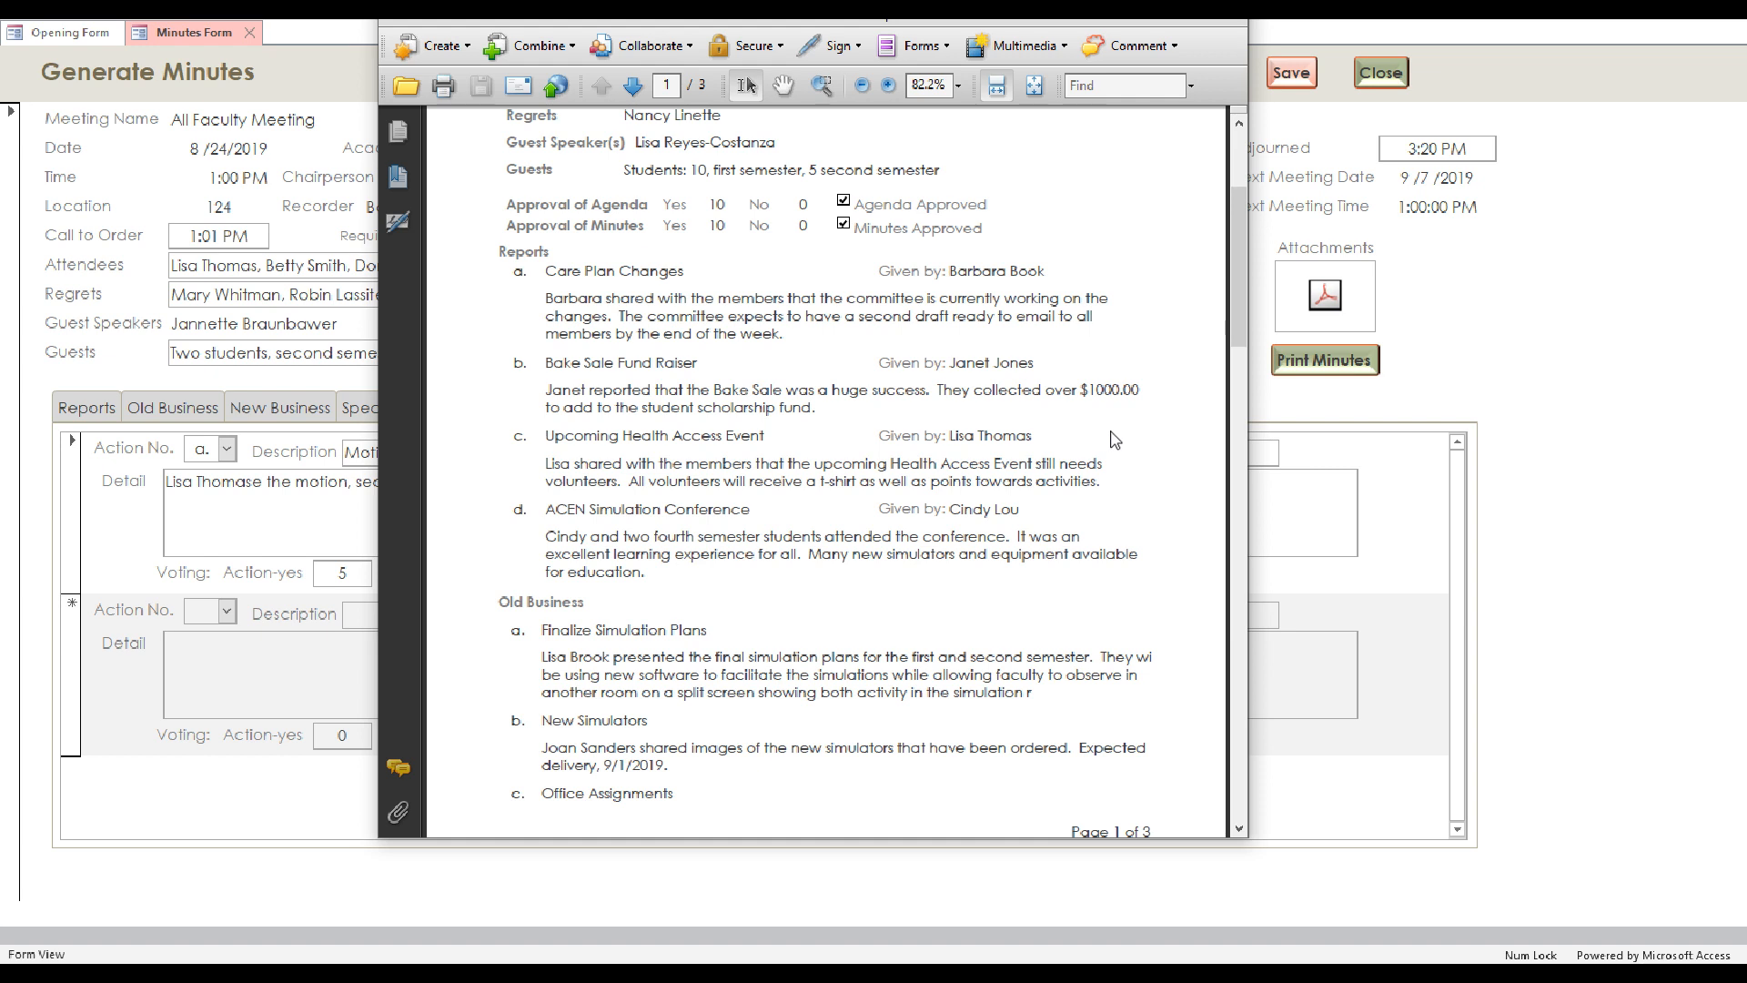
pyautogui.scroll(-4, 1108, 439)
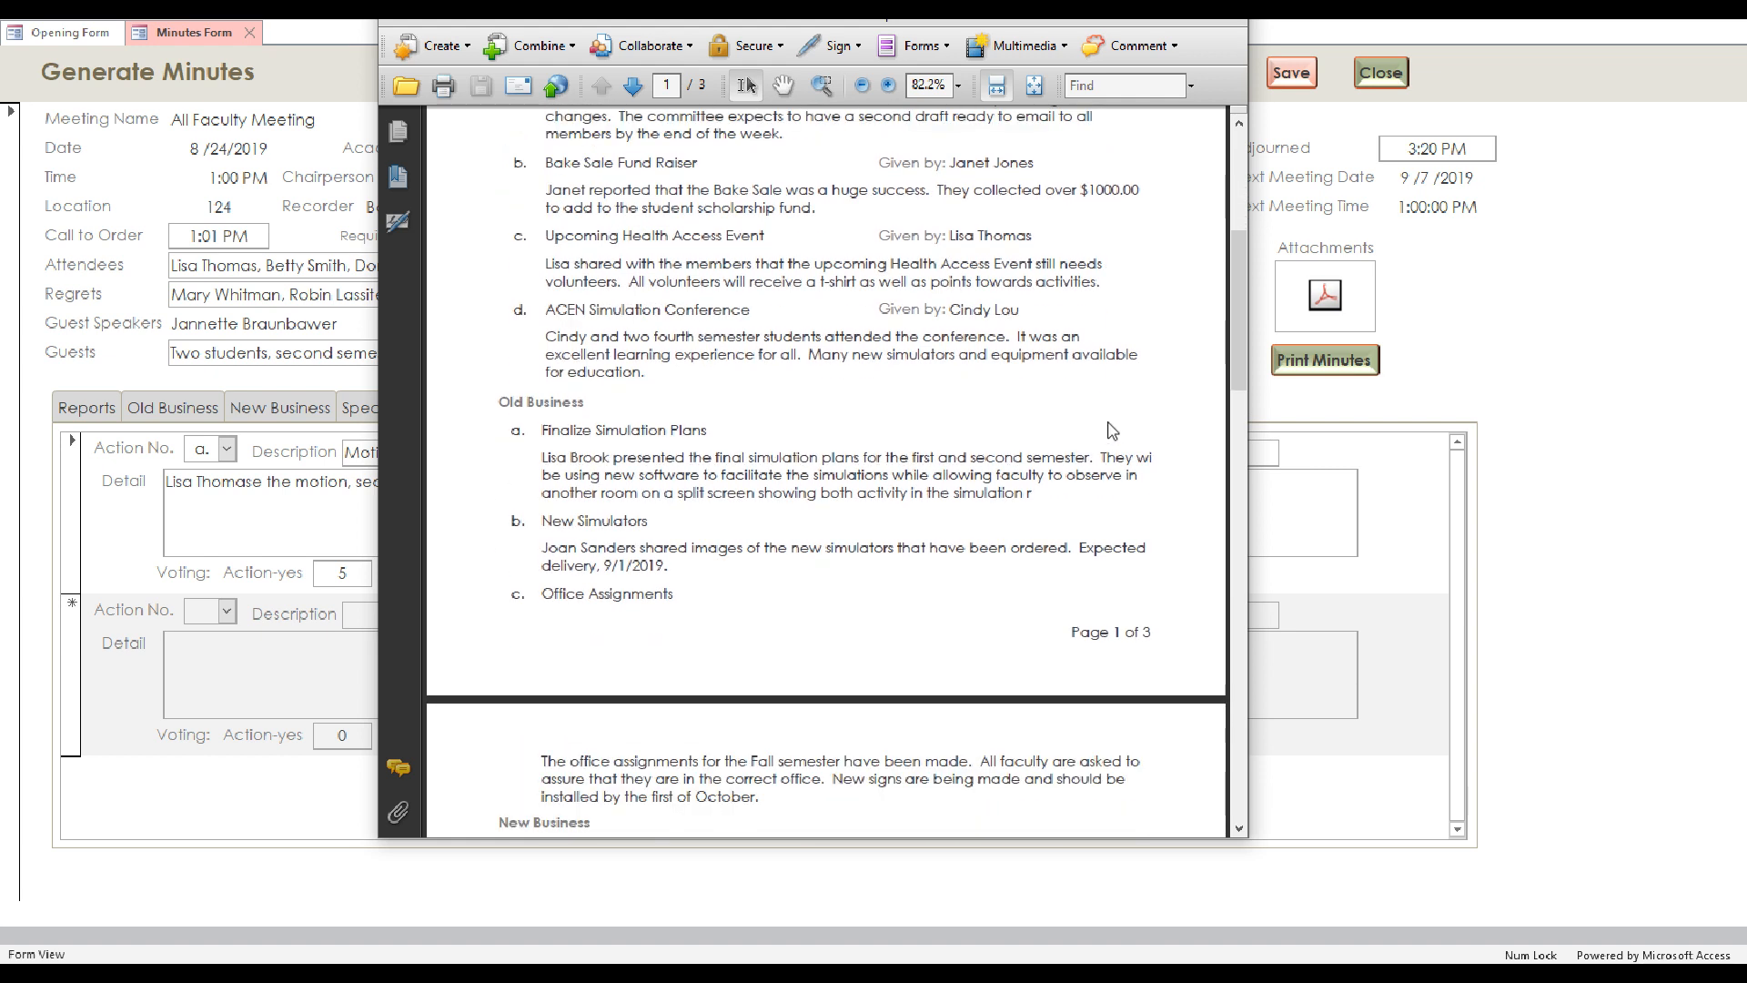
pyautogui.scroll(-2, 1108, 432)
pyautogui.scroll(-8, 1104, 421)
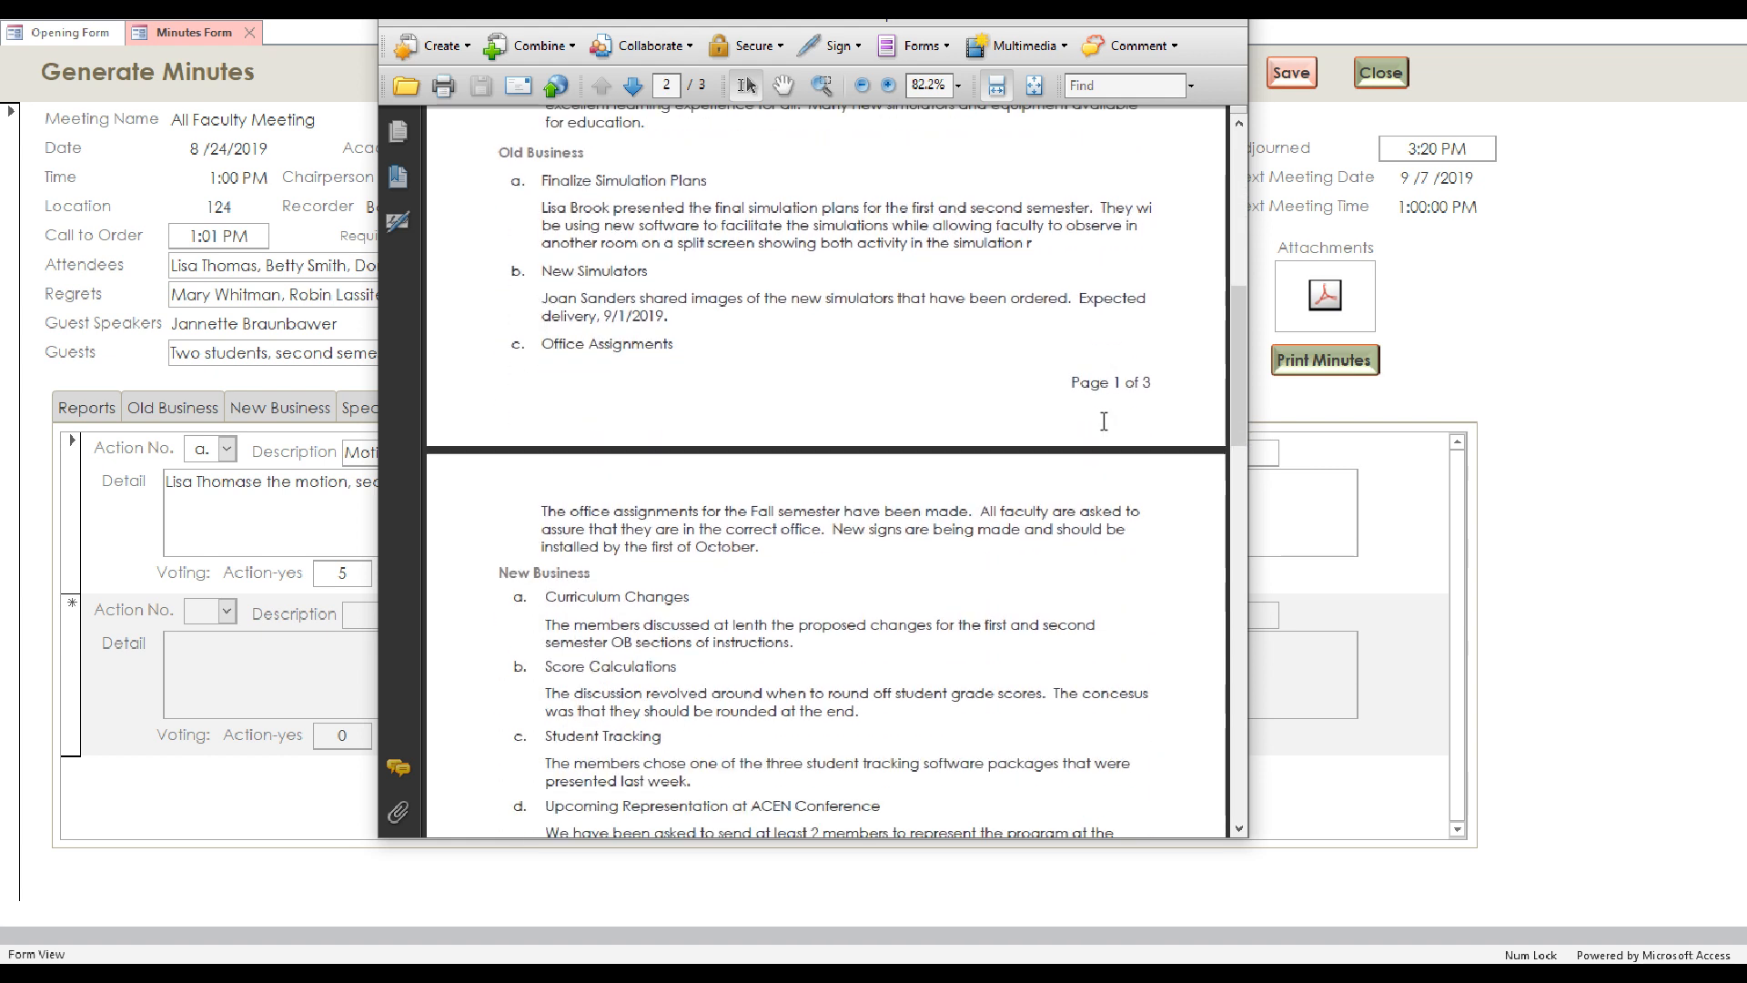
# Read the minutes' final page with the two motions and adjournment, then close Acrobat.
pyautogui.scroll(-1, 1103, 421)
pyautogui.scroll(-5, 1102, 421)
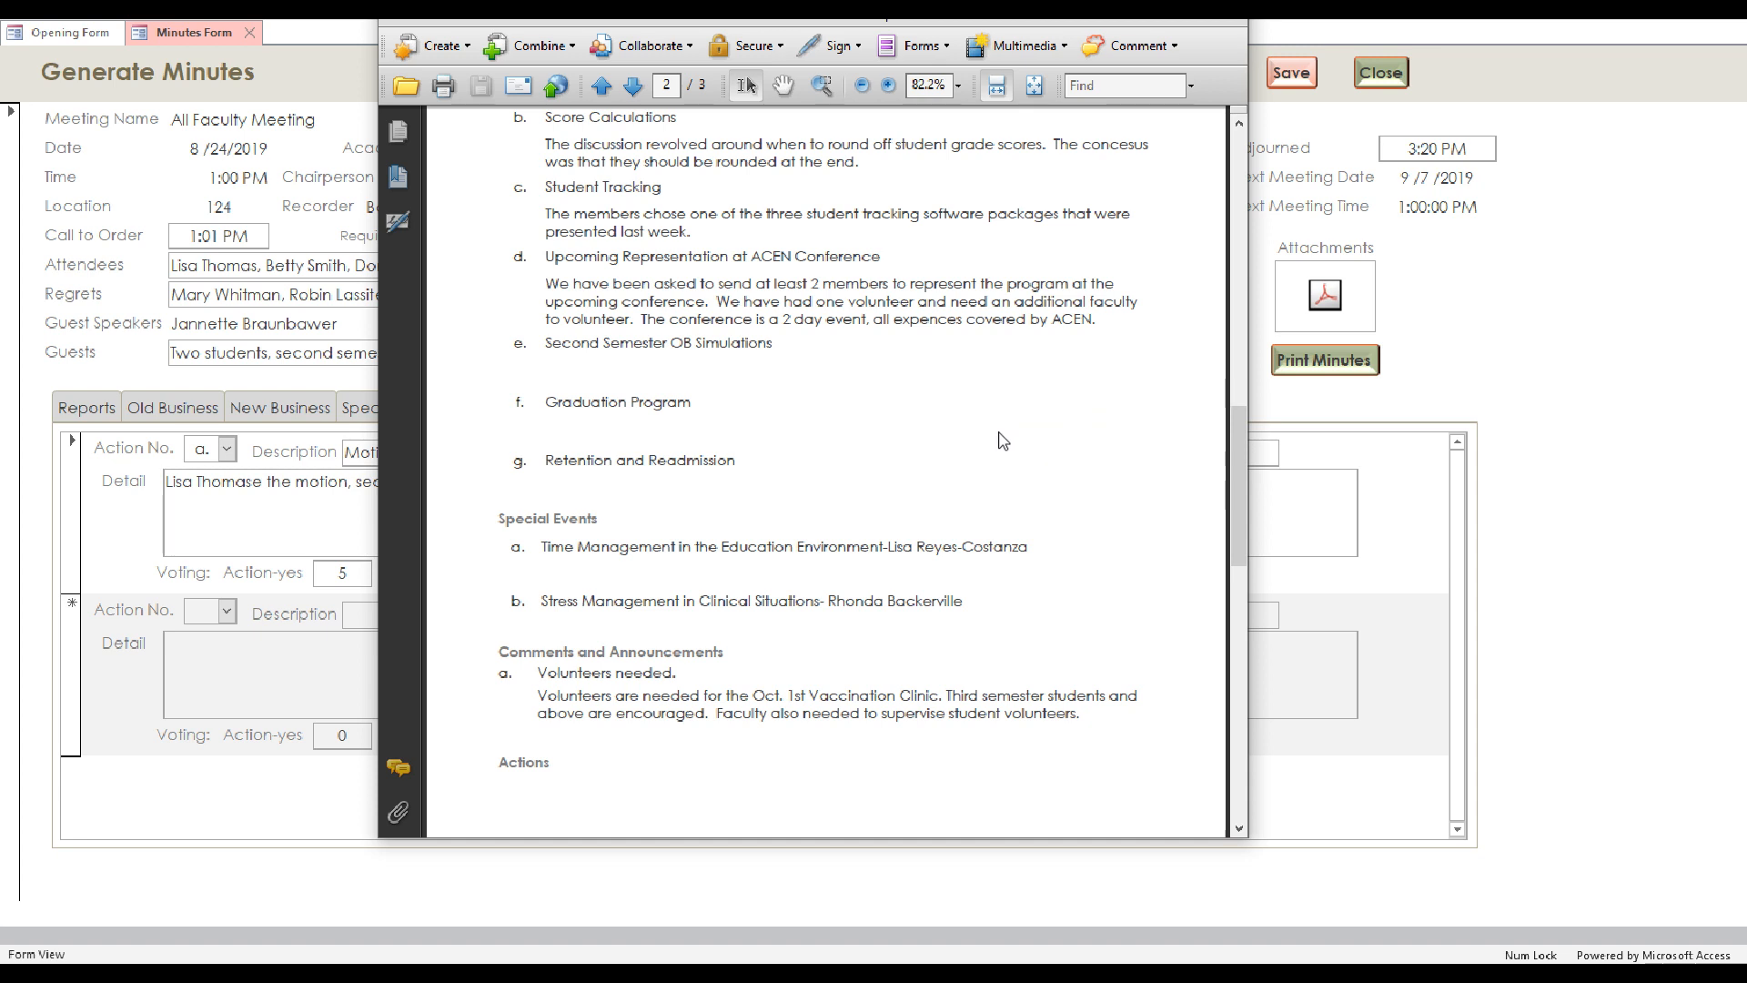
pyautogui.scroll(-1, 1002, 441)
pyautogui.scroll(-3, 1002, 439)
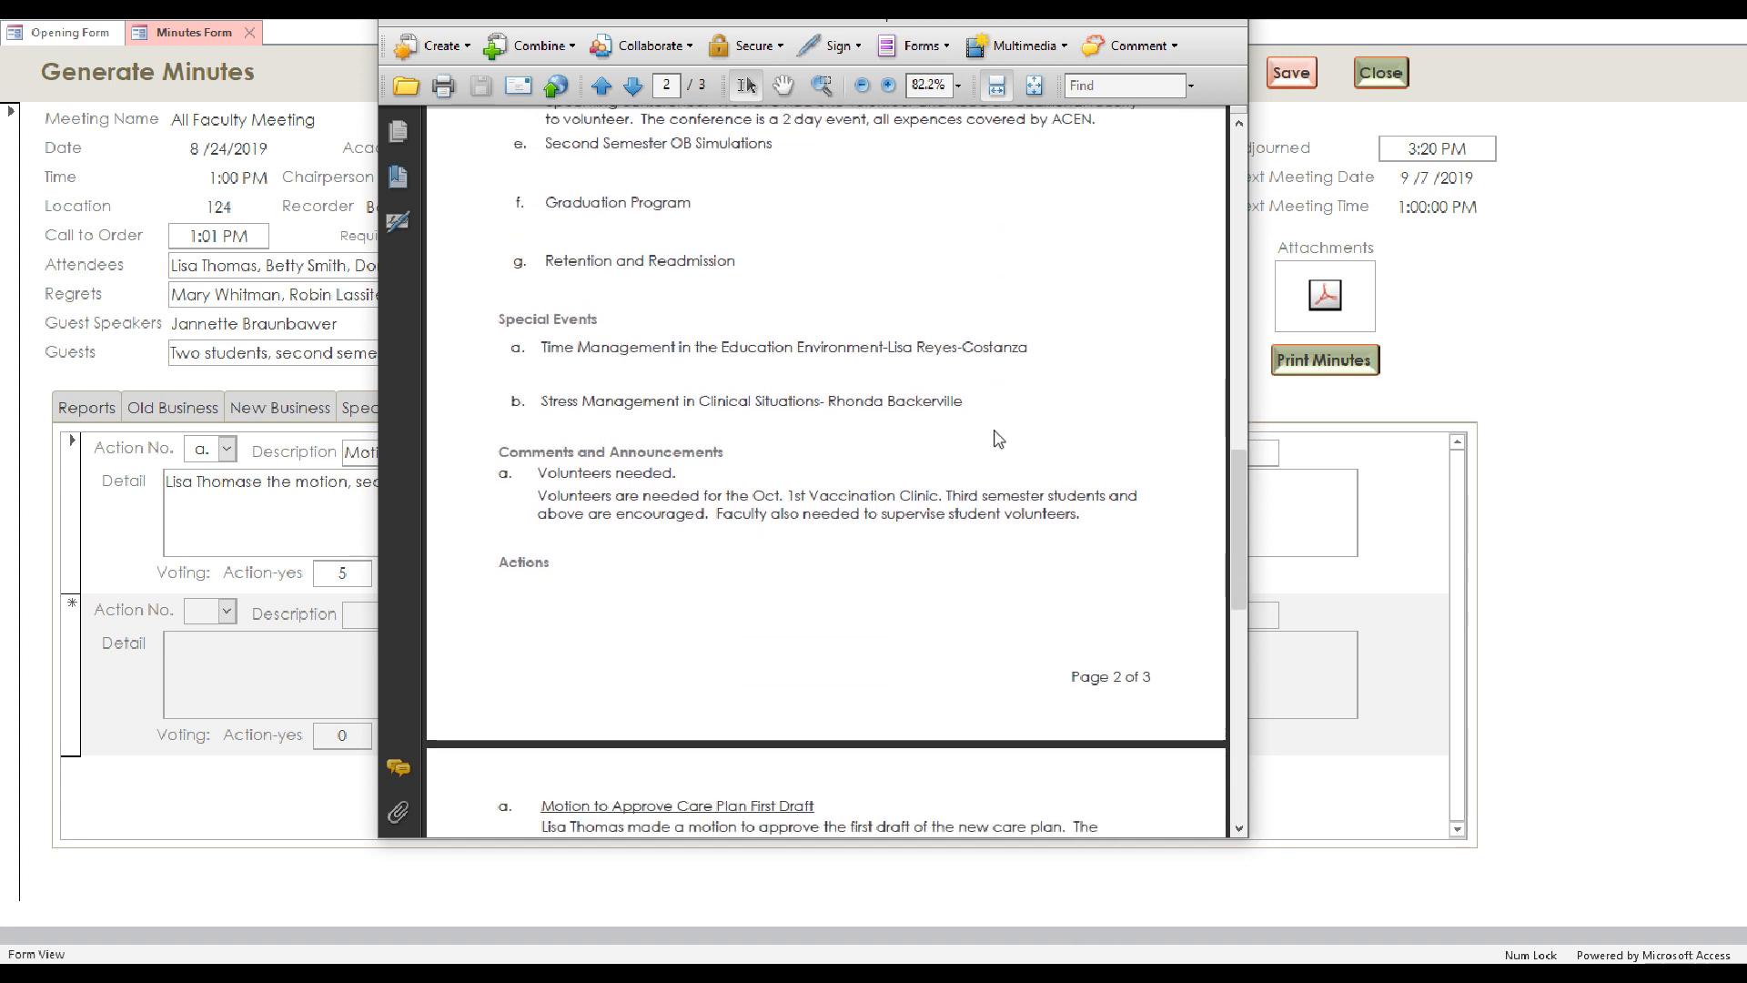
pyautogui.scroll(-4, 998, 440)
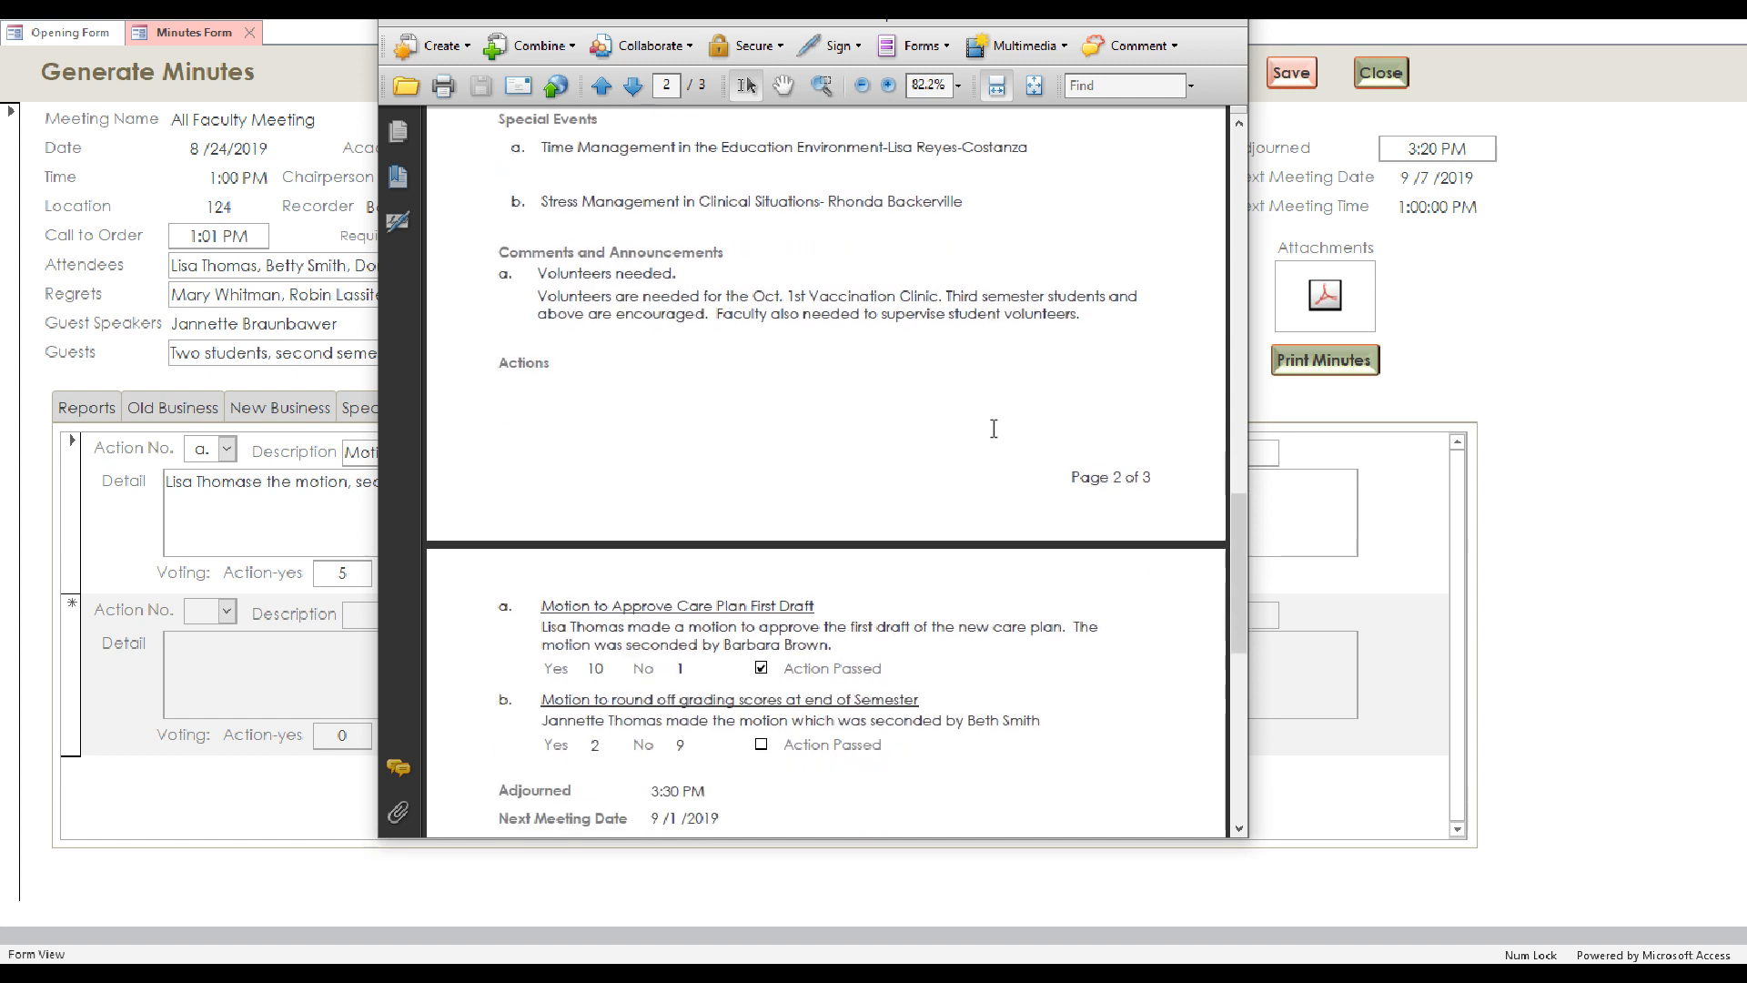
pyautogui.scroll(-7, 993, 428)
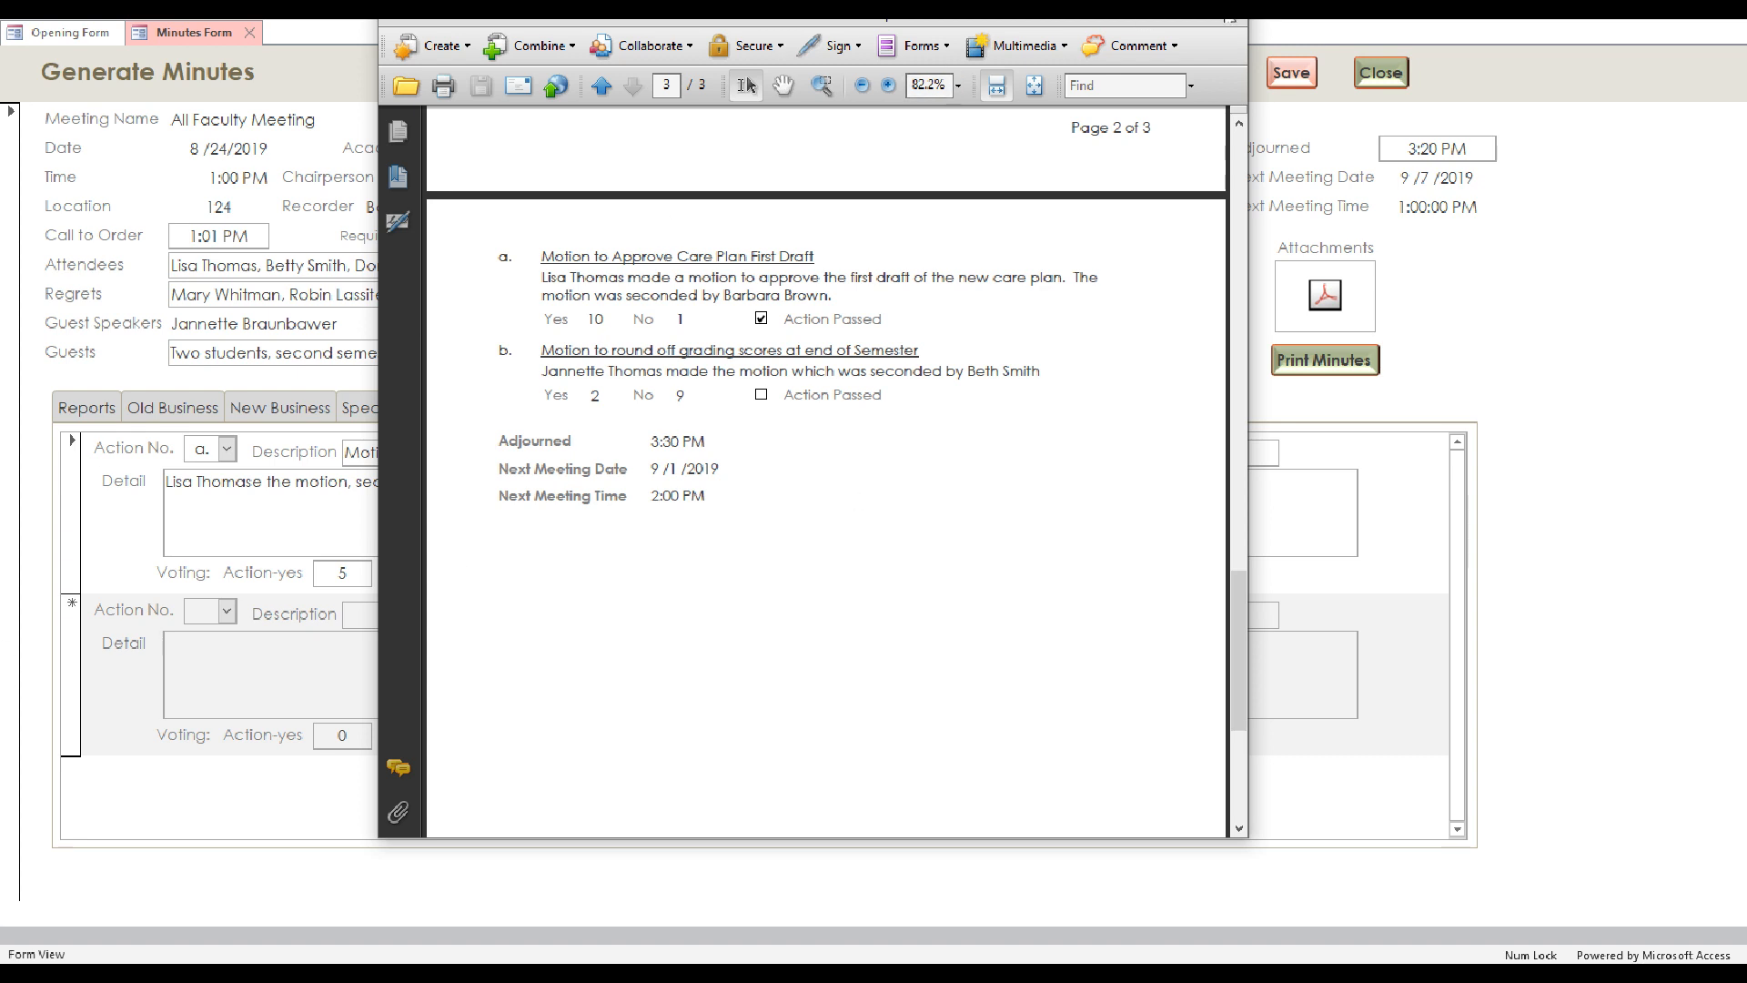
pyautogui.click(1227, 11)
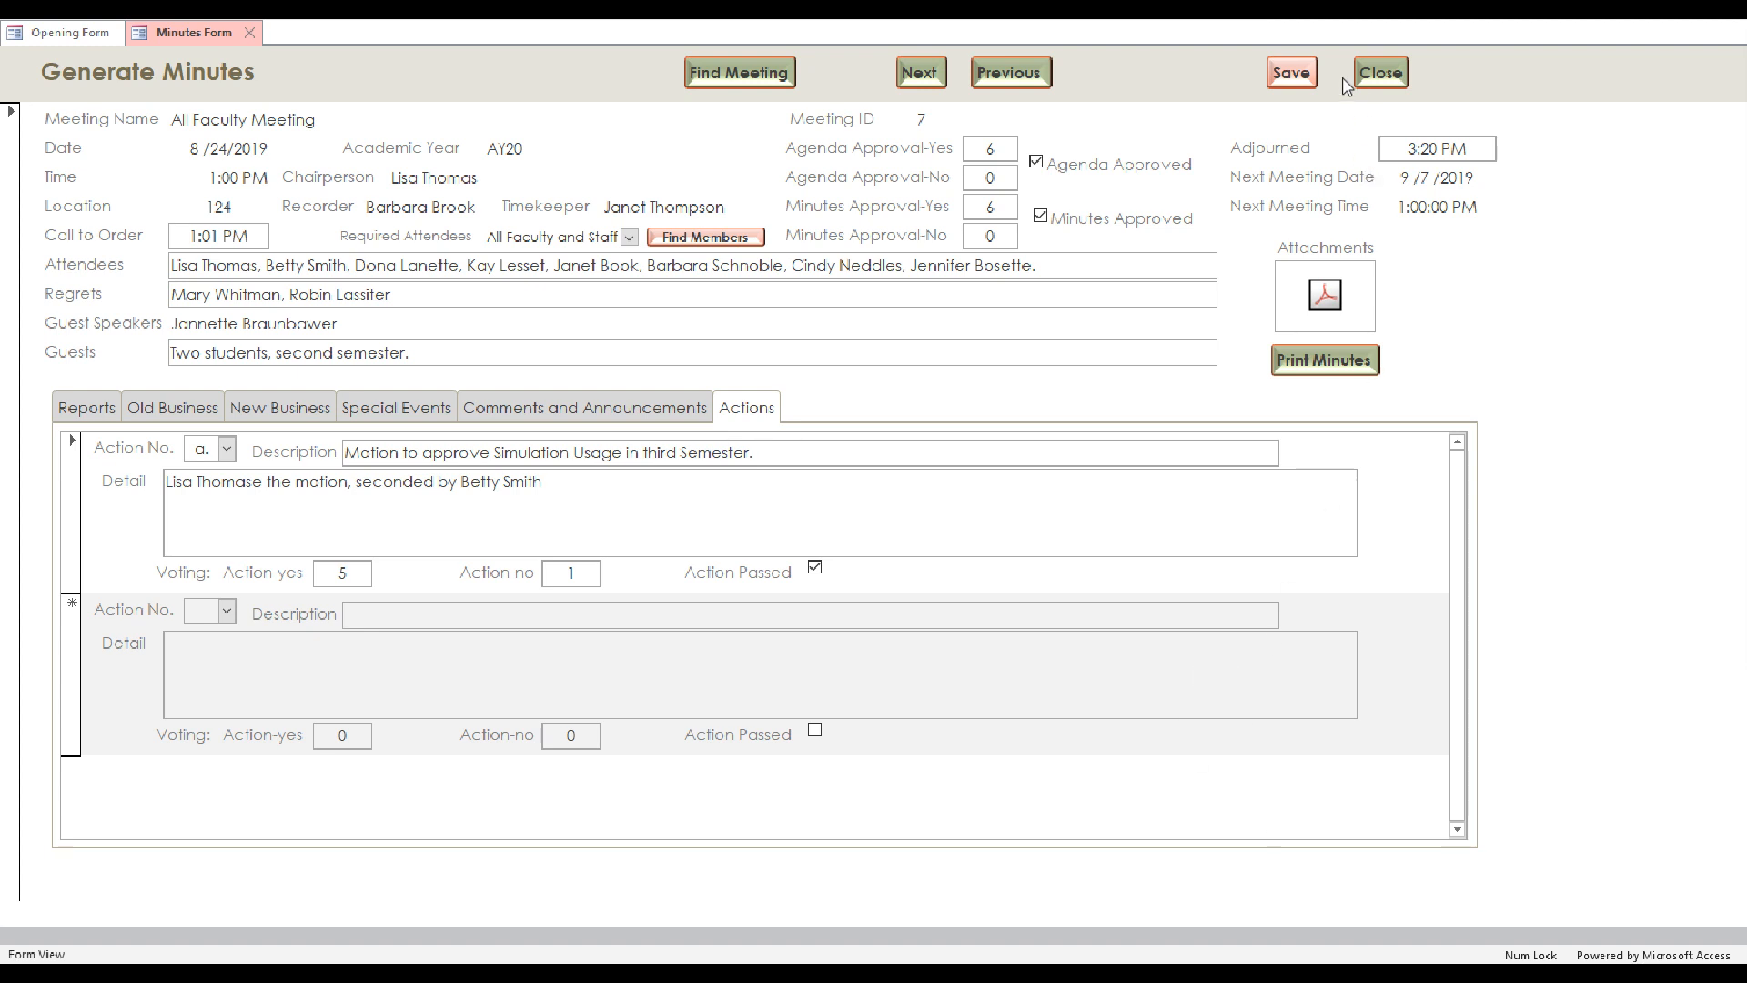
# Close the minutes form, review the one-page AY20 Program Actions Report, then close Acrobat.
pyautogui.click(1381, 75)
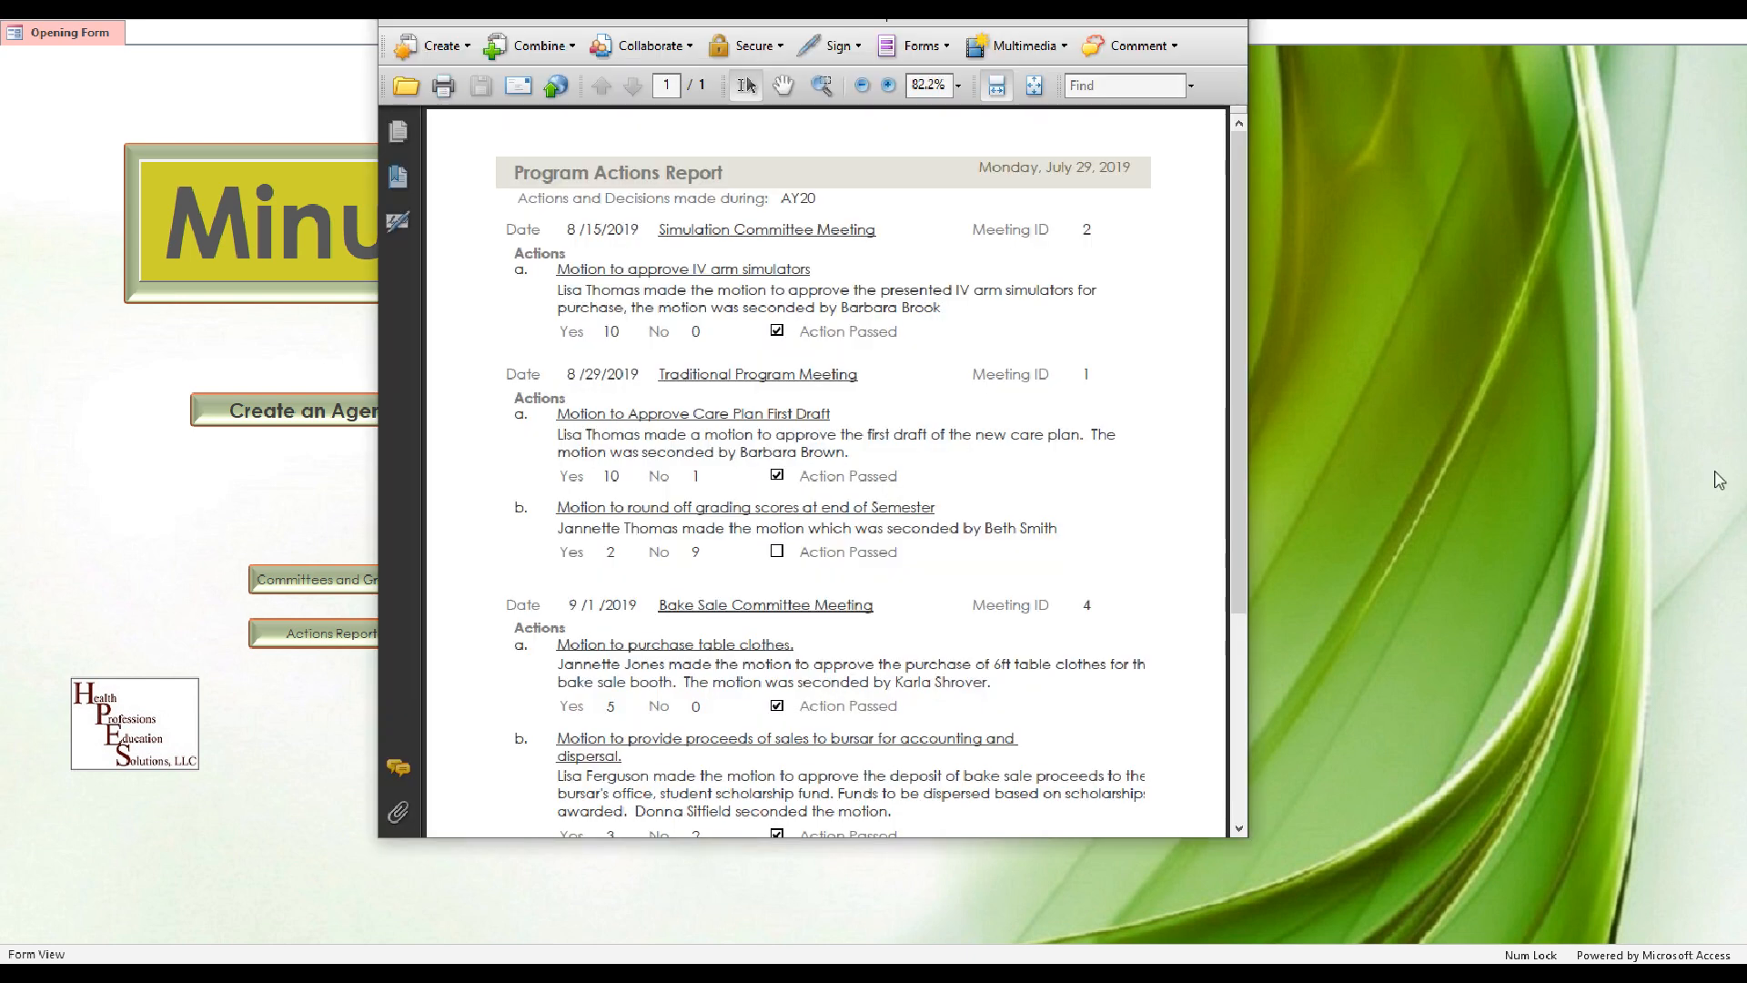
pyautogui.scroll(-3, 1051, 363)
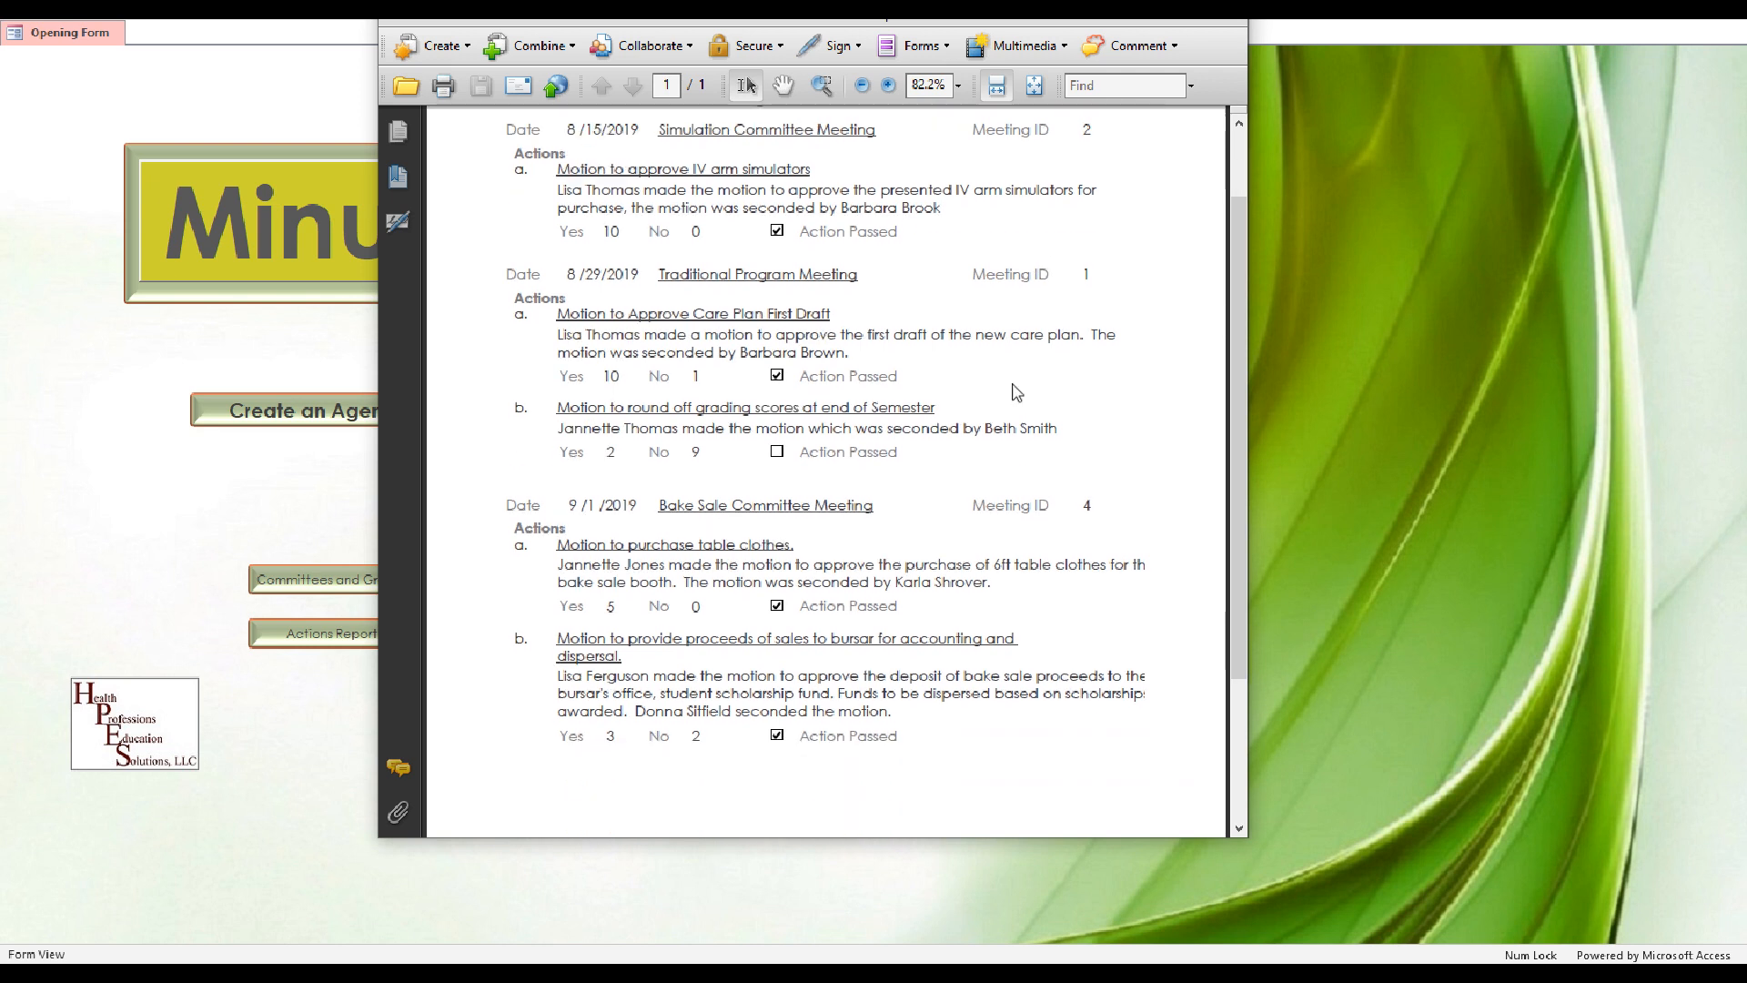
pyautogui.scroll(3, 1010, 382)
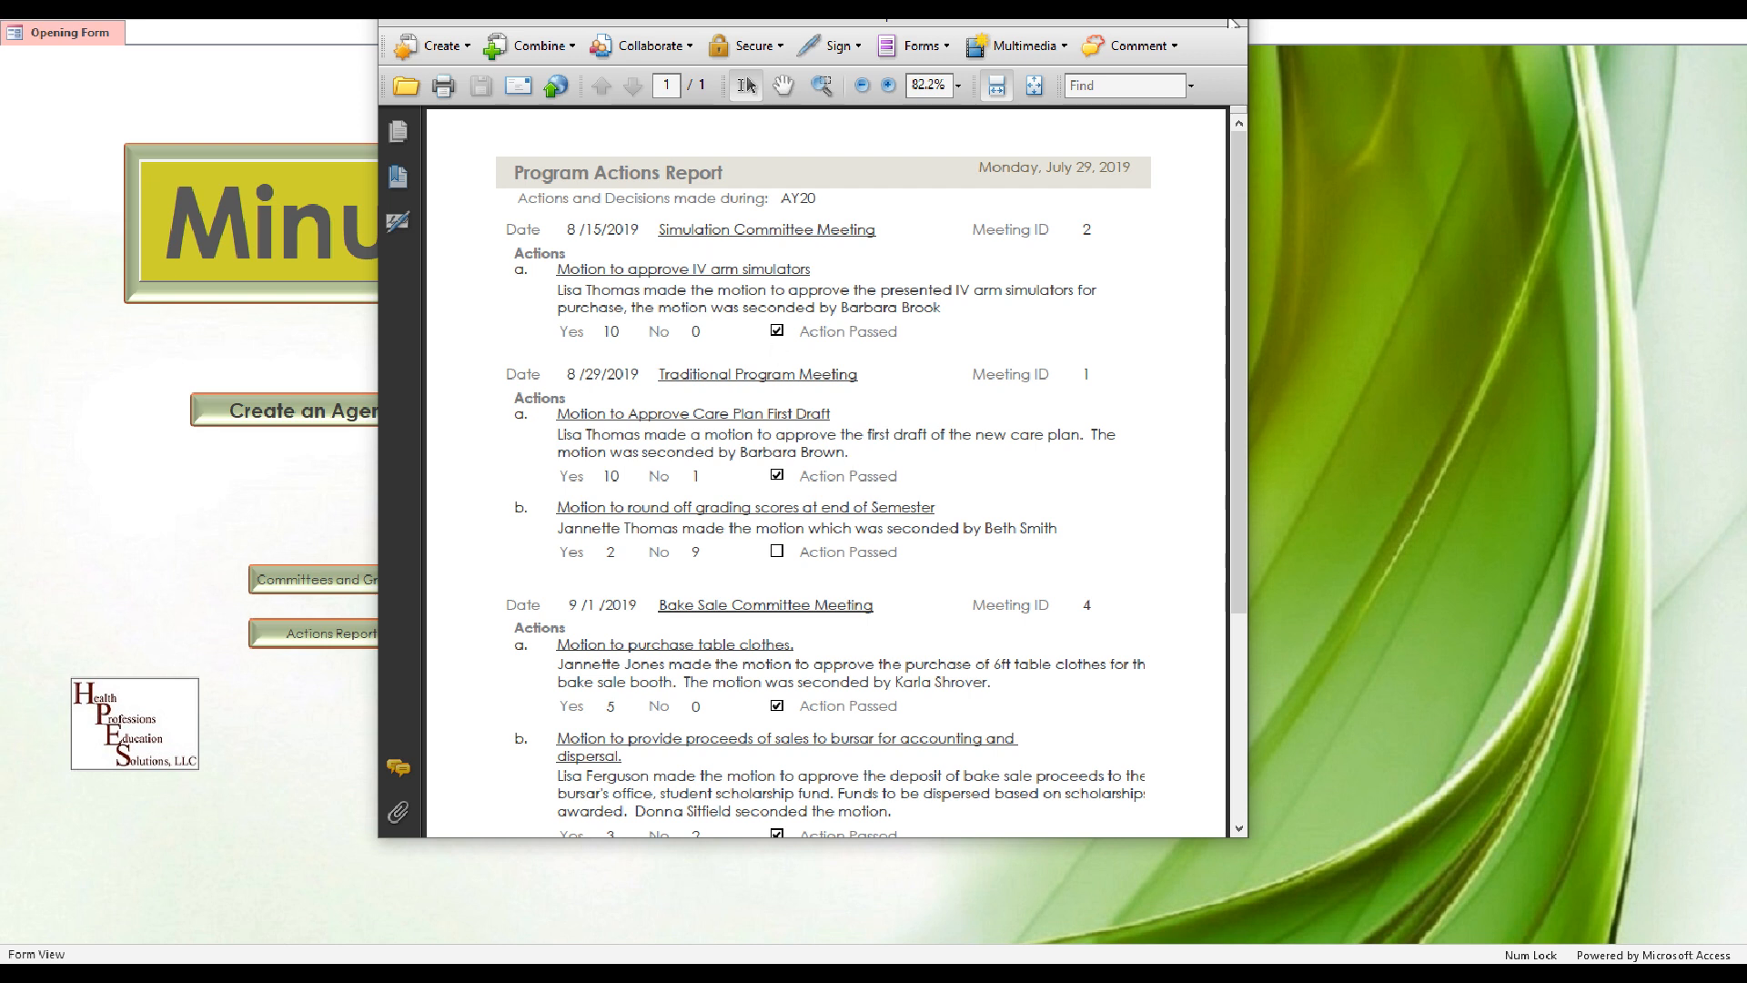
pyautogui.click(1227, 3)
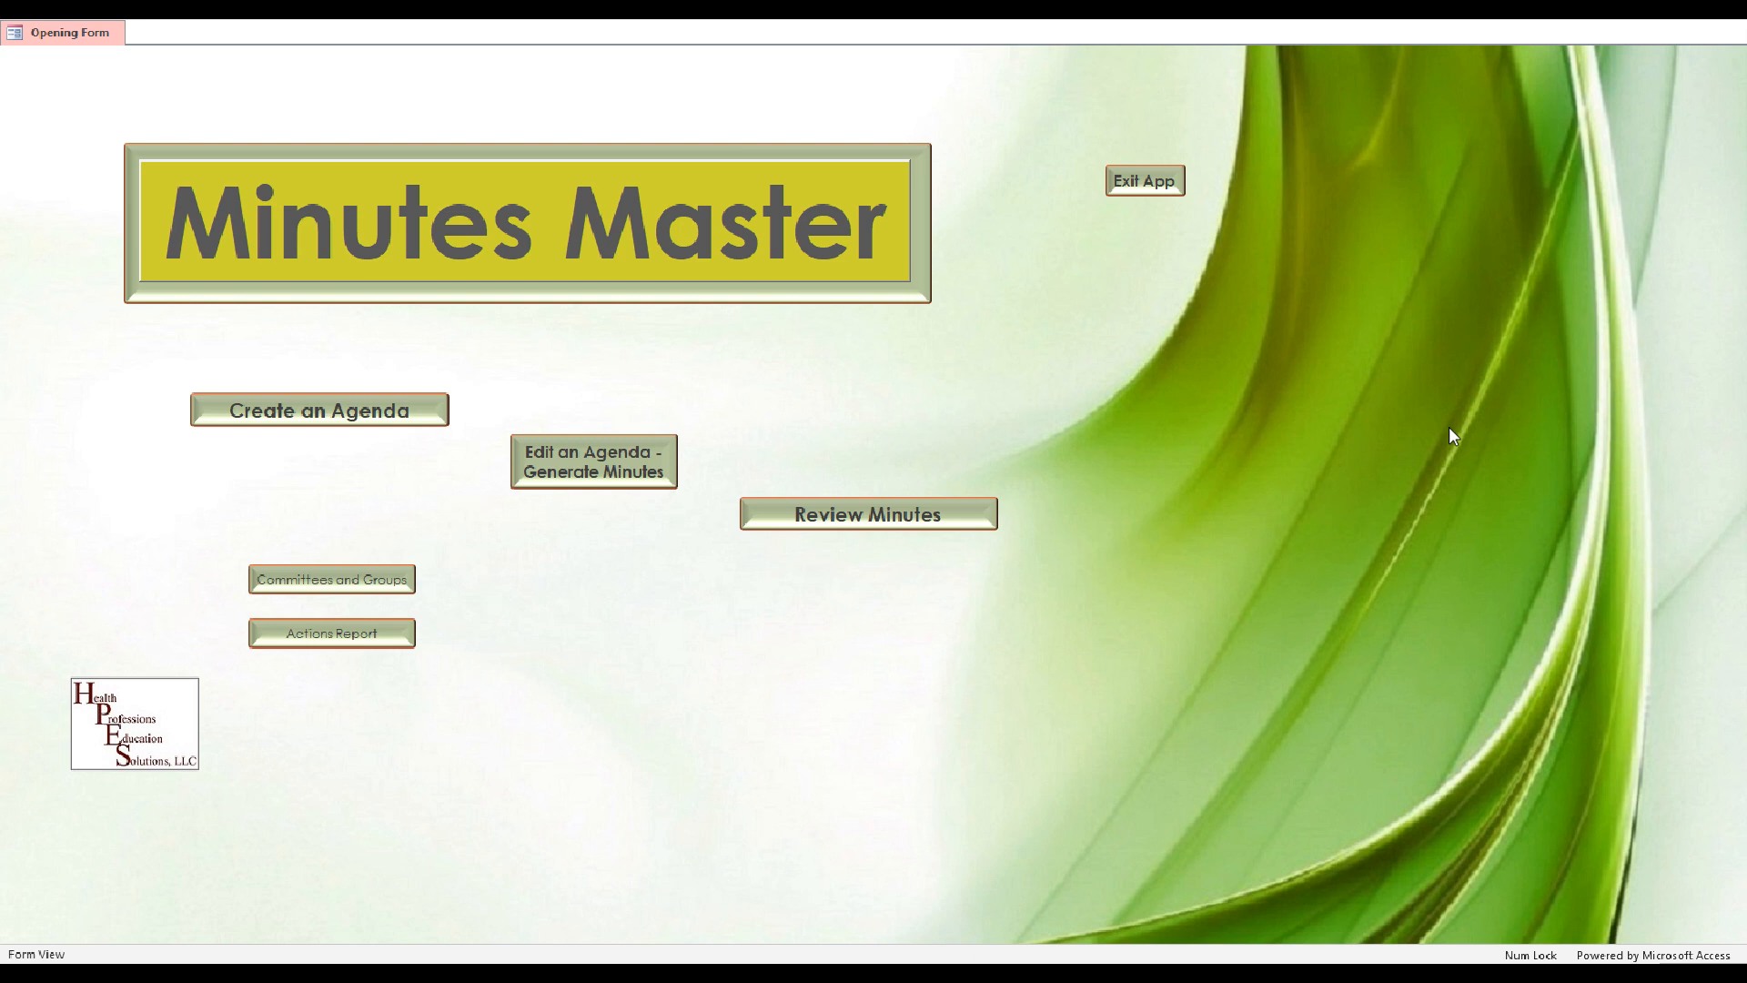